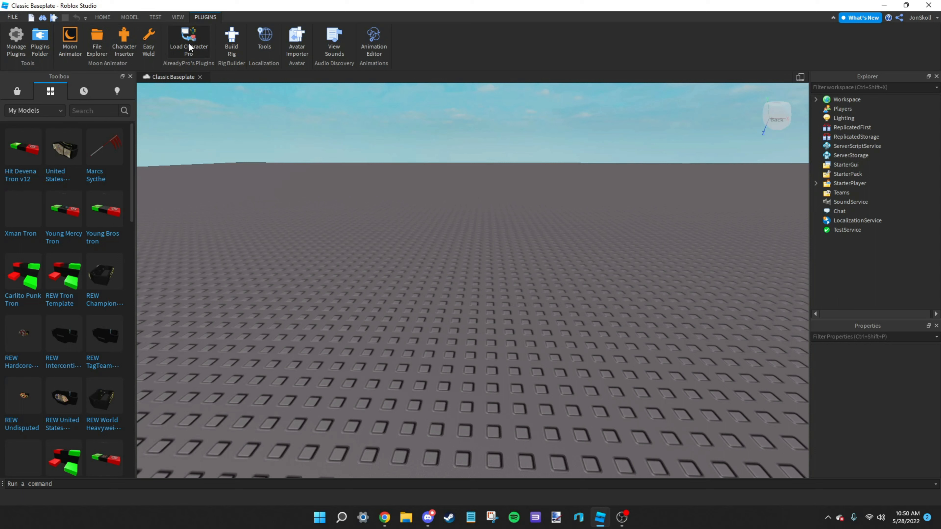
# Step: Insert the avatar for the entered player ID as an R6 character using Character Inserter
pyautogui.click(133, 50)
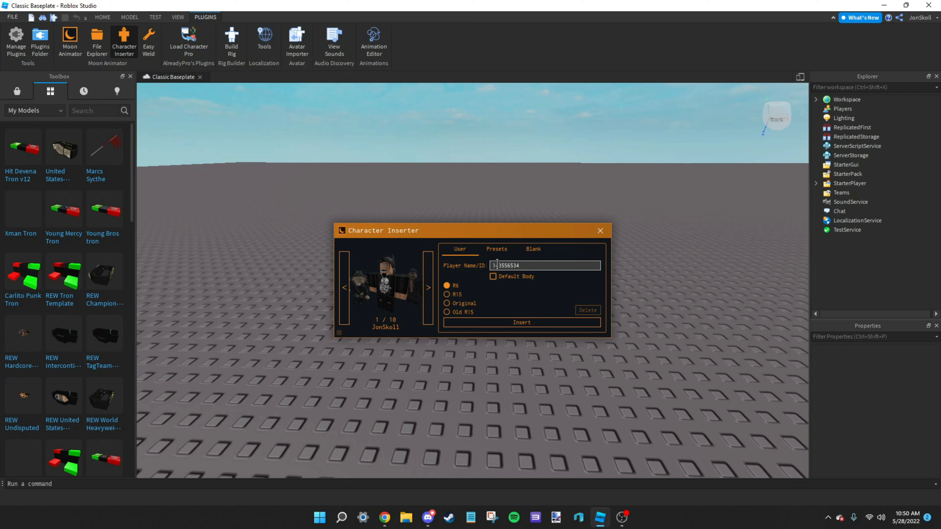
pyautogui.click(527, 266)
pyautogui.click(447, 286)
pyautogui.click(517, 323)
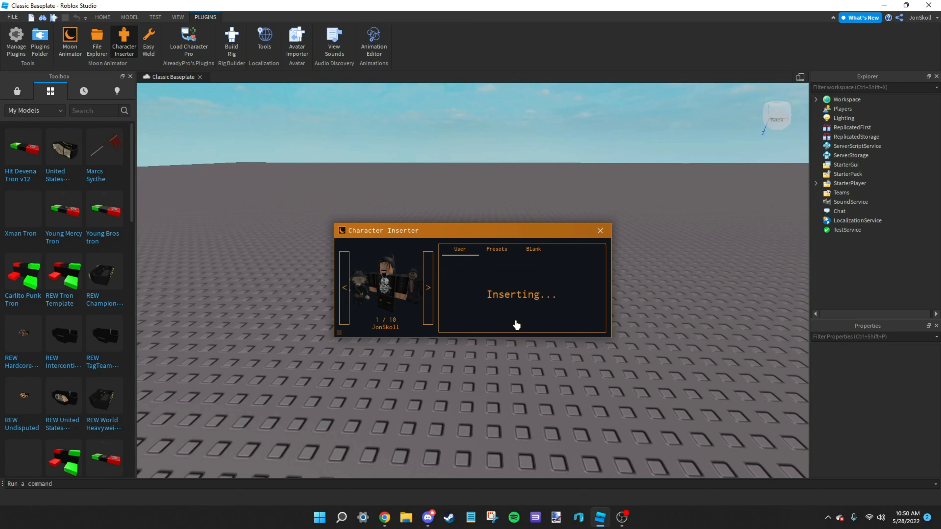
pyautogui.click(603, 229)
# Step: Set the inserted character model's Origin Position to 0, 3, 0
pyautogui.press('d')
pyautogui.moveTo(607, 266); pyautogui.dragTo(606, 268, button='right')
pyautogui.press('w')
pyautogui.press('s')
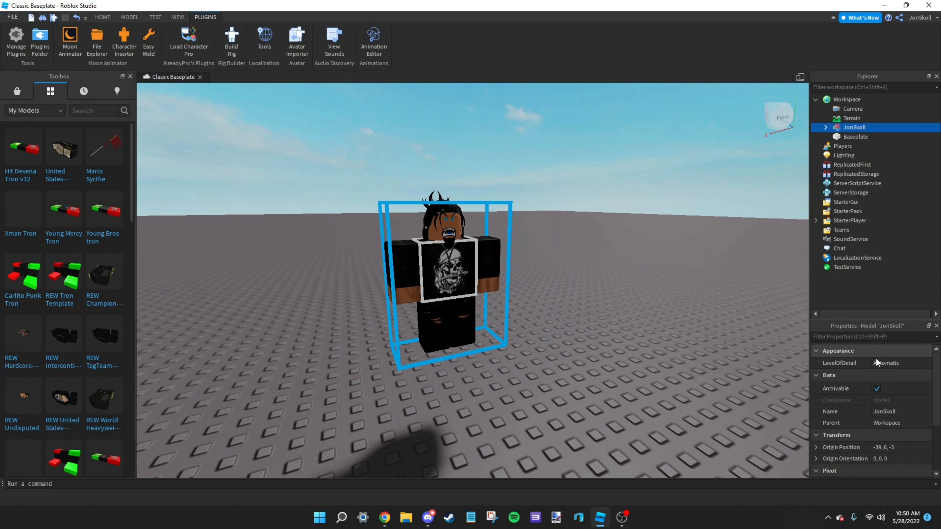
pyautogui.scroll(-1, 876, 418)
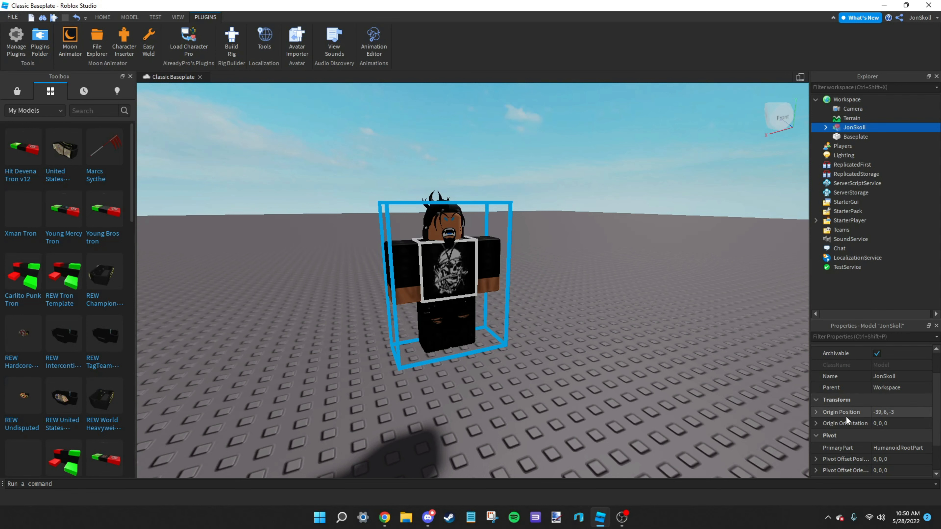
pyautogui.click(892, 415)
pyautogui.press('BackSpace')
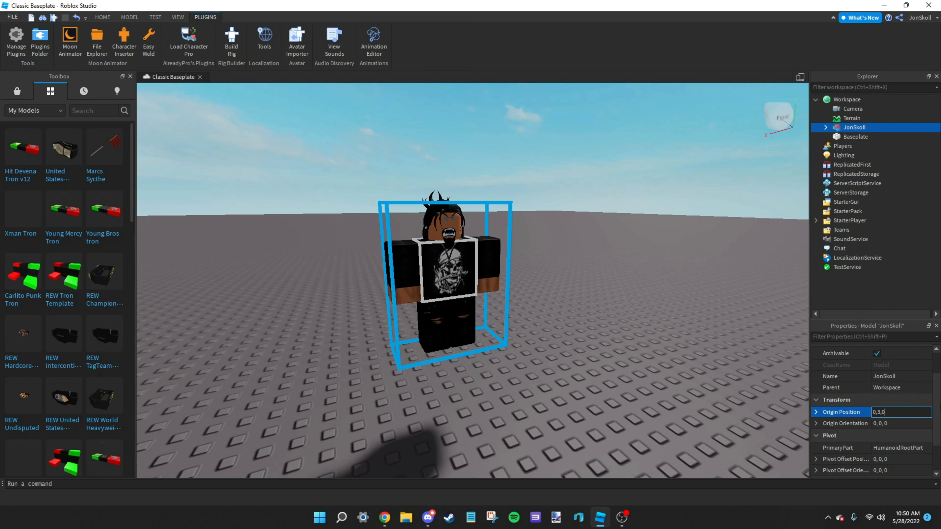
pyautogui.press('Return')
# Step: Examine the repositioned character up close and expand its model to inspect the accessories and body parts
pyautogui.press('f')
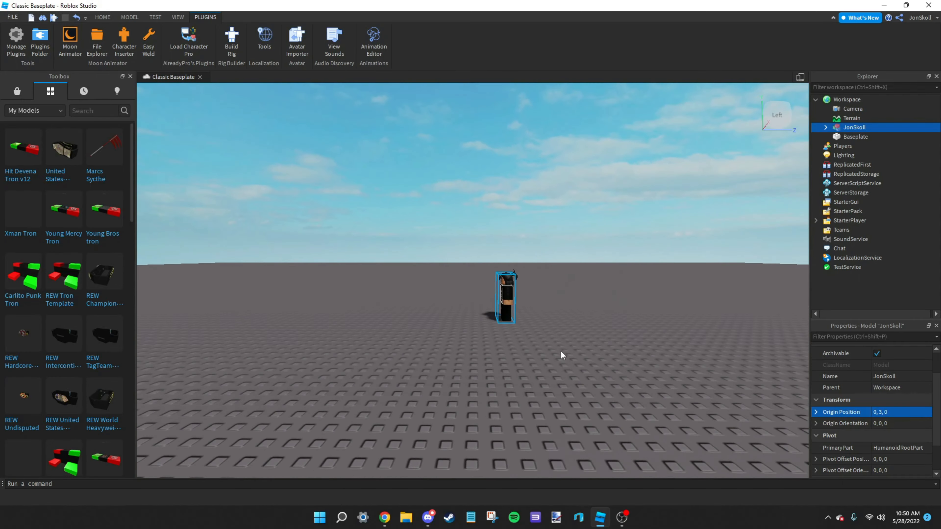
pyautogui.press('a')
pyautogui.moveTo(561, 351); pyautogui.dragTo(561, 351, button='right')
pyautogui.press('w')
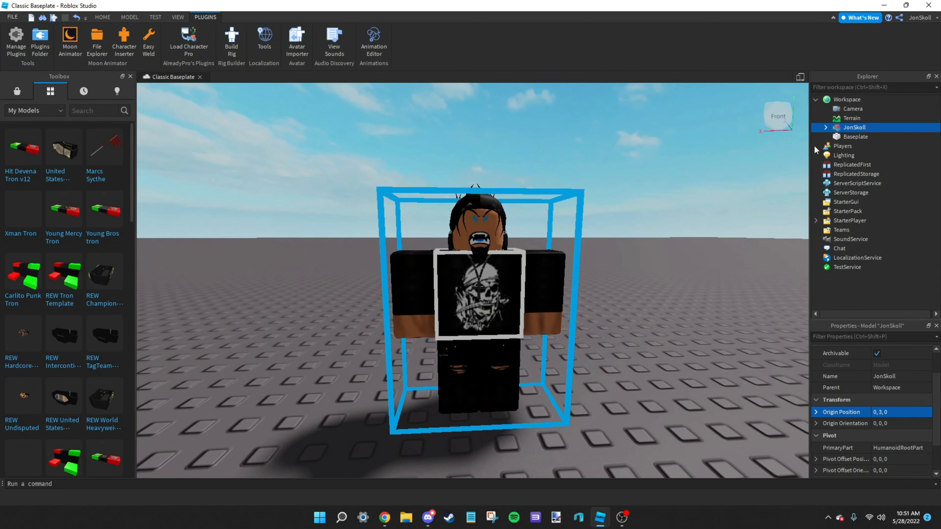
pyautogui.click(826, 126)
pyautogui.moveTo(655, 295); pyautogui.dragTo(655, 292, button='right')
pyautogui.scroll(-4, 656, 293)
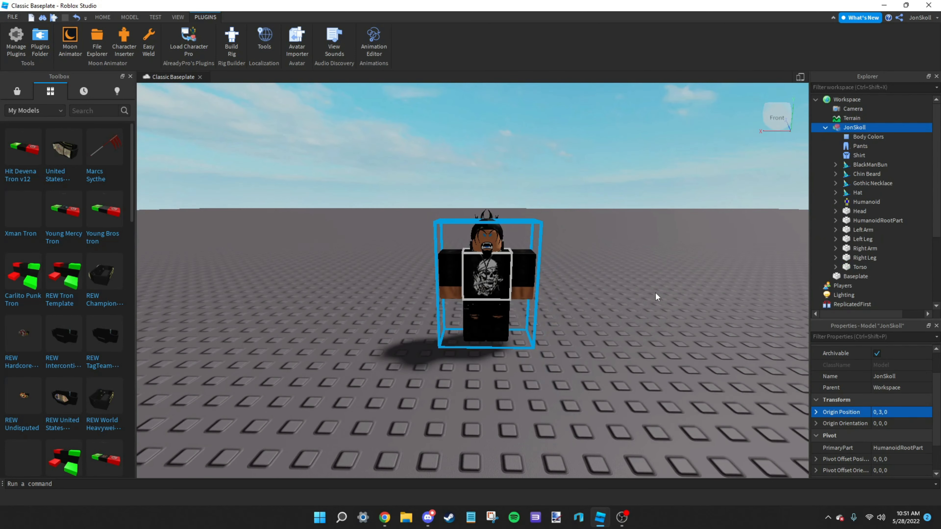
pyautogui.scroll(3, 656, 292)
pyautogui.click(656, 293)
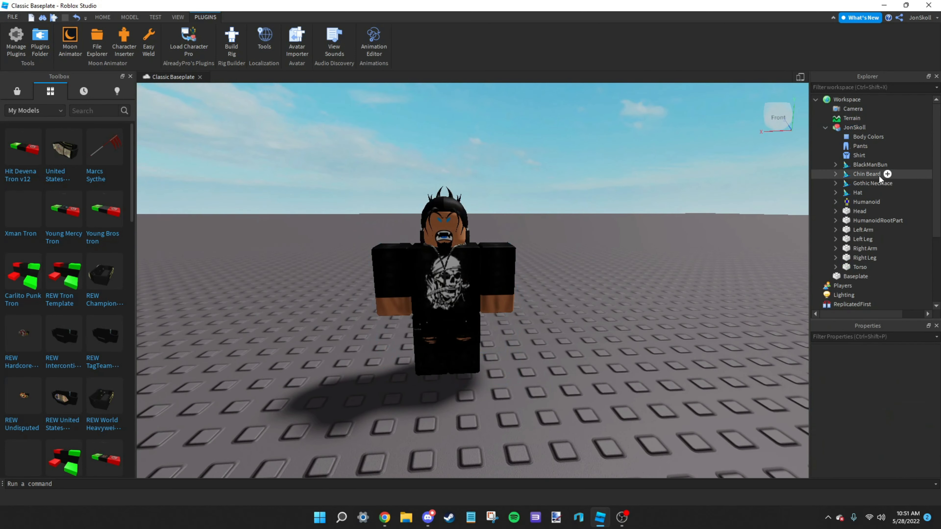
pyautogui.press('w')
pyautogui.moveTo(693, 224); pyautogui.dragTo(693, 224, button='right')
pyautogui.press('a')
pyautogui.press('s')
pyautogui.press('w')
pyautogui.press('d')
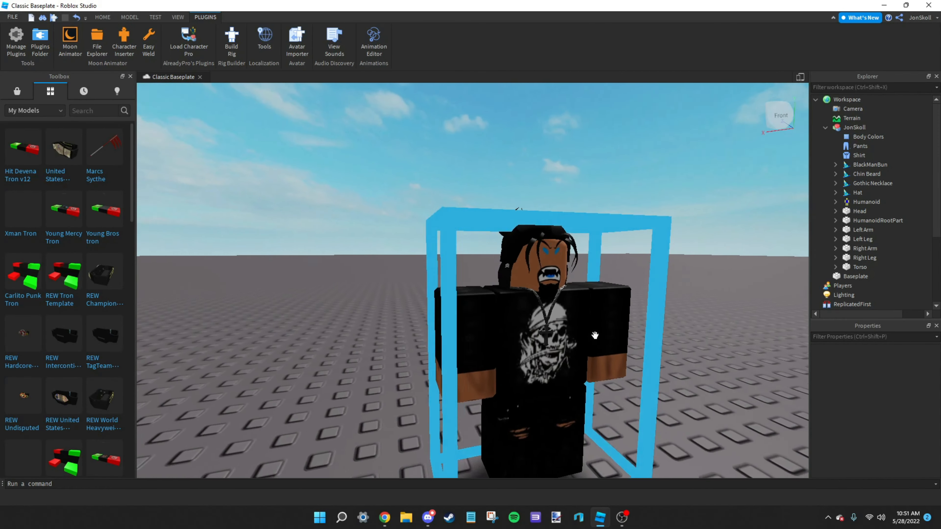
pyautogui.moveTo(596, 336); pyautogui.dragTo(596, 336, button='right')
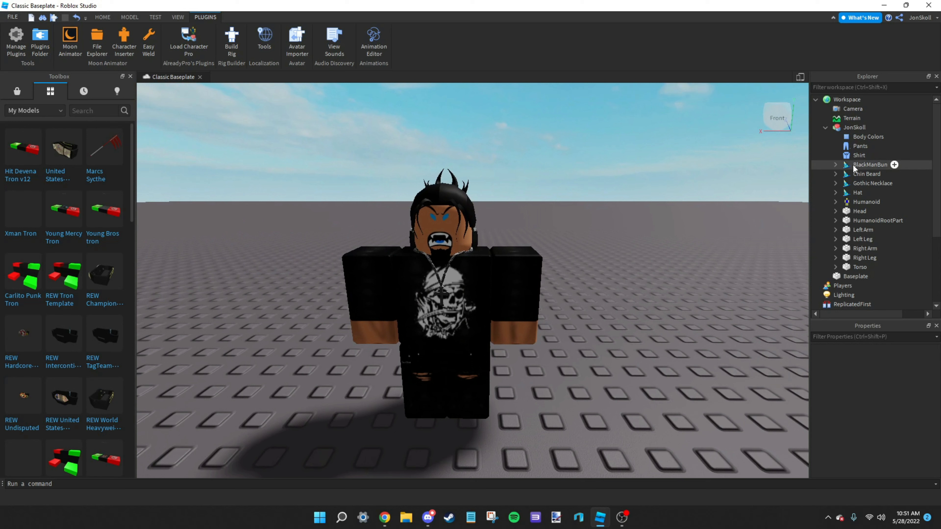
# Step: Move the BlackManBun, Chin Beard, Gothic Necklace and Hat accessories out of the character model directly into Workspace
pyautogui.click(864, 165)
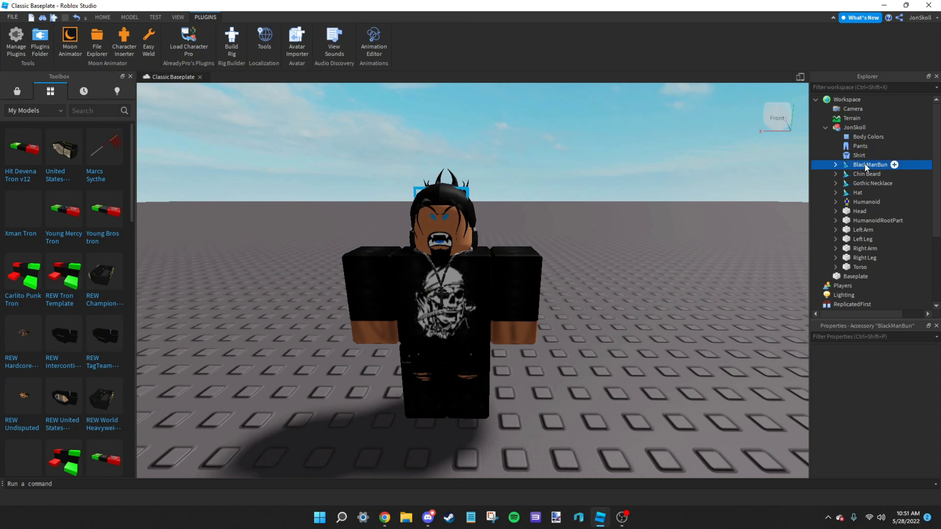
pyautogui.keyDown('ctrl'); pyautogui.click(860, 177); pyautogui.keyUp('ctrl')
pyautogui.keyDown('ctrl'); pyautogui.click(860, 186); pyautogui.keyUp('ctrl')
pyautogui.keyDown('ctrl'); pyautogui.click(859, 193); pyautogui.keyUp('ctrl')
pyautogui.moveTo(863, 192); pyautogui.dragTo(850, 98)
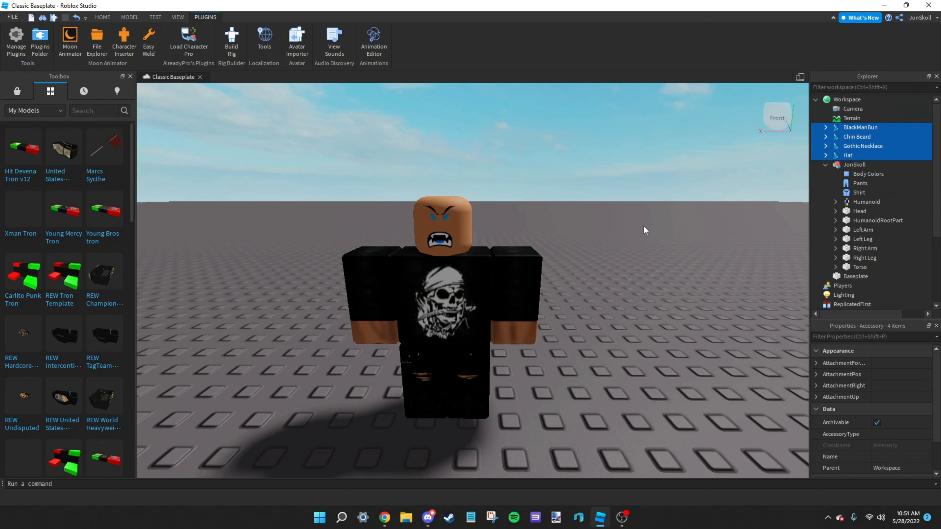
# Step: Export the accessory-free character model as an OBJ file named JonSkollpt2 in the Desktop folder Blender obj's
pyautogui.moveTo(603, 262); pyautogui.dragTo(603, 261, button='right')
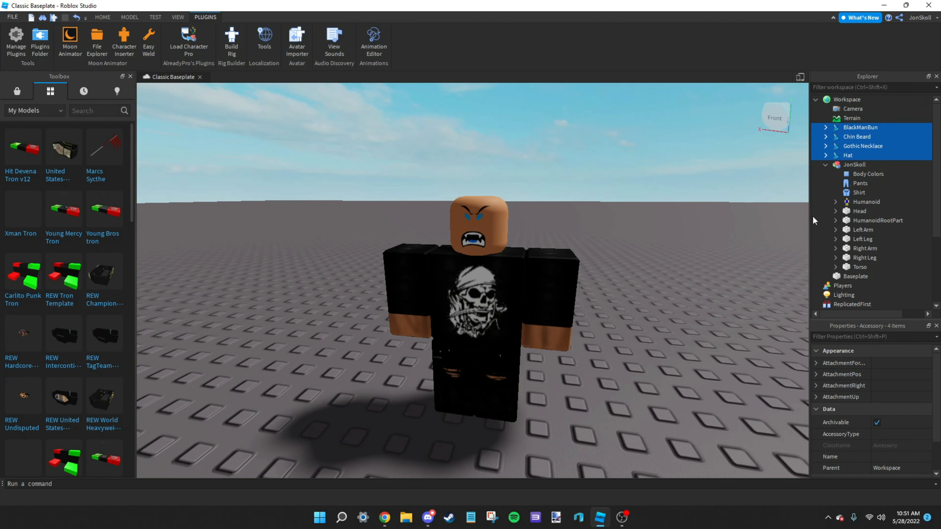
pyautogui.click(850, 164)
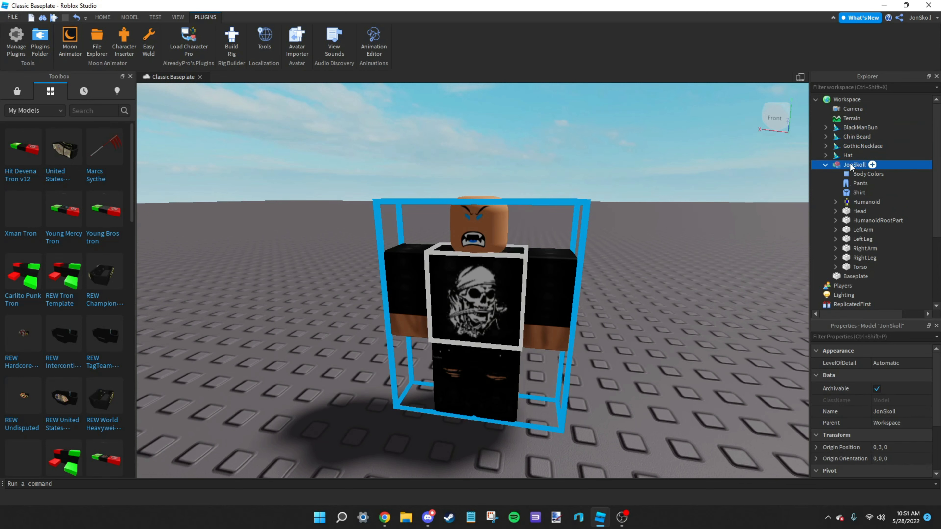
pyautogui.rightClick(850, 162)
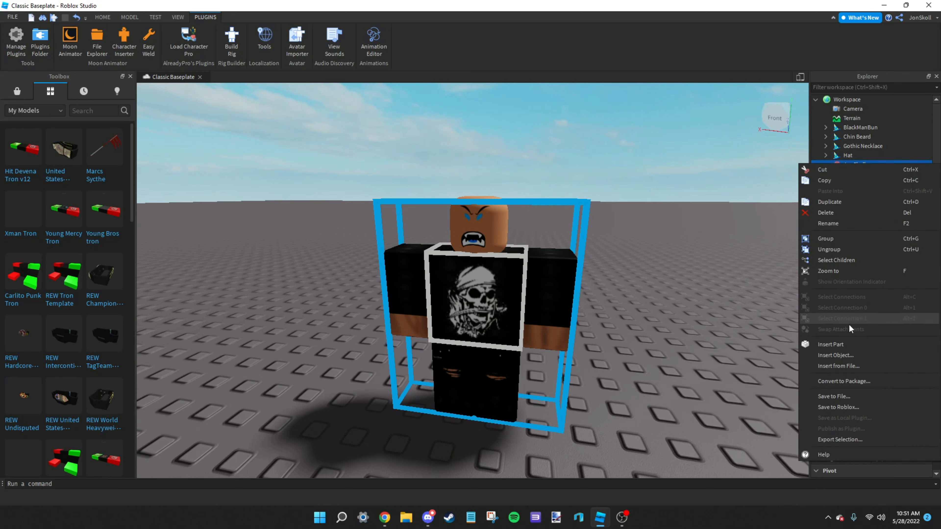
pyautogui.click(840, 439)
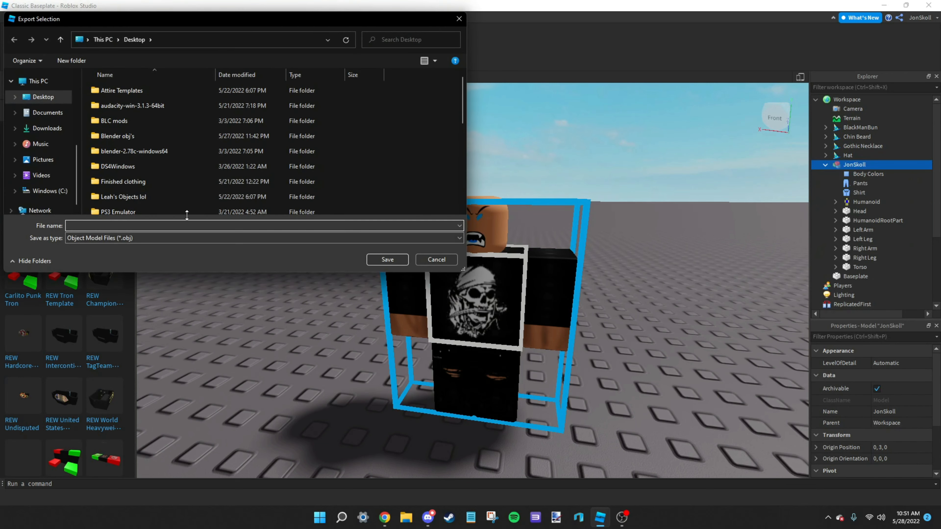
pyautogui.scroll(-1, 138, 167)
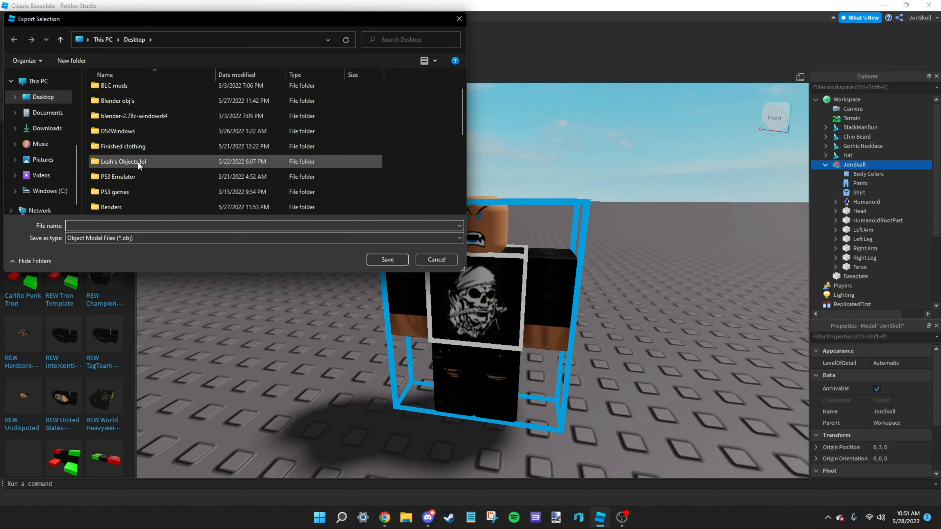
pyautogui.doubleClick(138, 102)
pyautogui.scroll(-3, 167, 141)
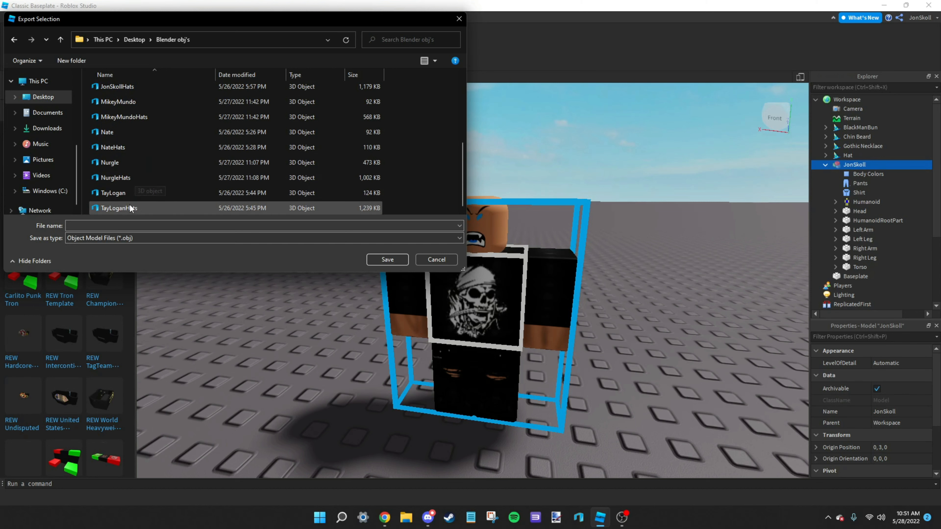
pyautogui.scroll(3, 145, 203)
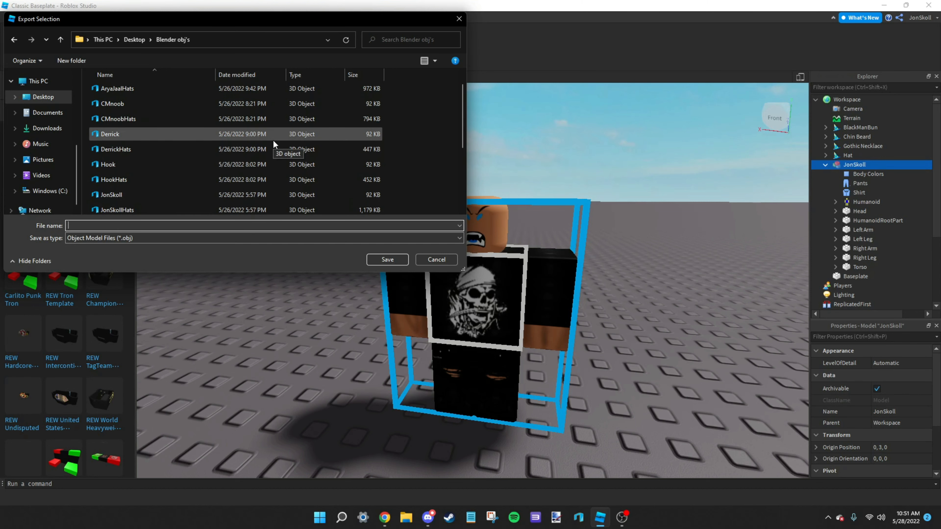
pyautogui.write('JonSkoll')
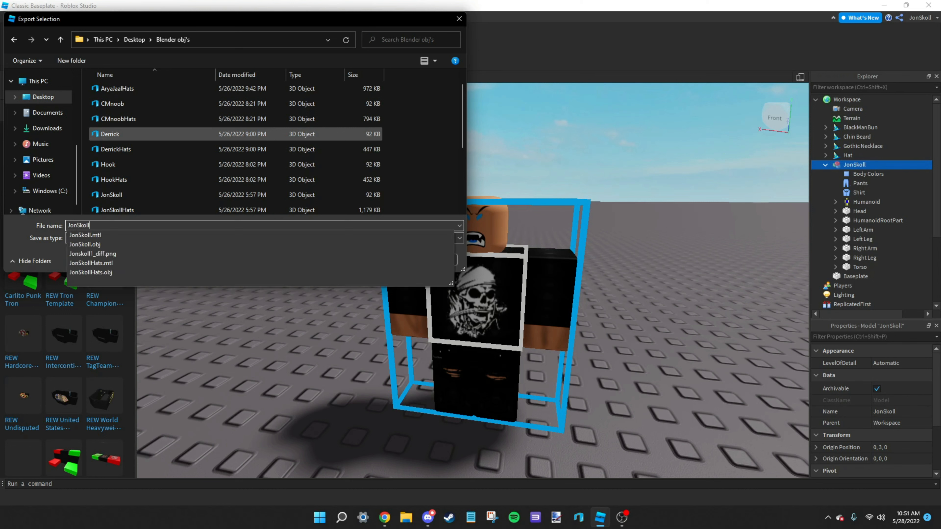
pyautogui.write('pt2')
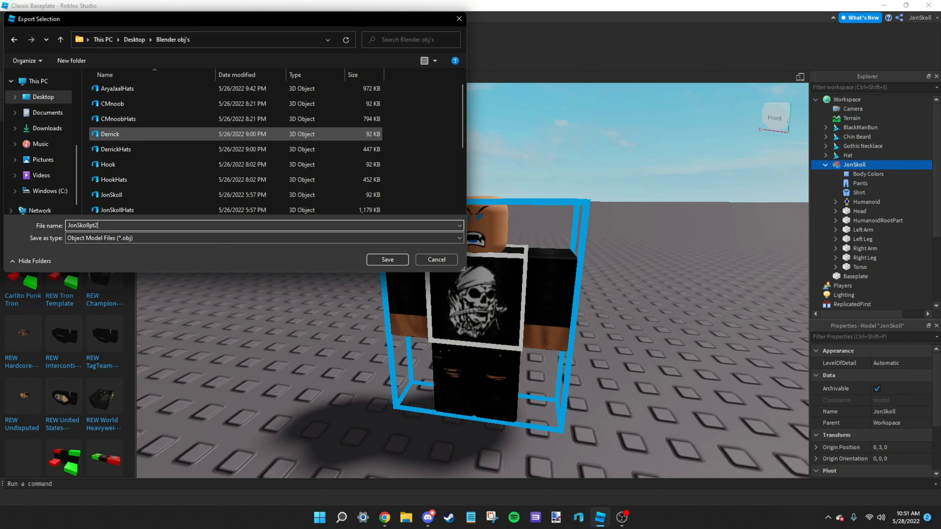
pyautogui.press('Return')
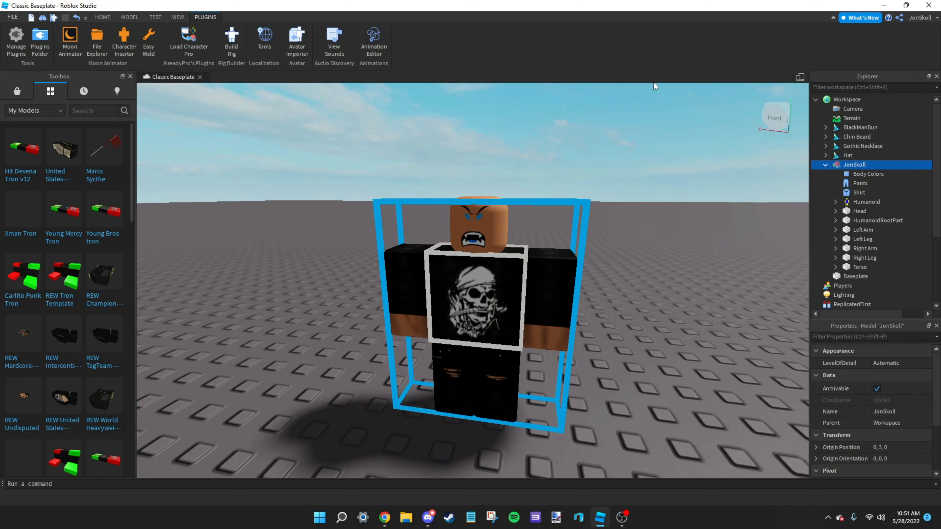
# Step: Undo moving the accessories out of the character, and delete the whole character model from Workspace
pyautogui.hotkey('ctrl', 'z')
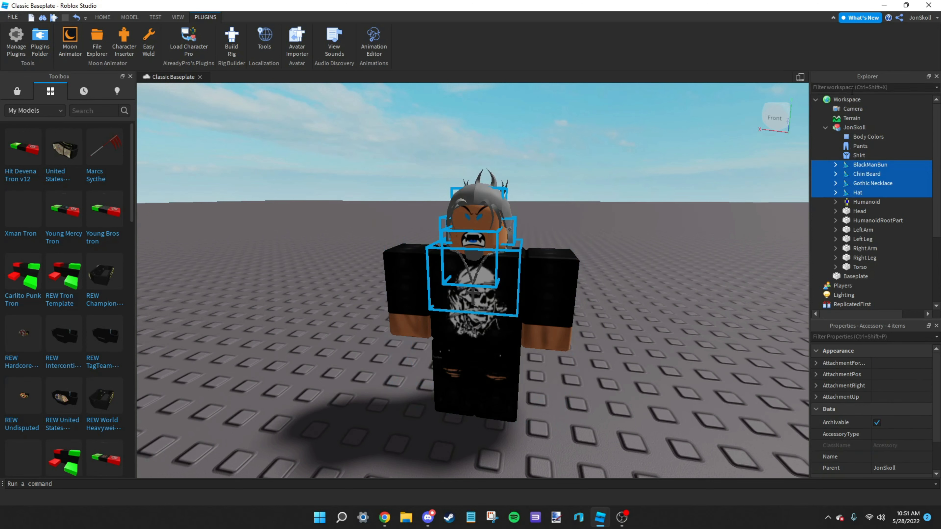
pyautogui.click(862, 203)
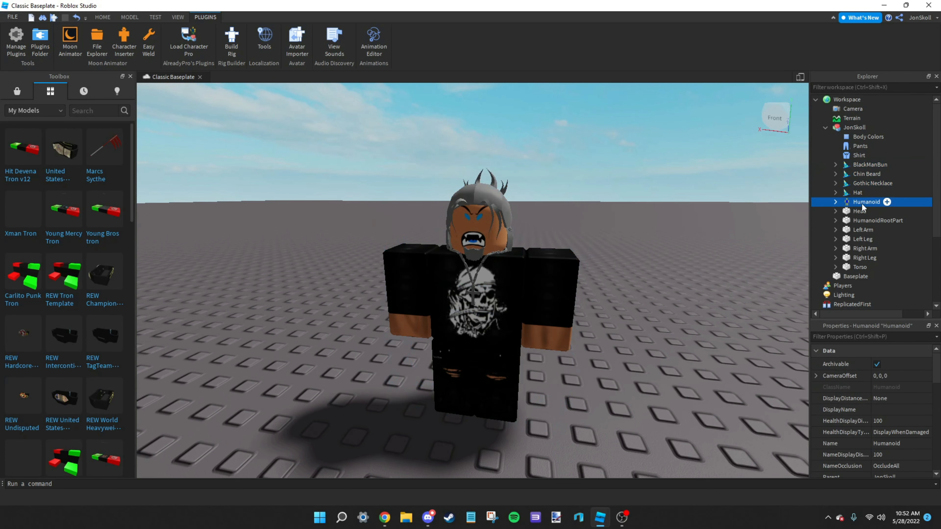
pyautogui.moveTo(630, 215); pyautogui.dragTo(630, 216, button='right')
pyautogui.hotkey('ctrl', 'z')
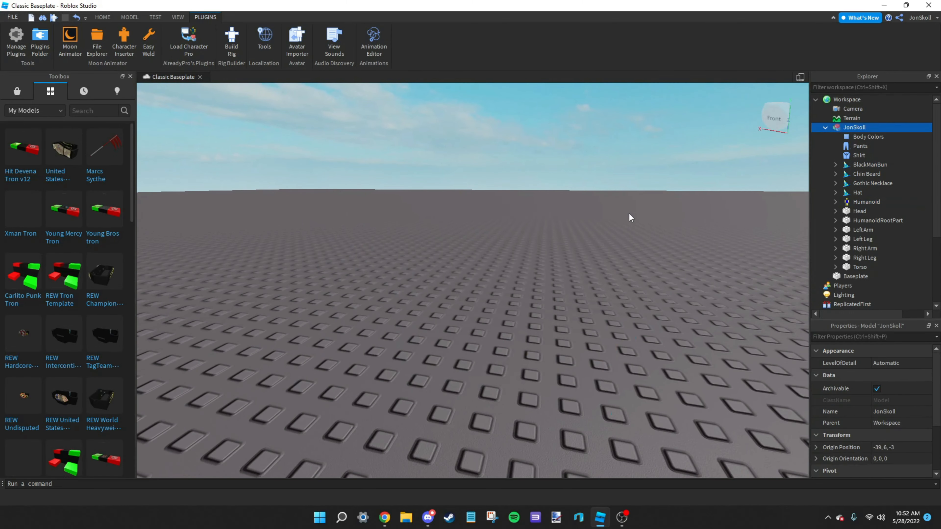
pyautogui.hotkey('ctrl', 'y')
pyautogui.press('Delete')
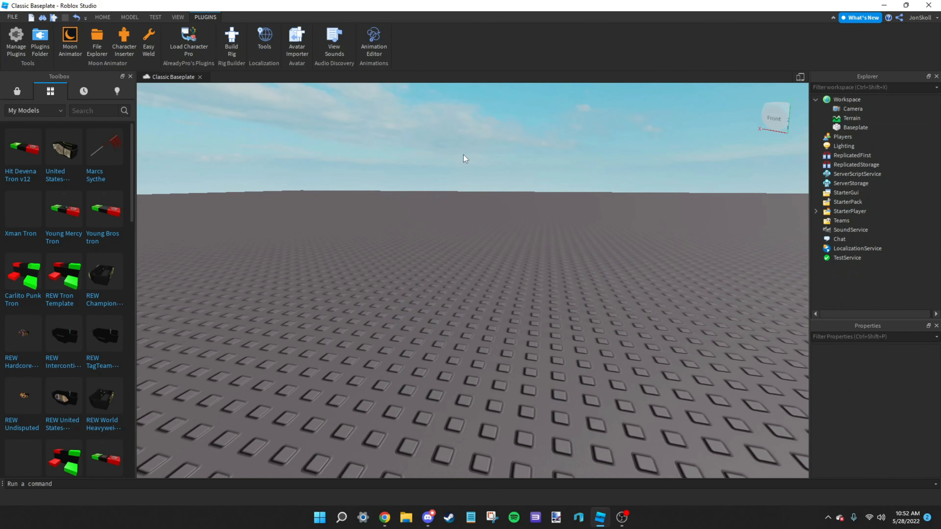
# Step: Insert a fresh copy of the same R6 character and set its Origin Position to 0, 3, 0
pyautogui.click(124, 41)
pyautogui.click(504, 323)
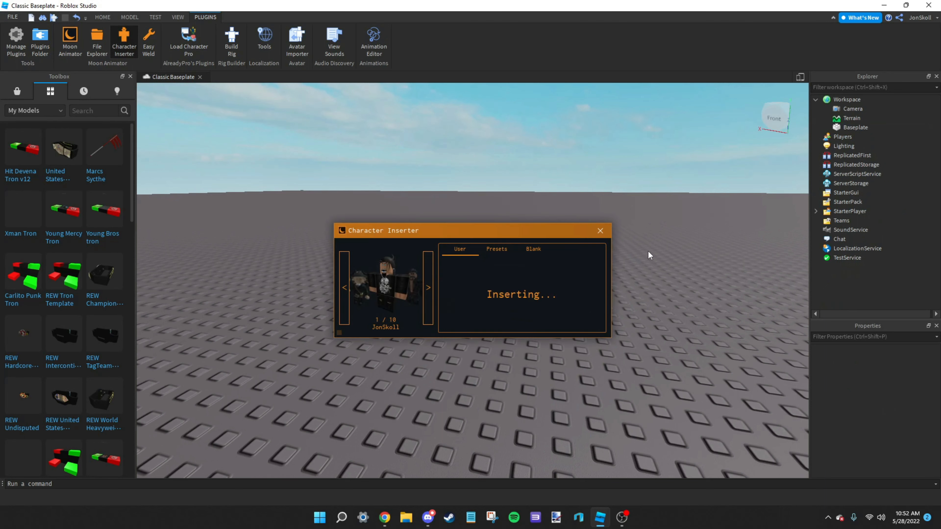
pyautogui.click(600, 230)
pyautogui.click(874, 447)
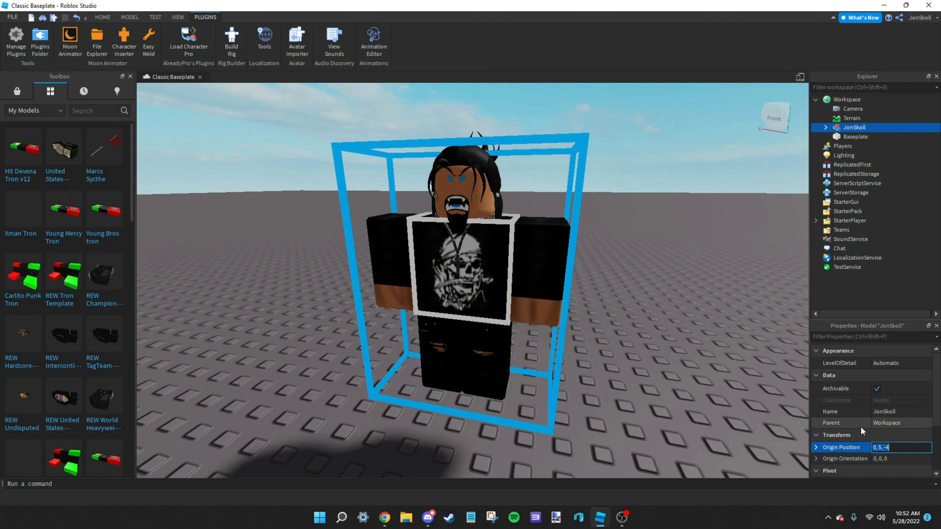
pyautogui.write('0, 3, 0')
pyautogui.press('Return')
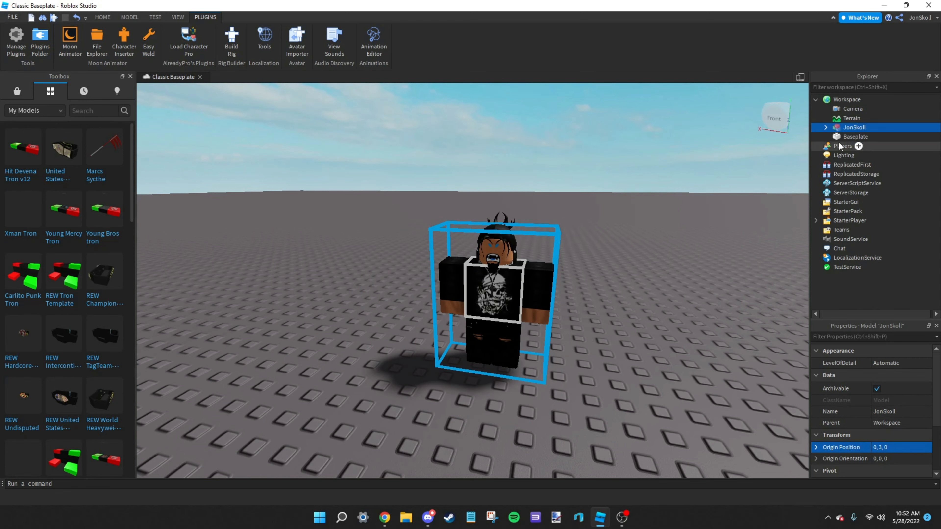
# Step: Expand the new character model and move its Humanoid directly into Workspace
pyautogui.click(826, 127)
pyautogui.press('f')
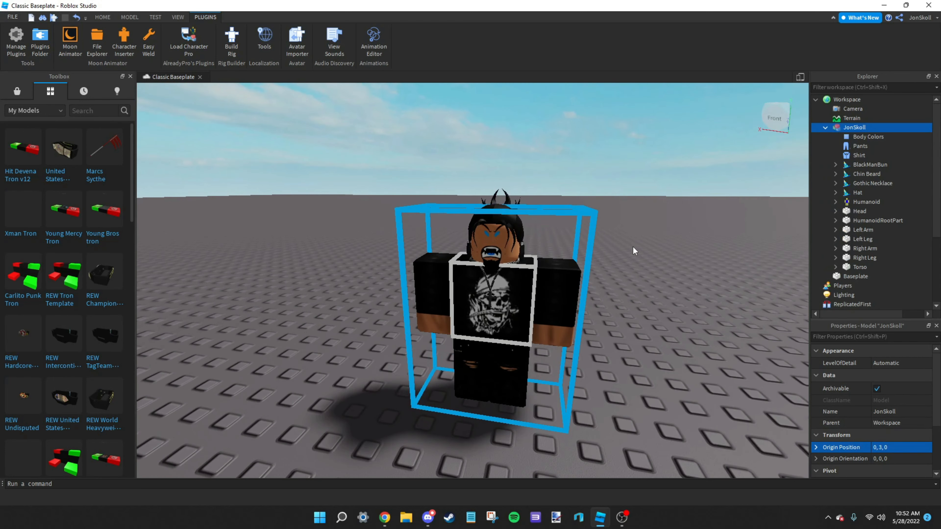
pyautogui.moveTo(633, 246); pyautogui.dragTo(634, 247, button='right')
pyautogui.scroll(3, 634, 247)
pyautogui.scroll(-4, 632, 247)
pyautogui.click(611, 244)
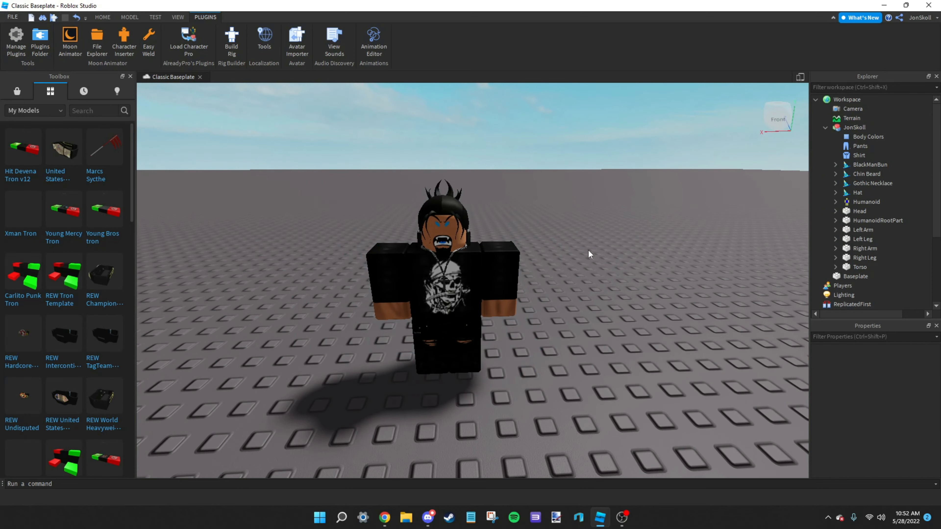
pyautogui.click(859, 203)
pyautogui.moveTo(859, 207); pyautogui.dragTo(840, 101)
pyautogui.rightClick(635, 231)
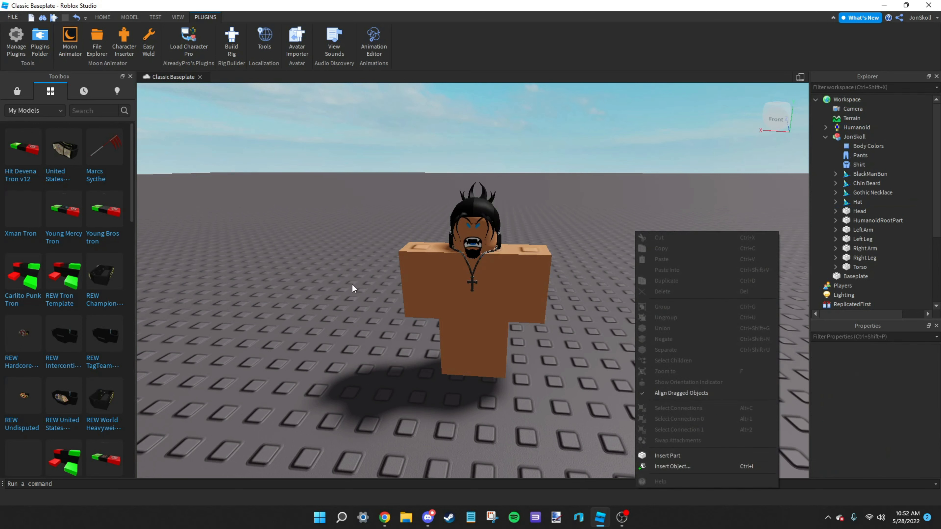
pyautogui.click(611, 167)
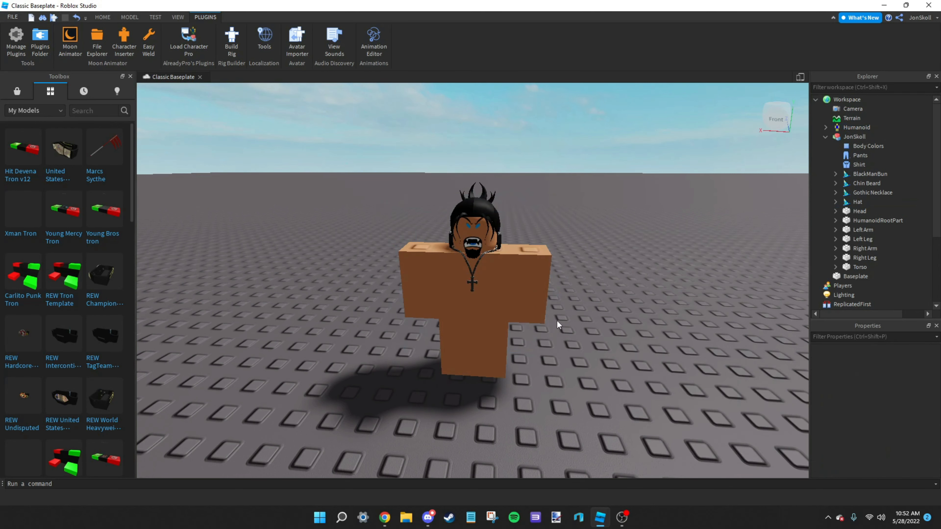
# Step: Export the BlackManBun, Chin Beard, Gothic Necklace and Hat accessories together as an OBJ named JonSkollHats in the Desktop folder Blender obj's
pyautogui.click(862, 174)
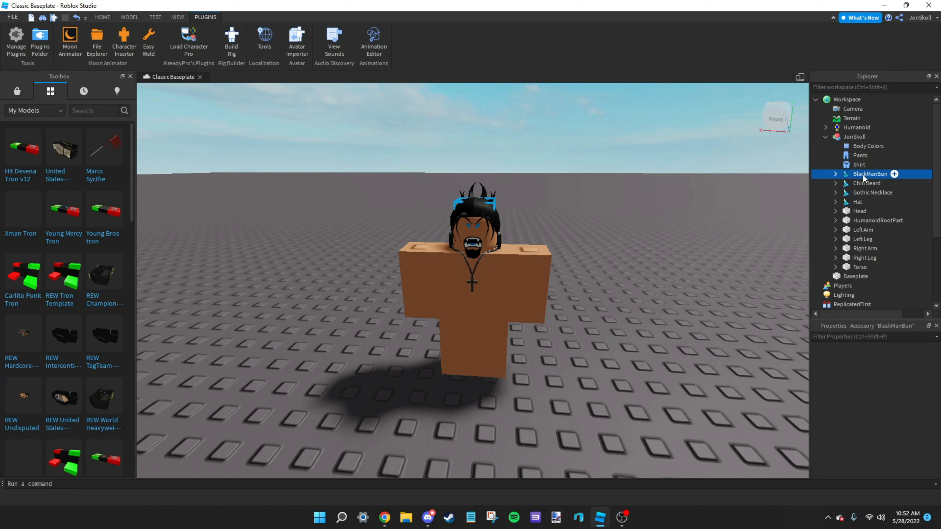
pyautogui.keyDown('ctrl'); pyautogui.click(862, 182); pyautogui.keyUp('ctrl')
pyautogui.keyDown('ctrl'); pyautogui.click(859, 193); pyautogui.keyUp('ctrl')
pyautogui.keyDown('ctrl'); pyautogui.click(858, 202); pyautogui.keyUp('ctrl')
pyautogui.rightClick(859, 203)
pyautogui.click(832, 446)
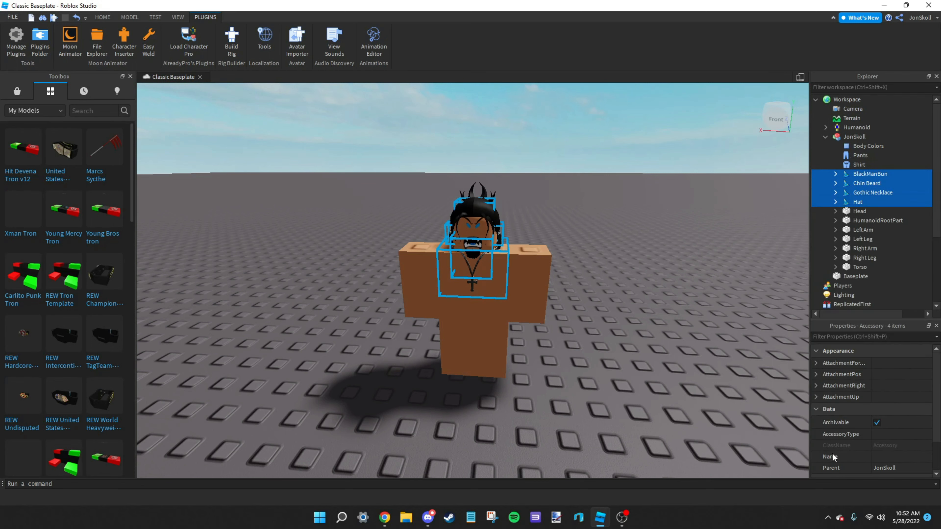
pyautogui.write('J')
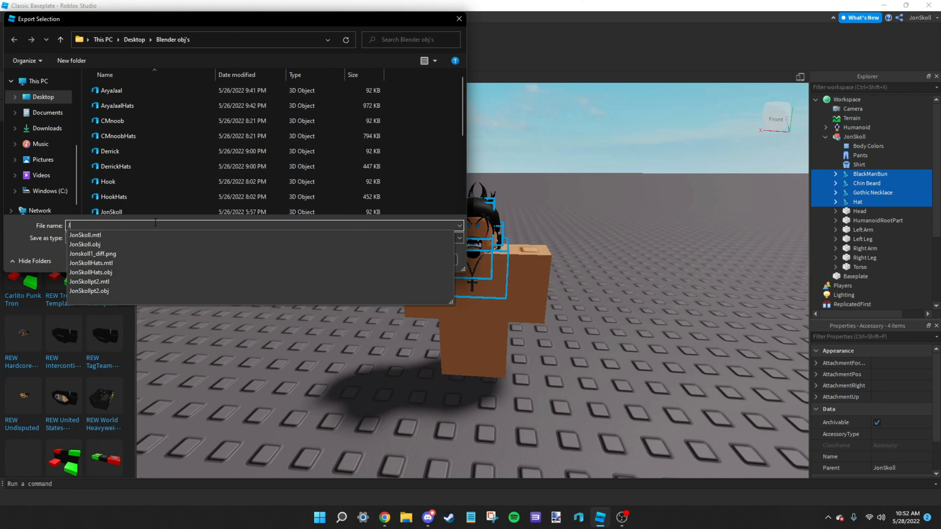
pyautogui.write('onSkollHats')
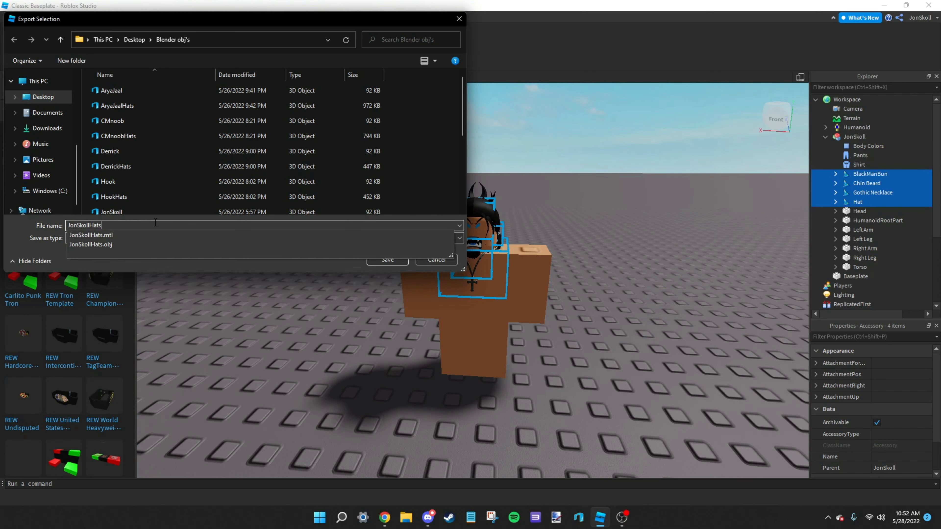
pyautogui.press('Return')
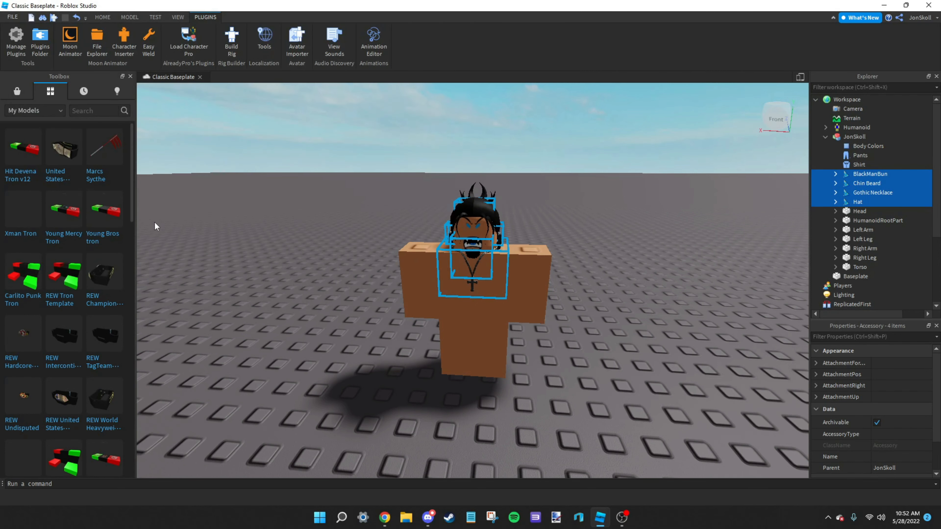
# Step: Clear the selection in the scene and close Roblox Studio
pyautogui.click(640, 175)
pyautogui.scroll(-2, 623, 198)
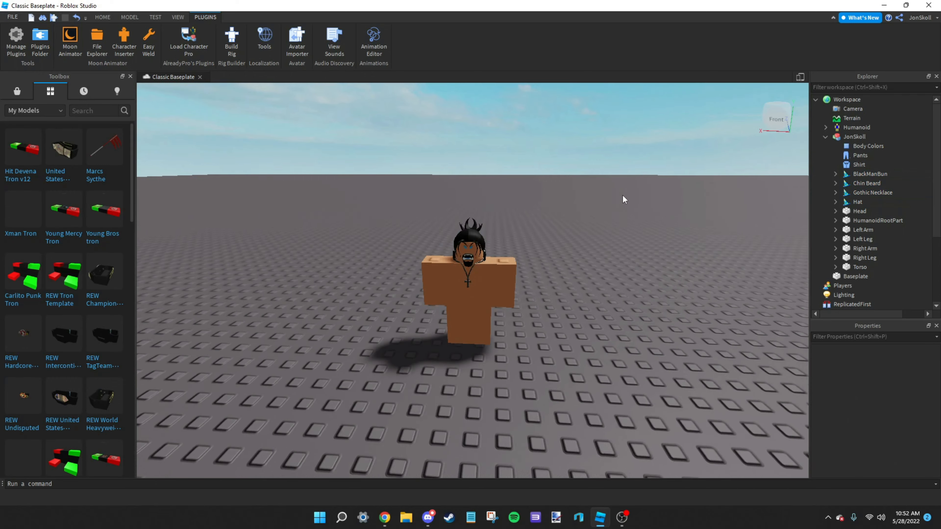
pyautogui.scroll(1, 621, 197)
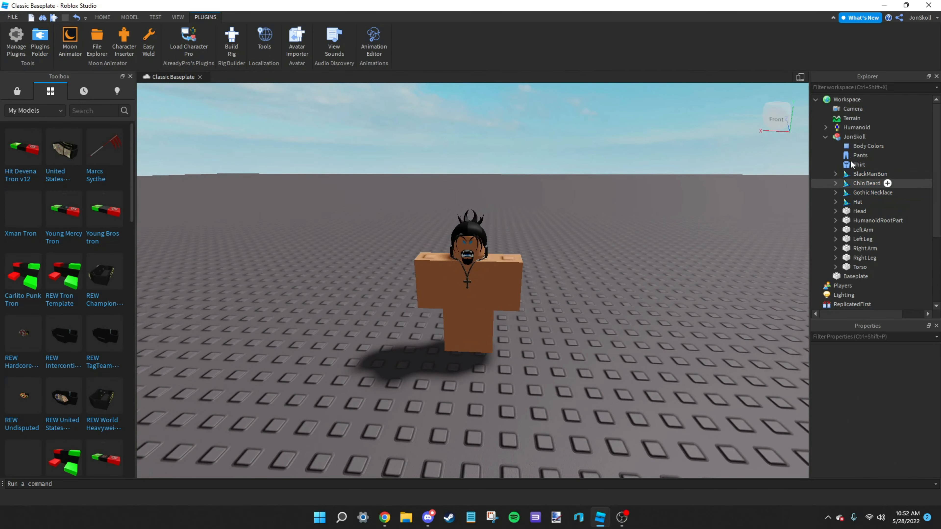
pyautogui.click(854, 137)
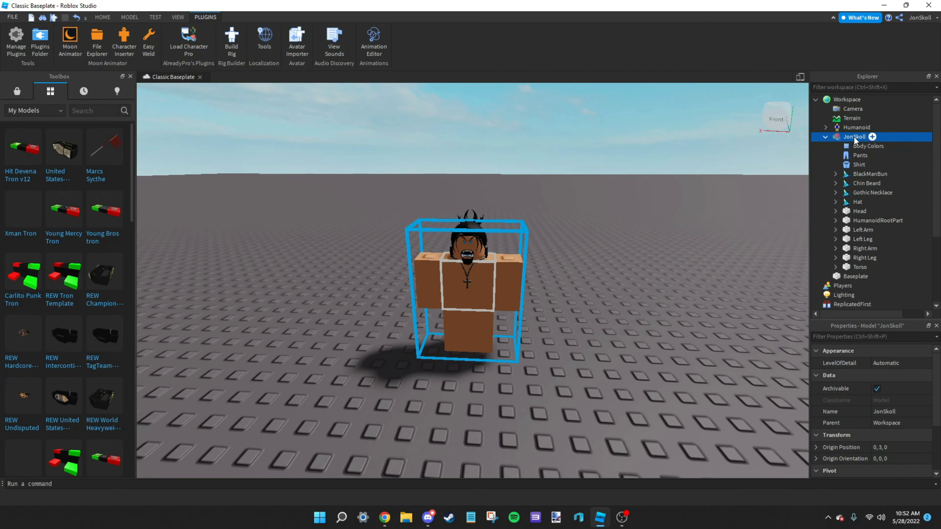
pyautogui.click(653, 254)
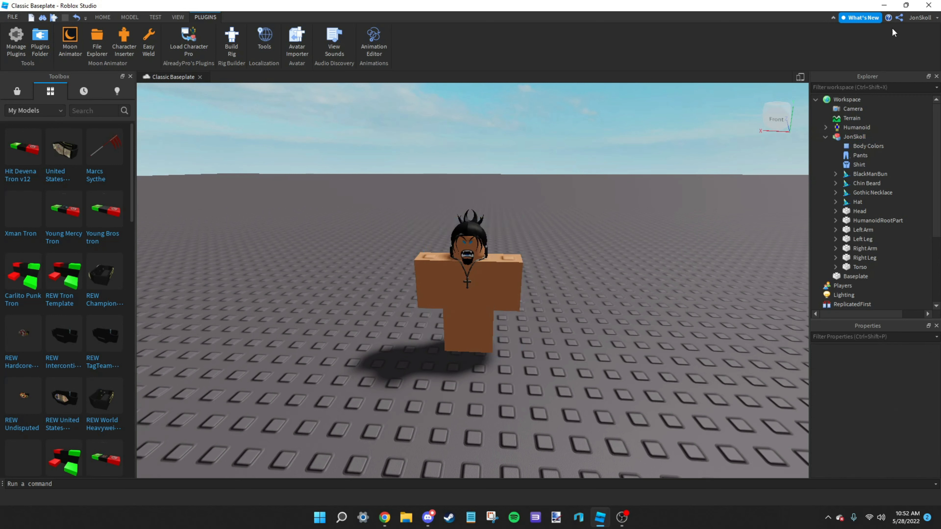
pyautogui.click(928, 5)
pyautogui.click(484, 266)
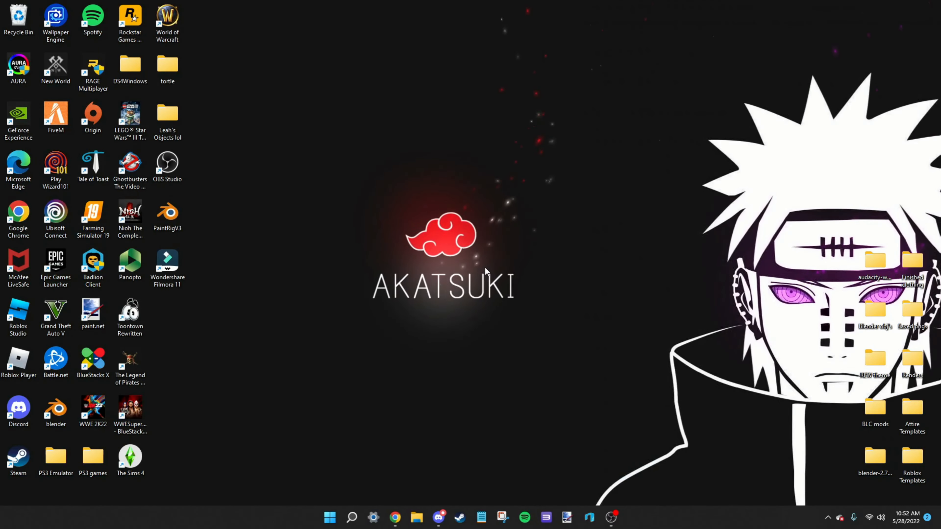
# Step: Switch to Chrome, view the Blender download page and the Poly Haven asset library, and minimize the browser
pyautogui.click(395, 517)
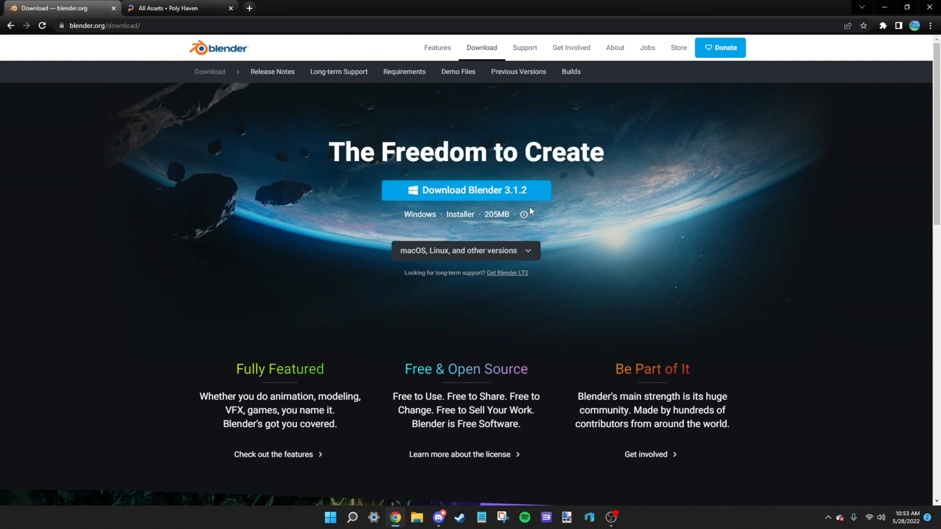
pyautogui.click(175, 4)
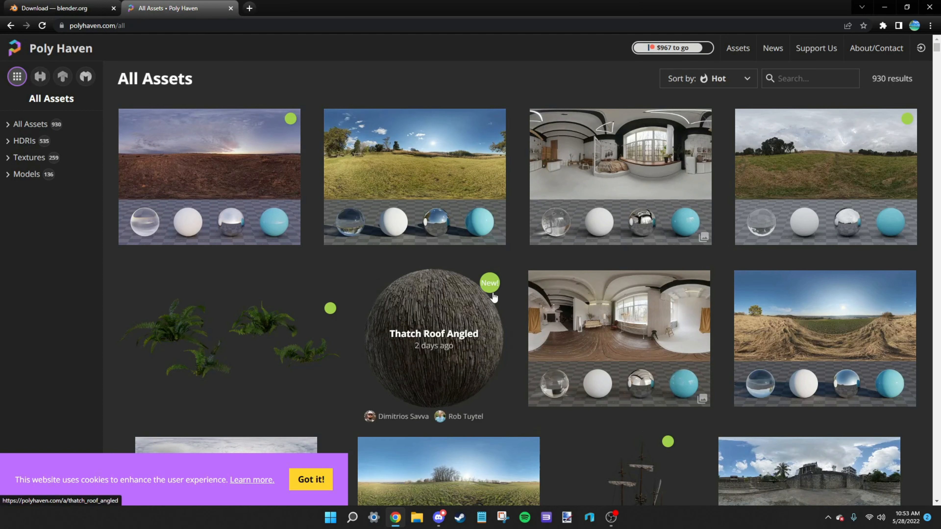
pyautogui.click(99, 12)
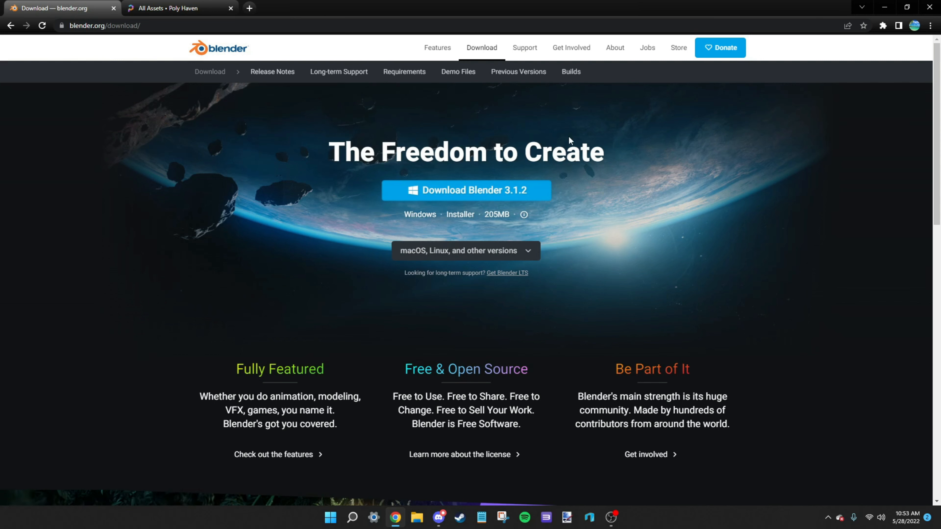
pyautogui.click(893, 6)
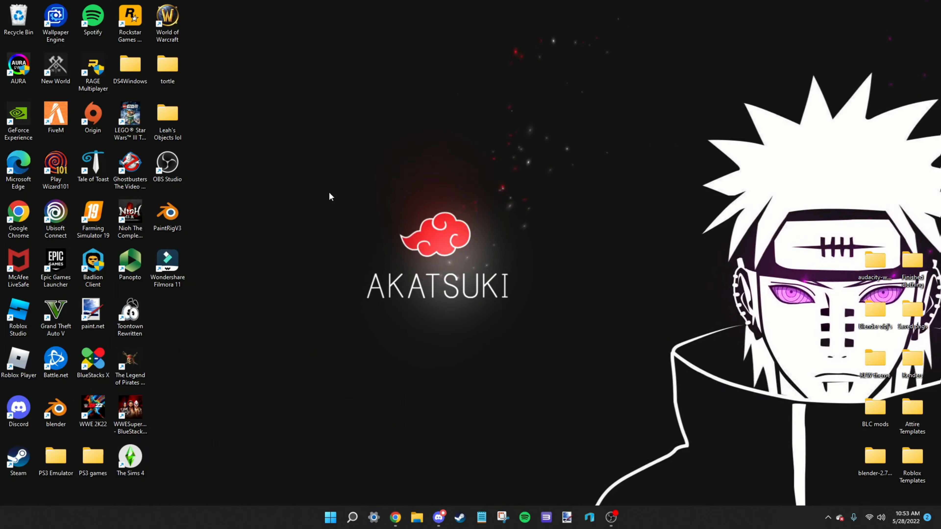
# Step: Open the PaintRigV3 file from the desktop in Blender
pyautogui.doubleClick(170, 214)
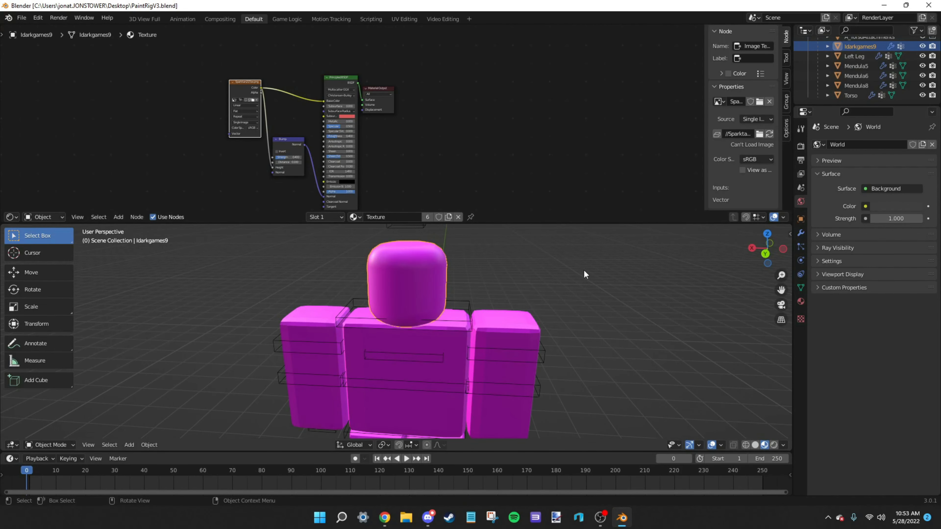
# Step: Search the keymap preferences for "walk" to check the 3D View walk/fly navigation shortcut, and close the preferences
pyautogui.click(27, 19)
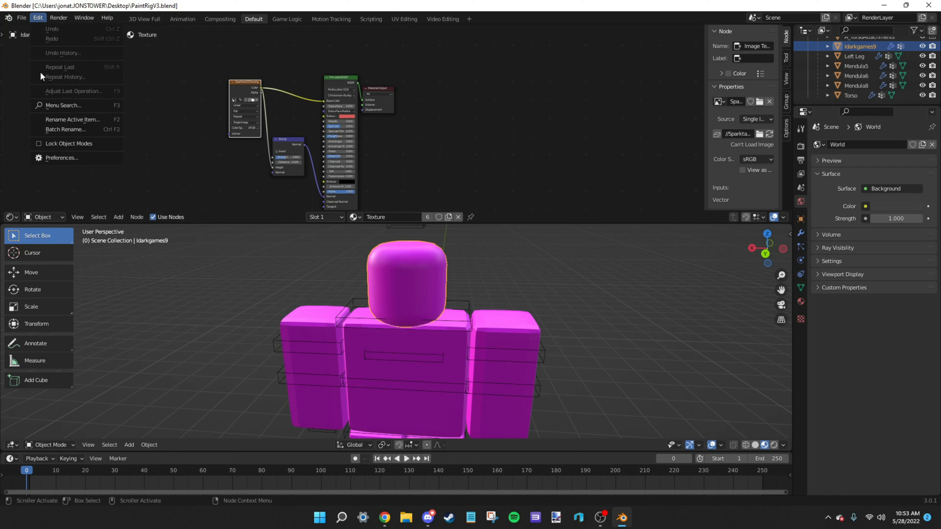
pyautogui.click(52, 158)
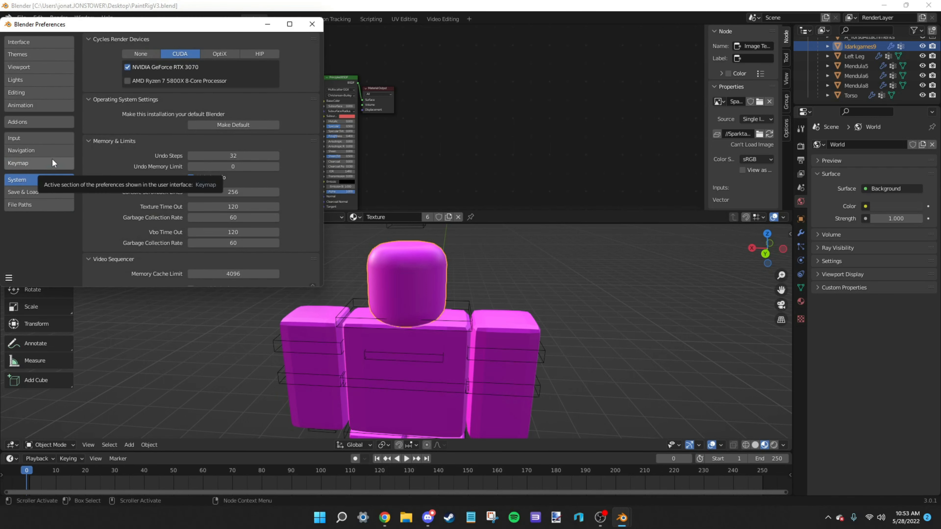
pyautogui.click(39, 163)
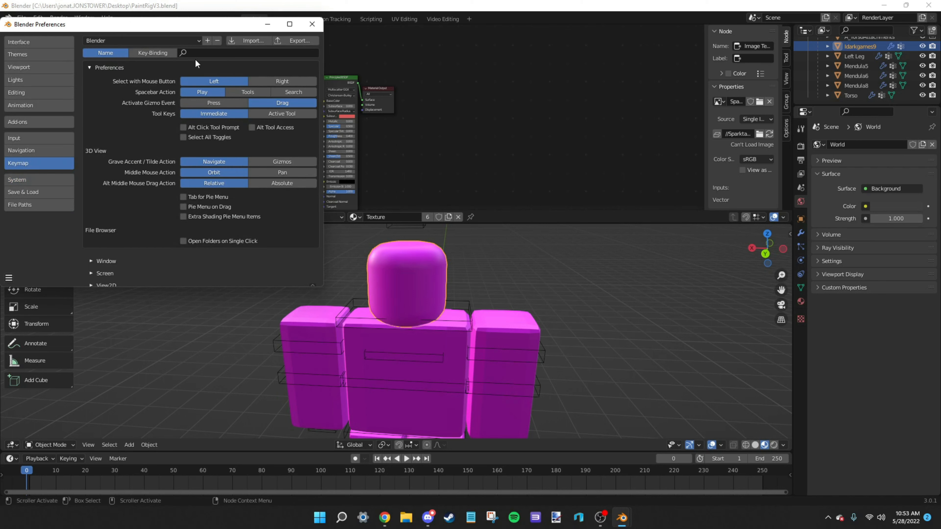
pyautogui.click(216, 54)
pyautogui.write('walk')
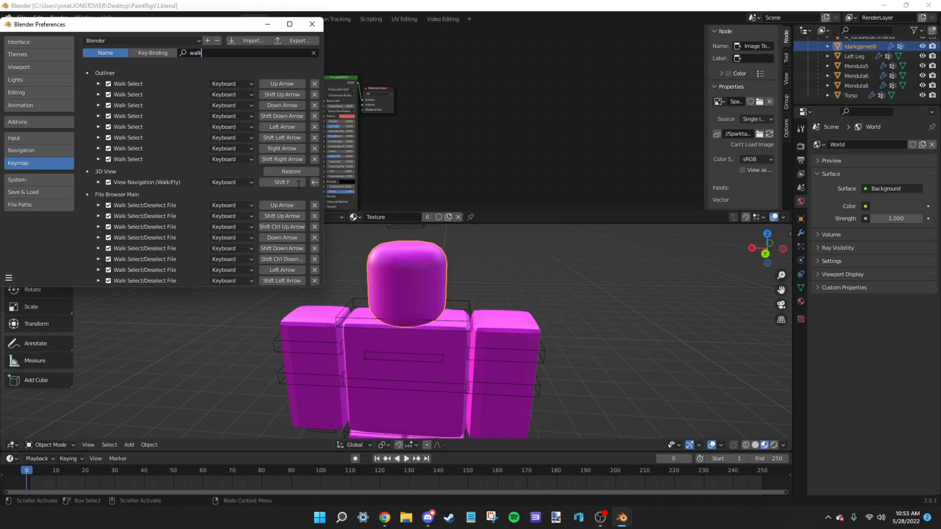
pyautogui.click(312, 23)
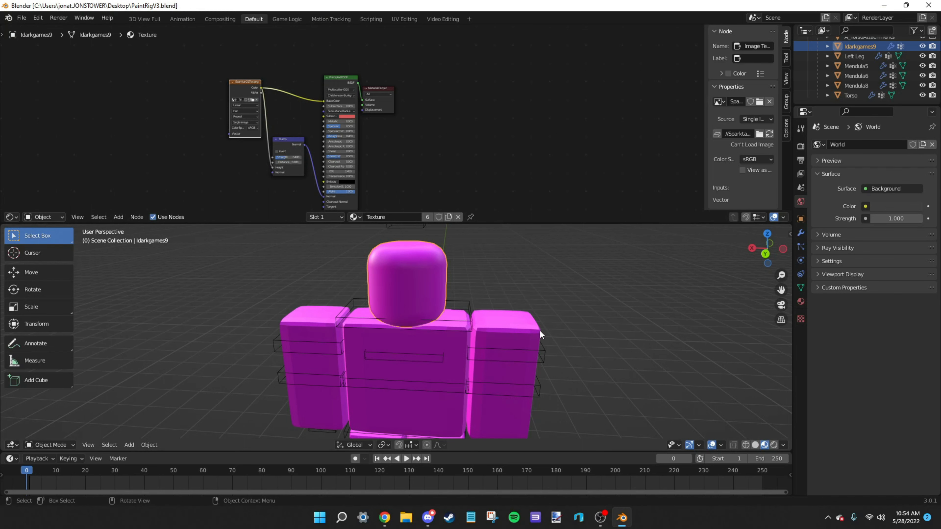
# Step: Examine the character rig from several angles and distances in the 3D viewport, using orbiting and walk navigation
pyautogui.moveTo(609, 328); pyautogui.dragTo(512, 326, button='middle')
pyautogui.scroll(-4, 513, 322)
pyautogui.scroll(6, 566, 348)
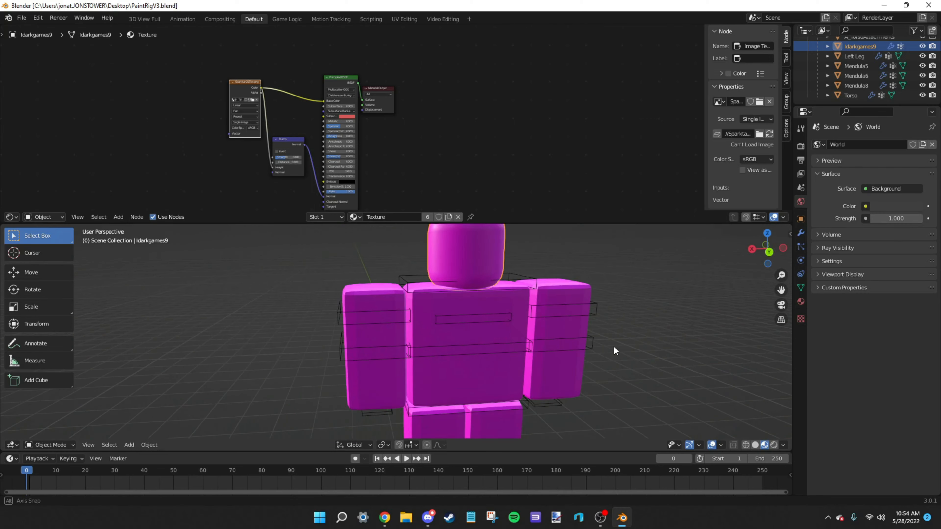
pyautogui.moveTo(613, 348); pyautogui.dragTo(584, 339, button='middle')
pyautogui.scroll(-2, 585, 338)
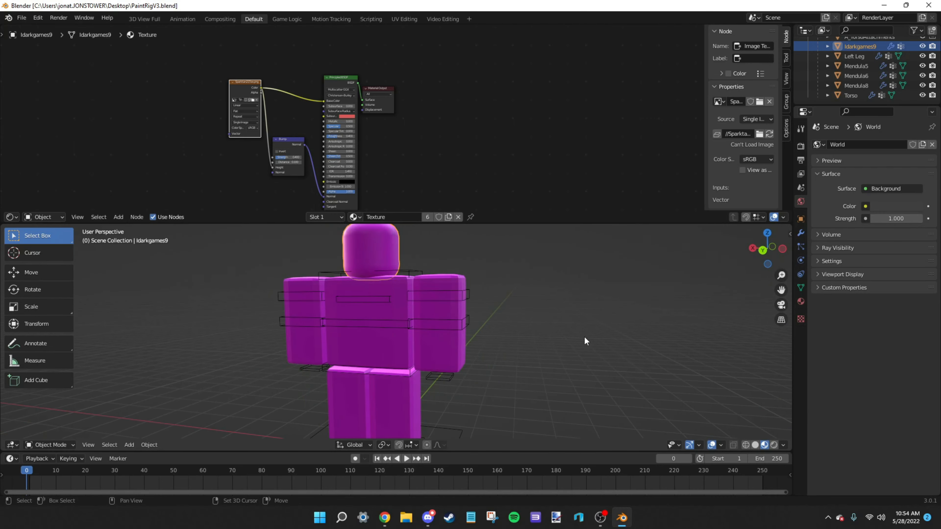
pyautogui.hotkey('shift', '`')
pyautogui.press('a')
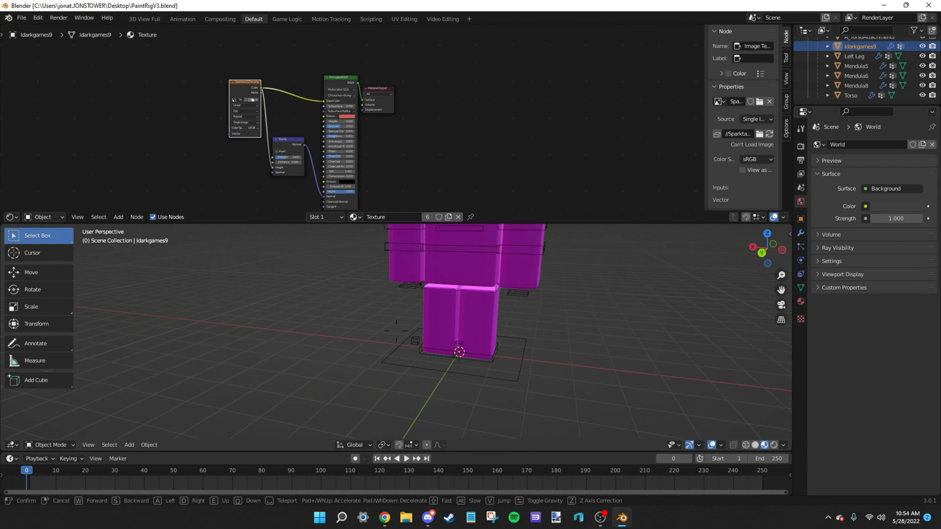
pyautogui.press('s')
pyautogui.press('s')
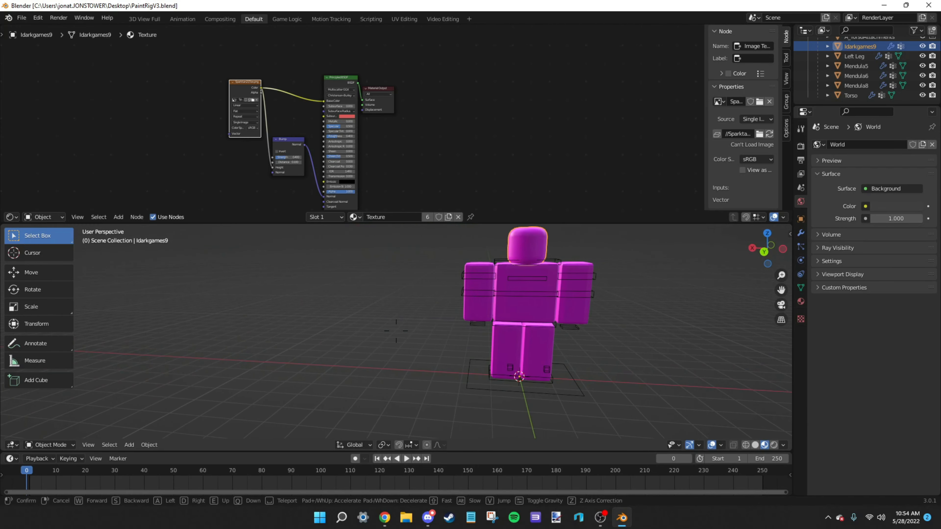
pyautogui.press('w')
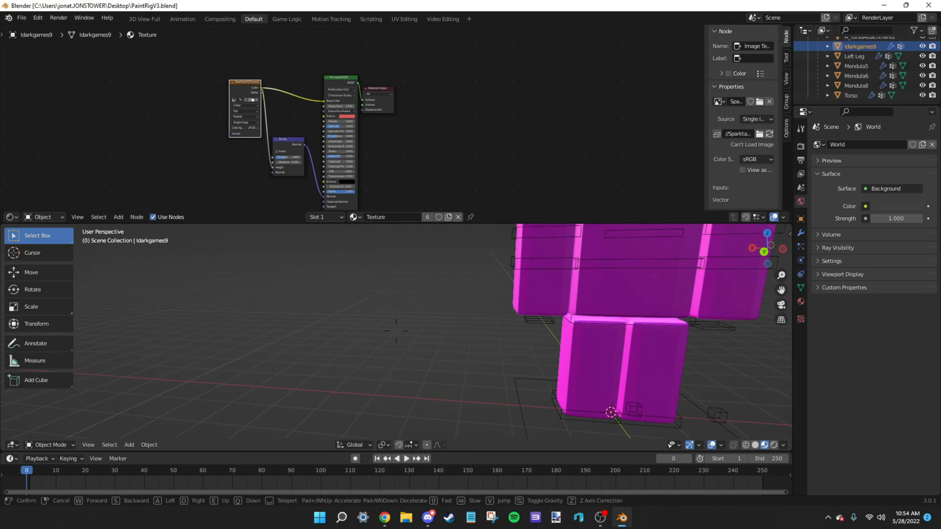
pyautogui.press('w')
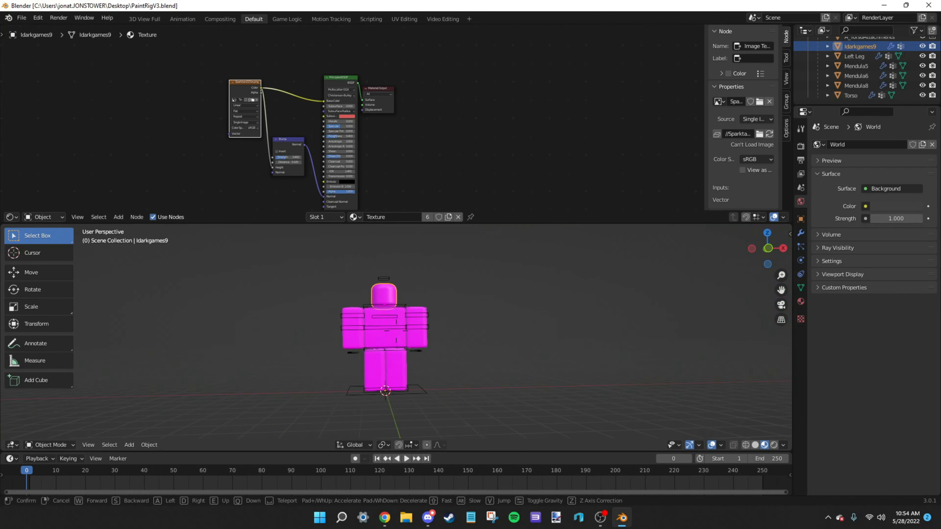
pyautogui.press('d')
pyautogui.press('s')
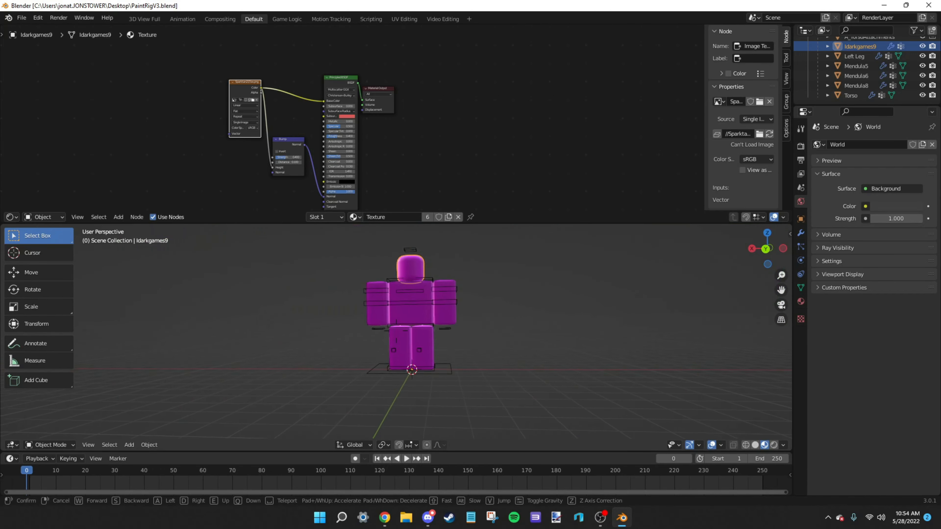
pyautogui.press('w')
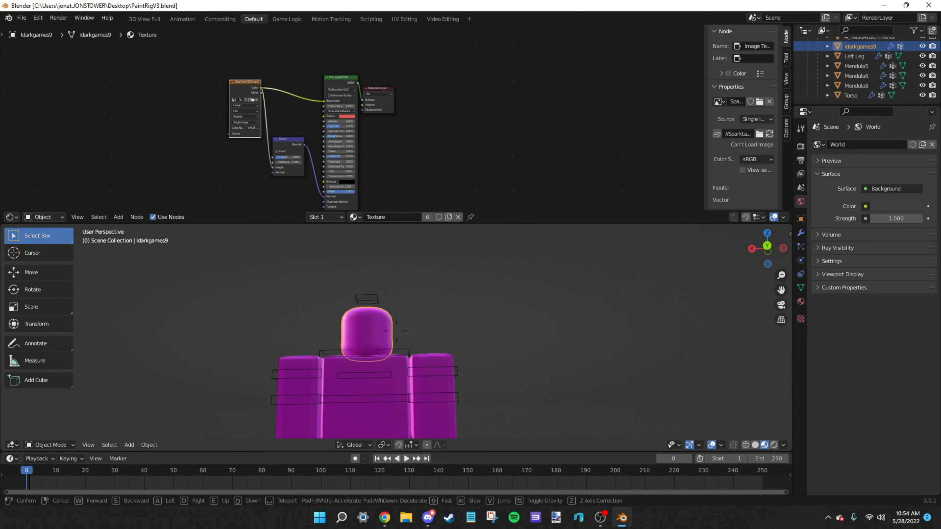
pyautogui.press('s')
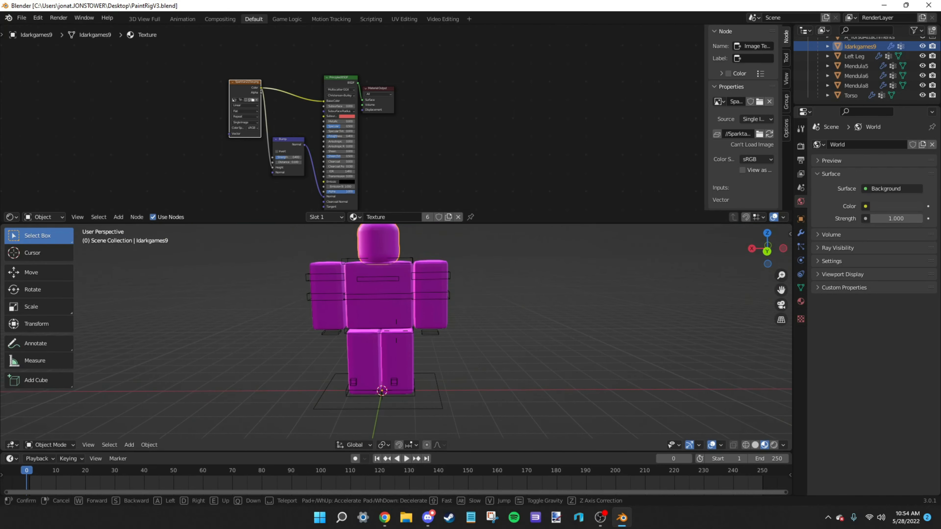
pyautogui.press('w')
pyautogui.click(396, 330)
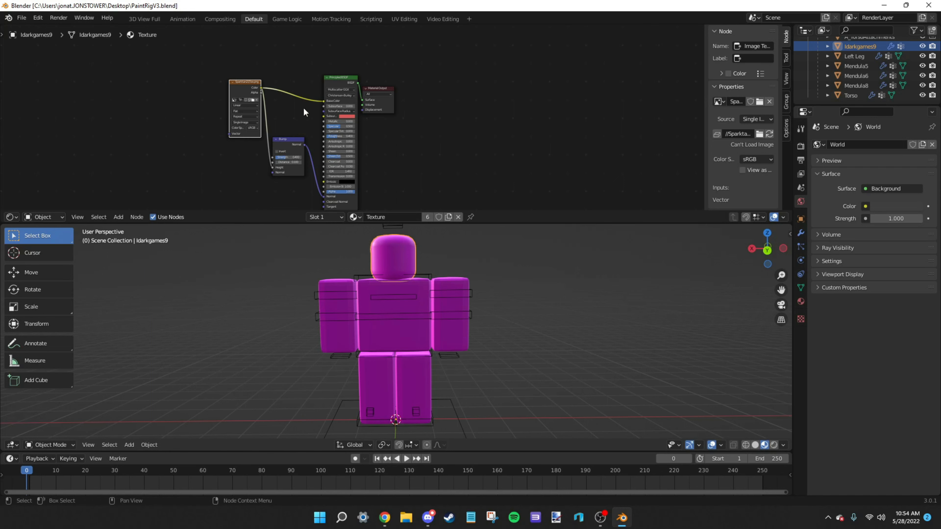
# Step: Load Jonskoll1_diff.png from the Blender obj's folder into the image texture node of the rig's Texture material
pyautogui.scroll(4, 254, 111)
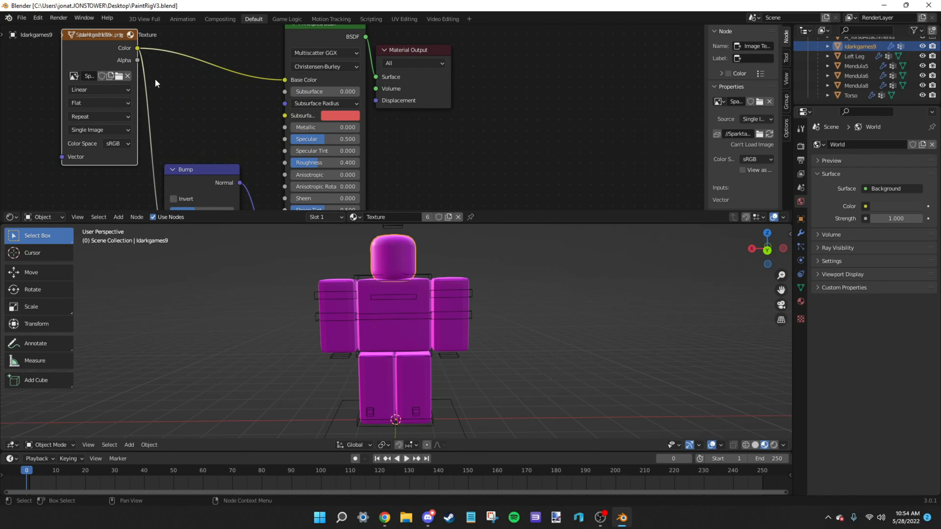
pyautogui.click(120, 79)
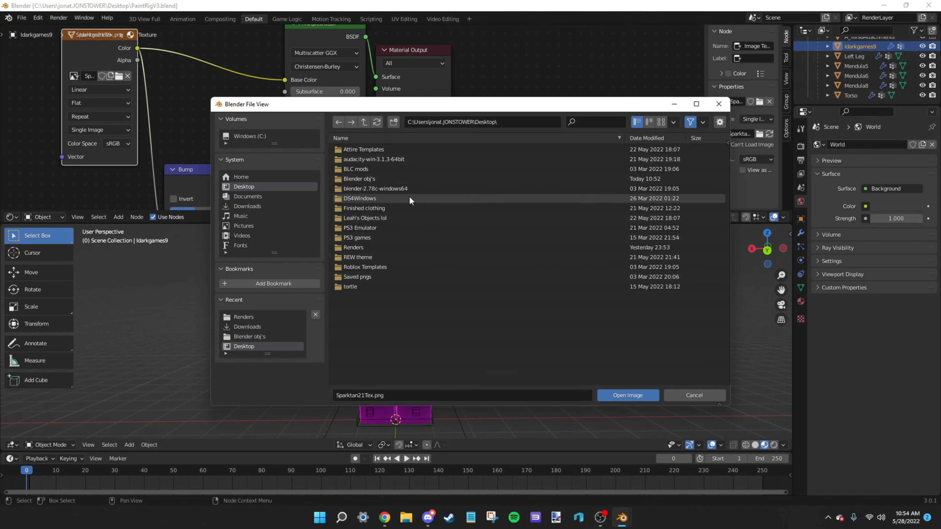
pyautogui.click(375, 180)
pyautogui.doubleClick(375, 180)
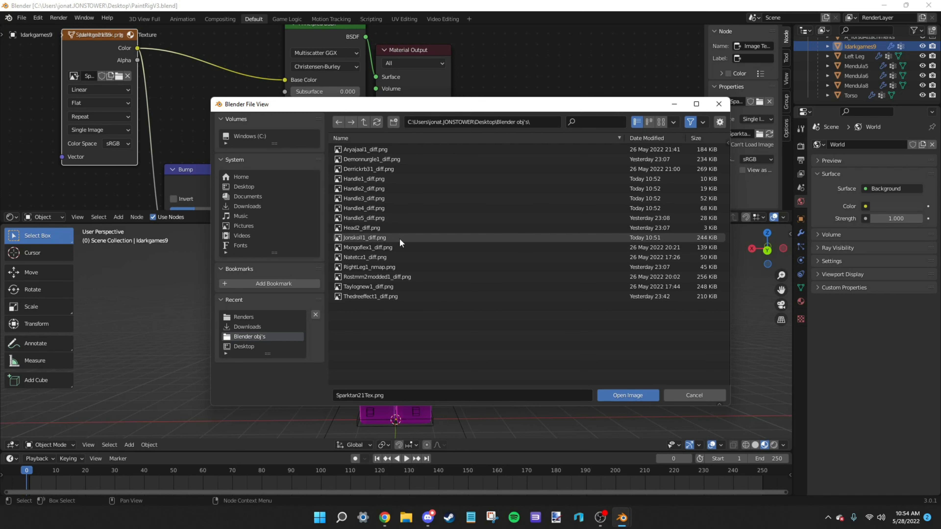
pyautogui.doubleClick(364, 238)
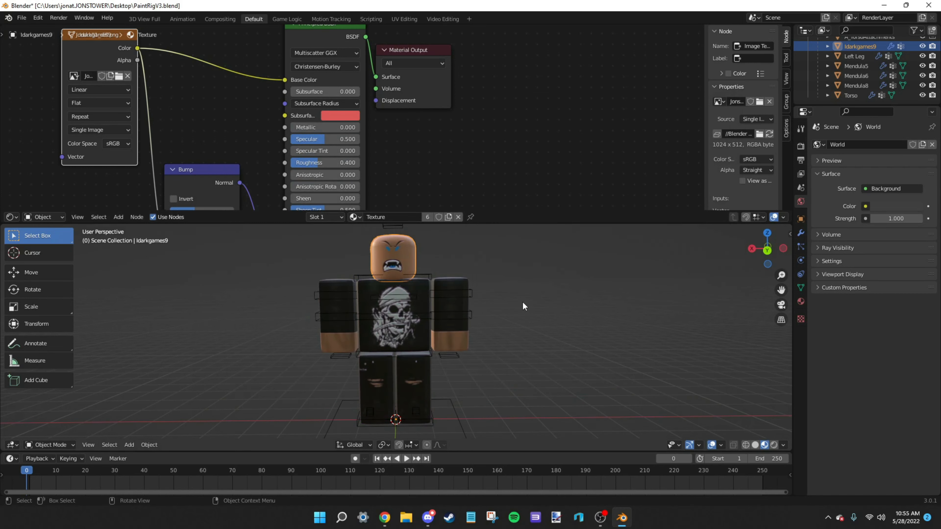
pyautogui.moveTo(522, 302)
pyautogui.mouseDown(button='middle')
pyautogui.moveTo(500, 307)
pyautogui.moveTo(603, 315)
pyautogui.moveTo(528, 316)
pyautogui.mouseUp(button='middle')
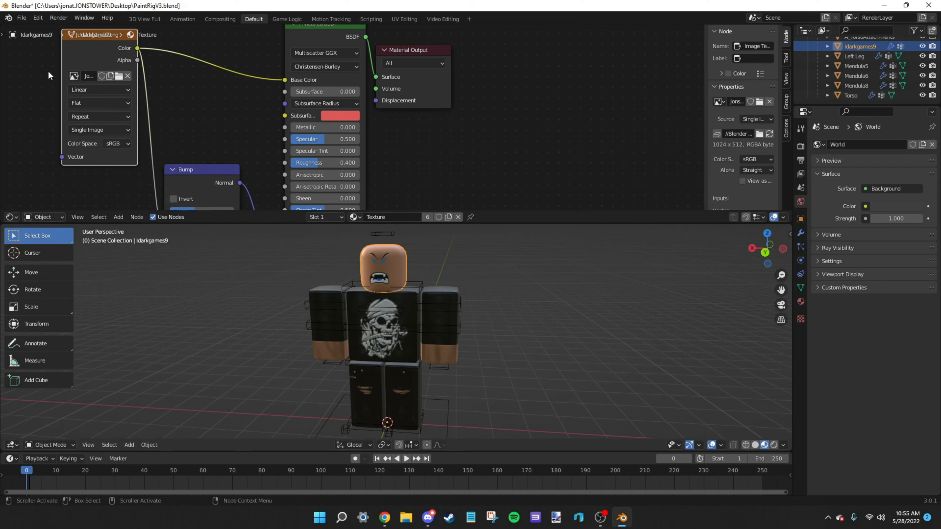
# Step: Import JonSkollHats2.obj from the desktop's Blender obj's folder into the rig scene as a Wavefront OBJ
pyautogui.click(24, 18)
pyautogui.moveTo(77, 149)
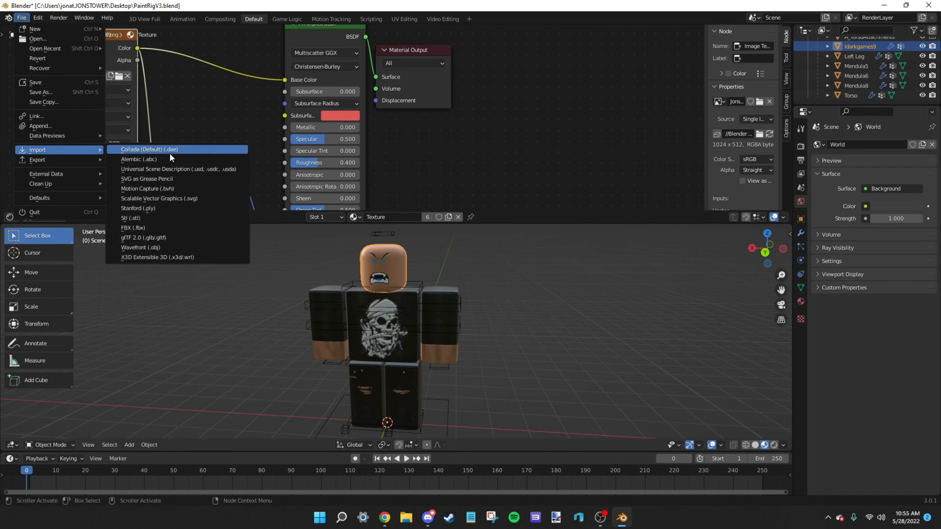
pyautogui.click(156, 247)
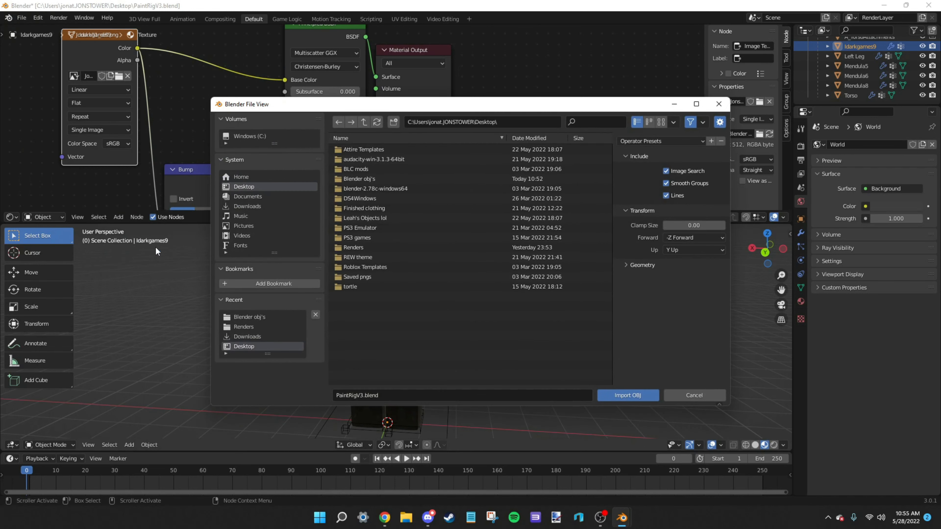
pyautogui.doubleClick(358, 177)
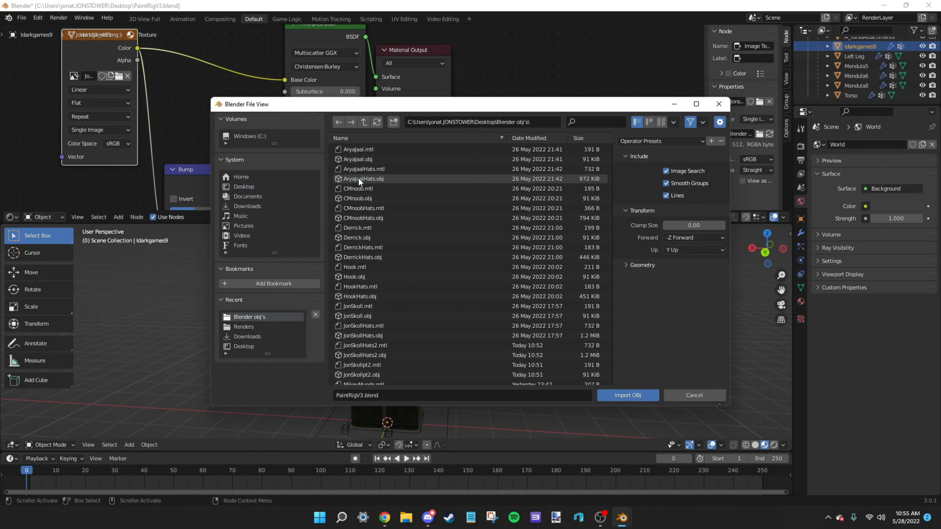
pyautogui.scroll(-3, 399, 273)
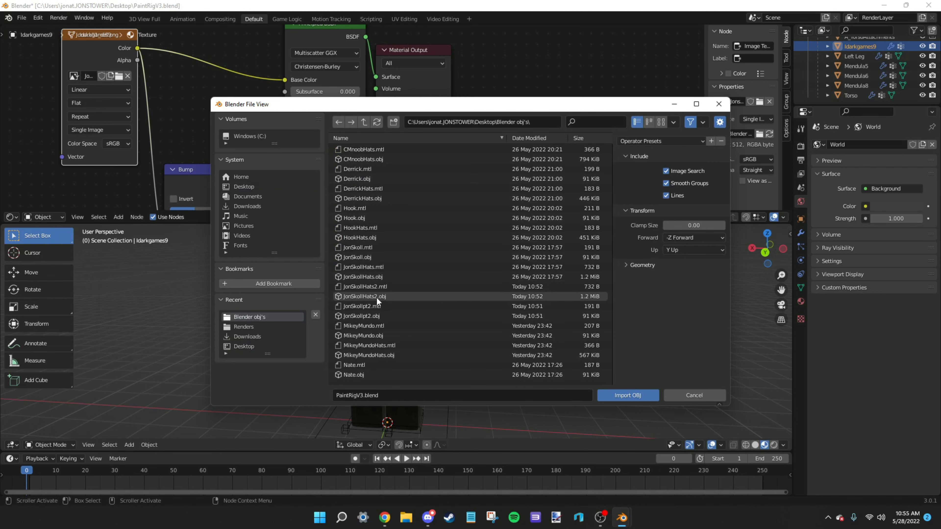
pyautogui.doubleClick(398, 296)
pyautogui.moveTo(506, 287)
pyautogui.mouseDown(button='middle')
pyautogui.moveTo(521, 299)
pyautogui.moveTo(490, 295)
pyautogui.moveTo(493, 284)
pyautogui.mouseUp(button='middle')
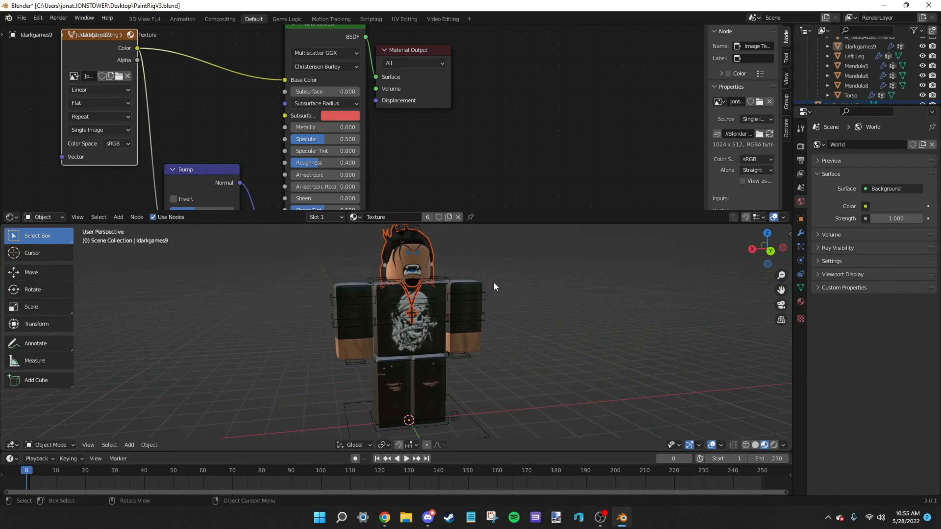
pyautogui.moveTo(552, 326)
pyautogui.mouseDown(button='middle')
pyautogui.moveTo(527, 330)
pyautogui.moveTo(541, 318)
pyautogui.moveTo(559, 333)
pyautogui.moveTo(534, 333)
pyautogui.moveTo(547, 326)
pyautogui.mouseUp(button='middle')
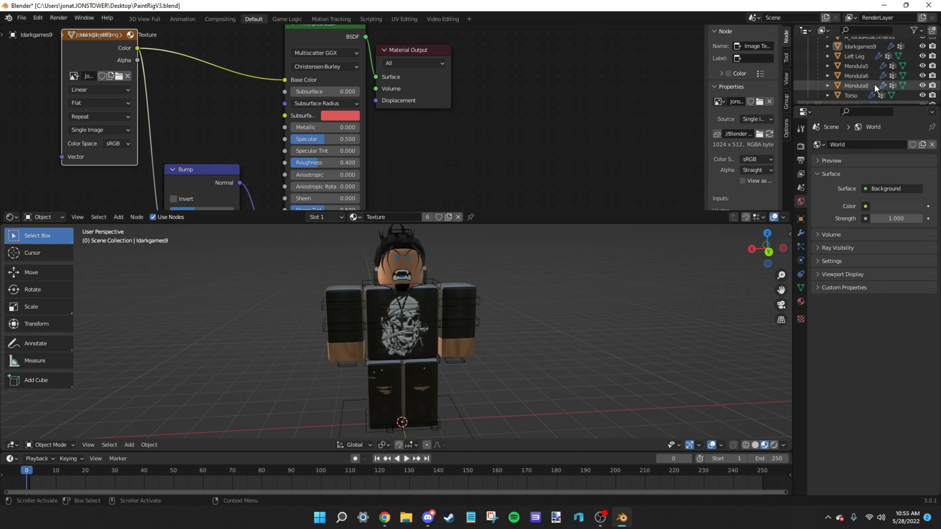
# Step: Parent the imported JonSkollHats2 accessories to A_HeadAttachments using the Object option, and enlarge the 3D viewport
pyautogui.scroll(-1, 860, 70)
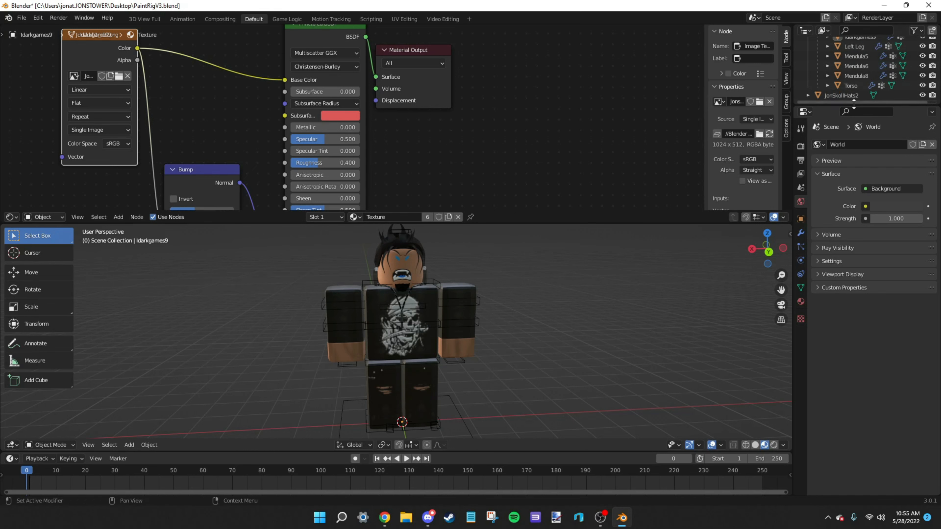
pyautogui.click(850, 96)
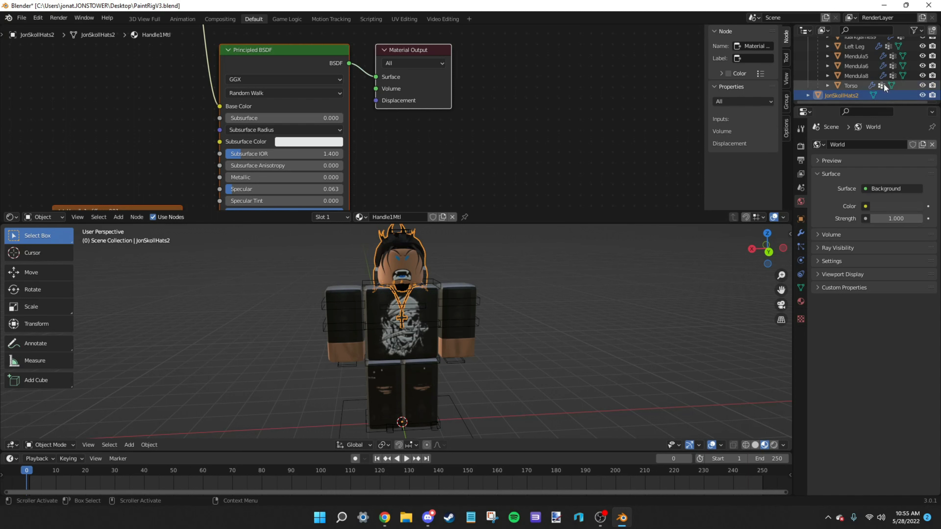
pyautogui.scroll(2, 869, 76)
pyautogui.scroll(4, 871, 79)
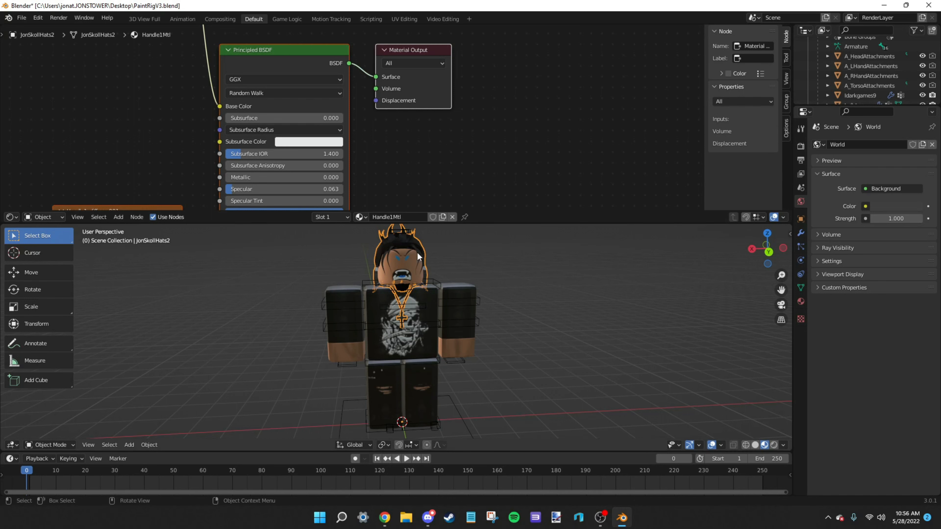
pyautogui.click(862, 56)
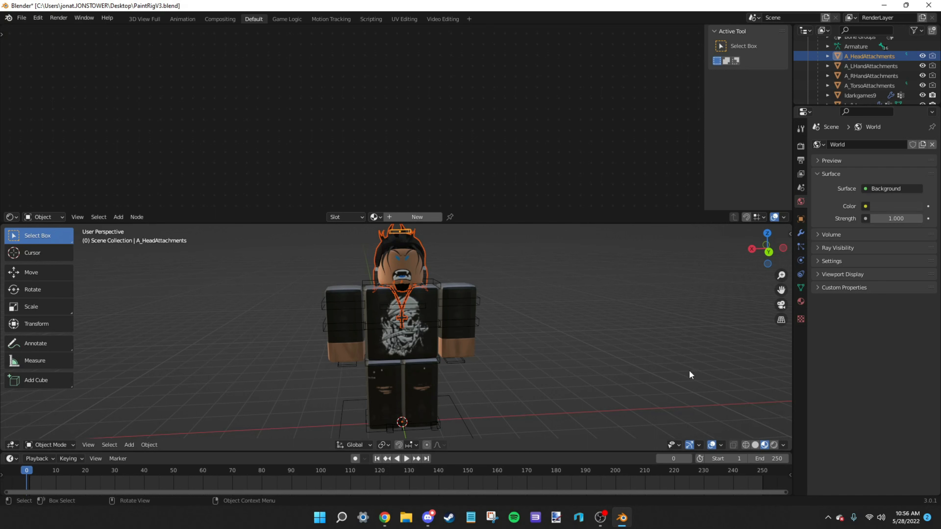
pyautogui.hotkey('ctrl', 'p')
pyautogui.hotkey('ctrl', 'p')
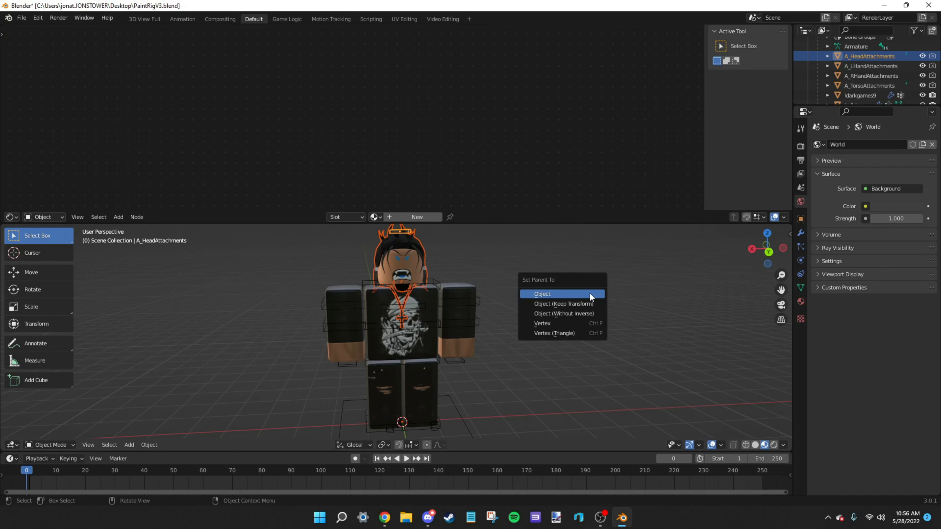
pyautogui.click(552, 294)
pyautogui.moveTo(514, 267)
pyautogui.mouseDown(button='middle')
pyautogui.moveTo(441, 280)
pyautogui.moveTo(509, 273)
pyautogui.mouseUp(button='middle')
pyautogui.moveTo(545, 223); pyautogui.dragTo(563, 139)
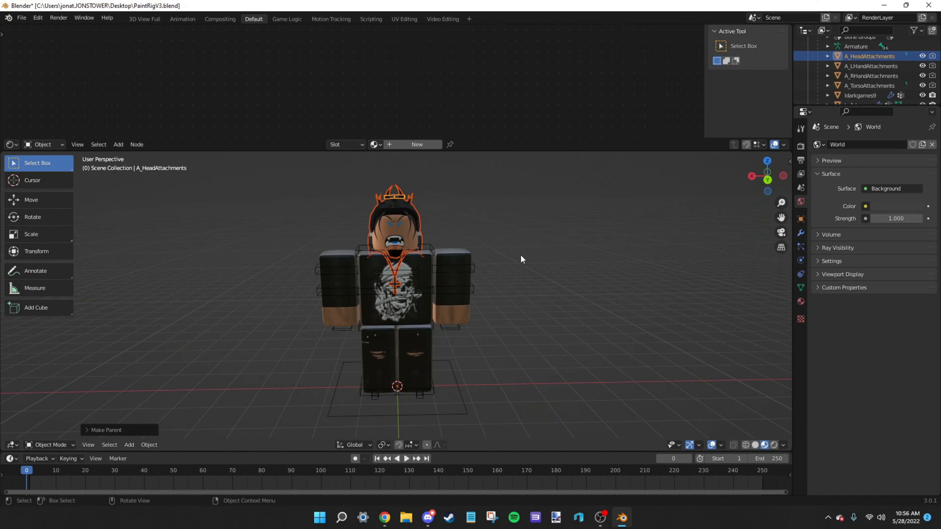
# Step: Look through the preferences sections to find the Cycles render device settings under System
pyautogui.click(25, 18)
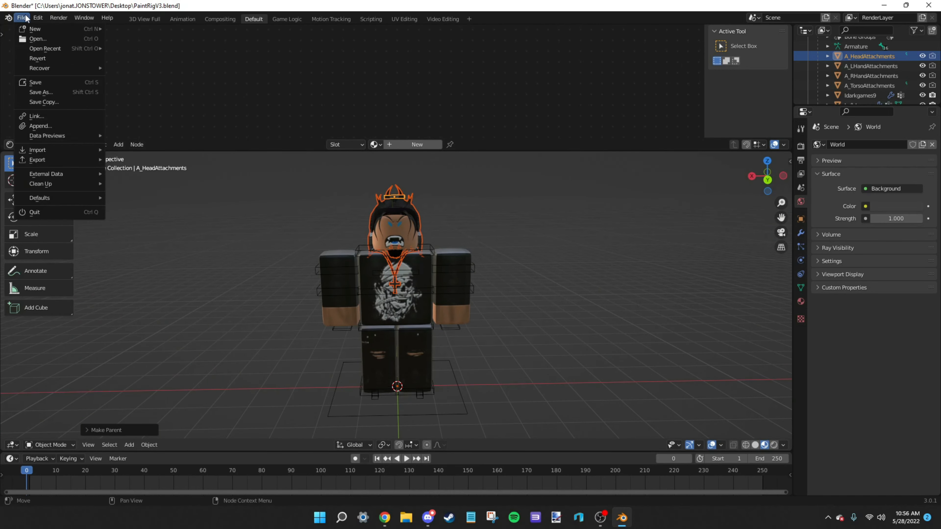
pyautogui.click(38, 18)
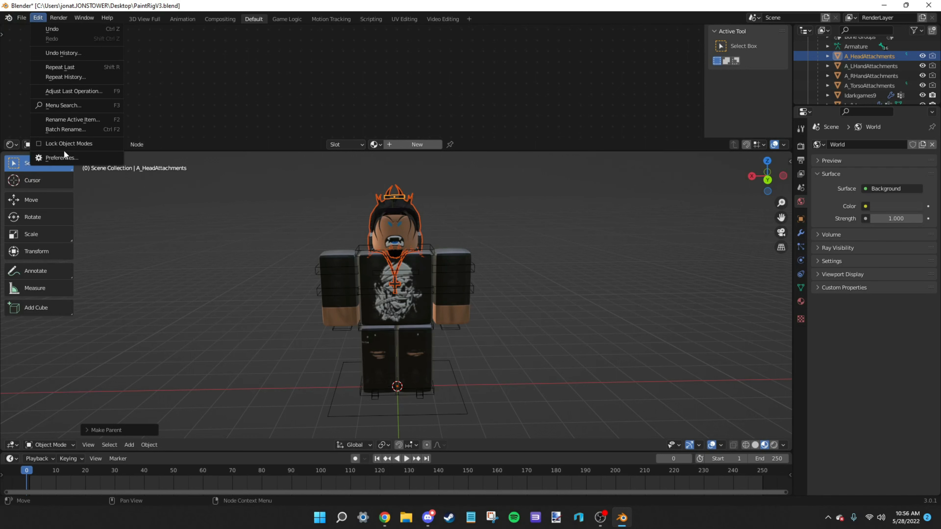
pyautogui.click(67, 161)
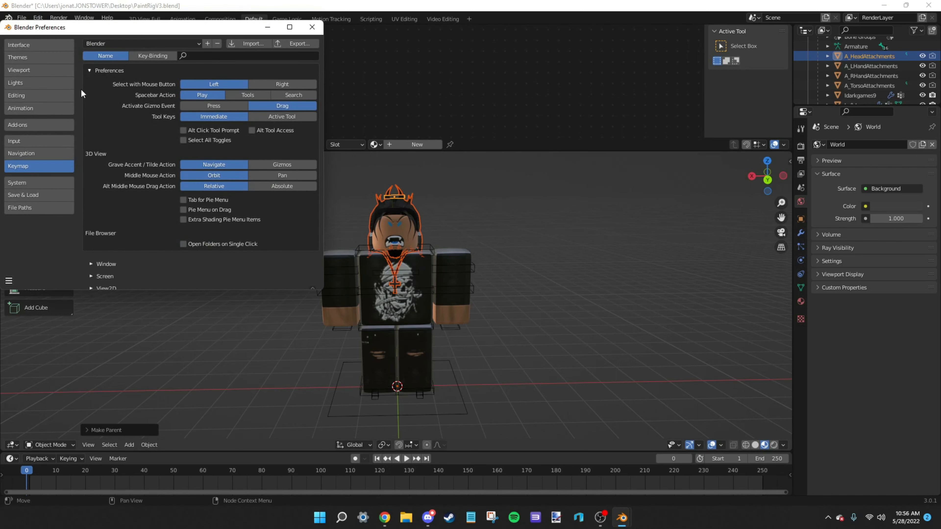
pyautogui.click(27, 139)
pyautogui.click(27, 56)
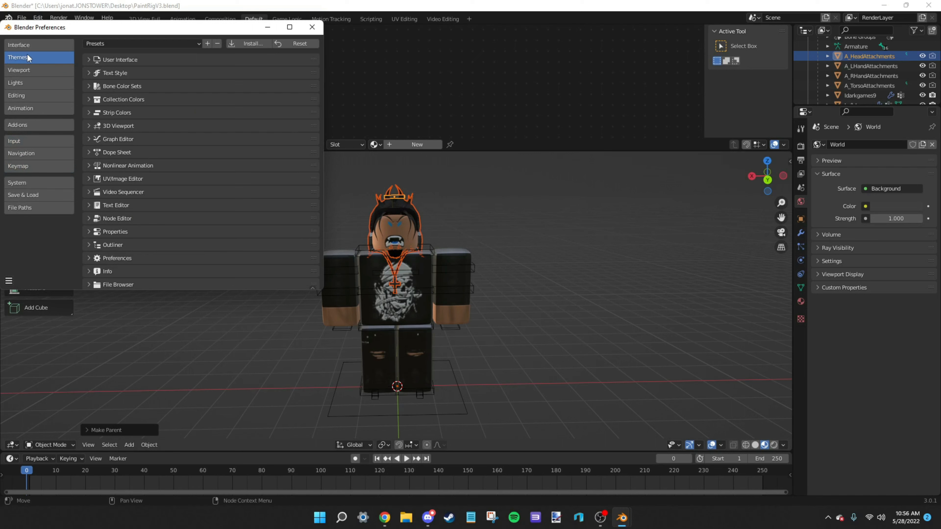
pyautogui.click(32, 47)
pyautogui.click(29, 68)
pyautogui.click(25, 82)
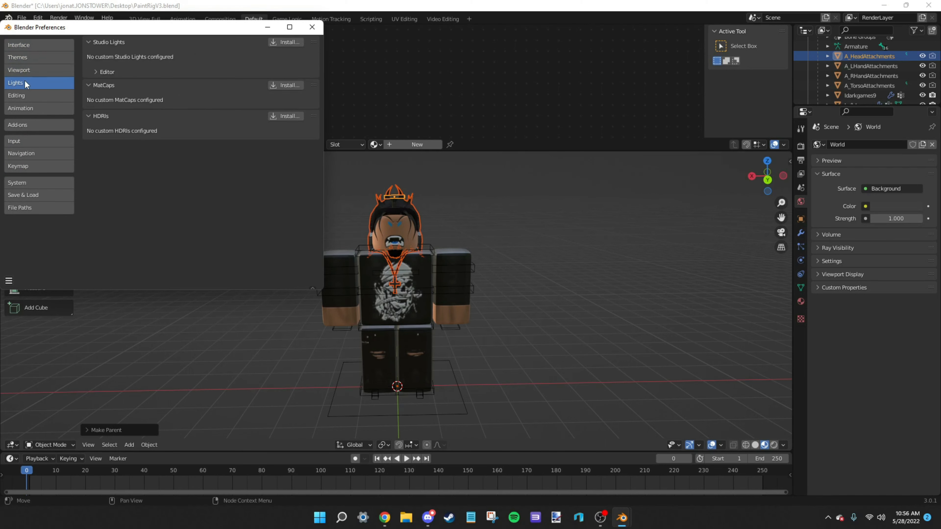
pyautogui.click(23, 94)
pyautogui.click(23, 107)
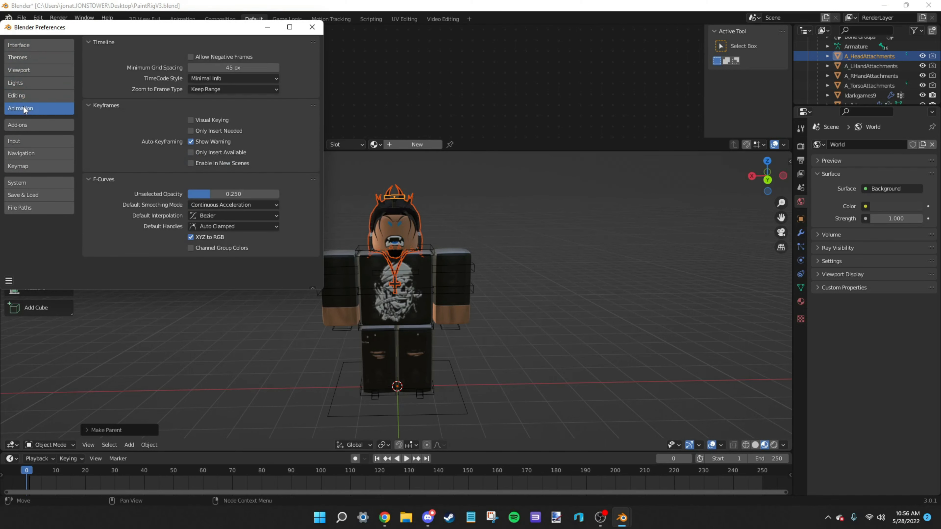
pyautogui.click(23, 124)
pyautogui.click(25, 141)
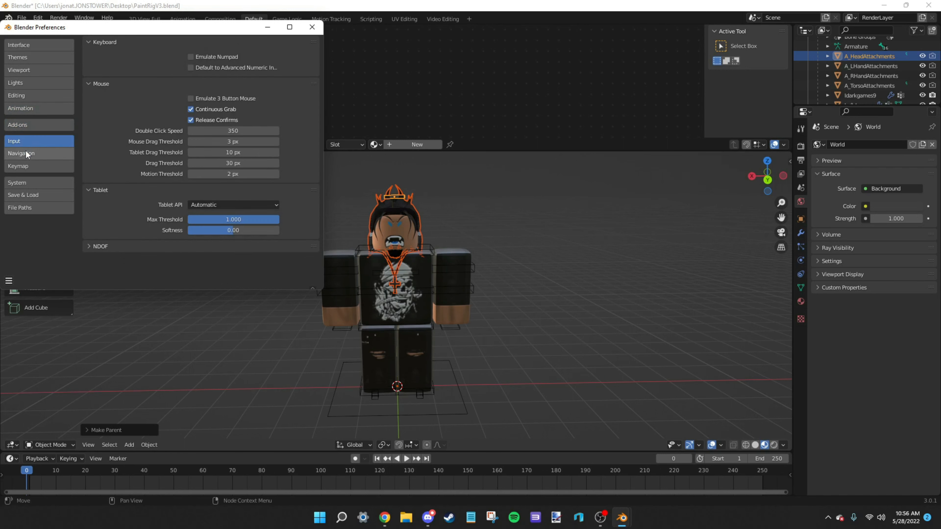
pyautogui.click(26, 153)
pyautogui.click(30, 166)
pyautogui.click(28, 184)
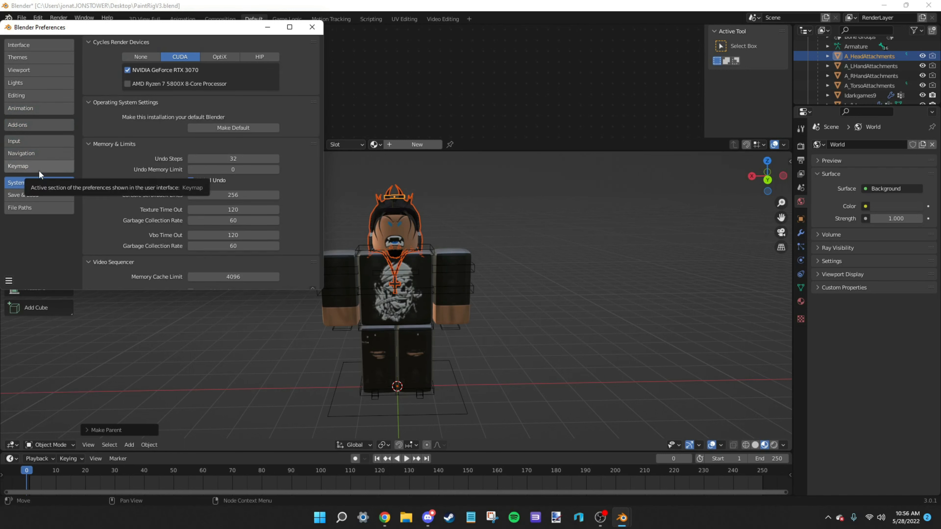
# Step: Switch the Cycles render devices to None and back to CUDA, and close the preferences
pyautogui.click(142, 57)
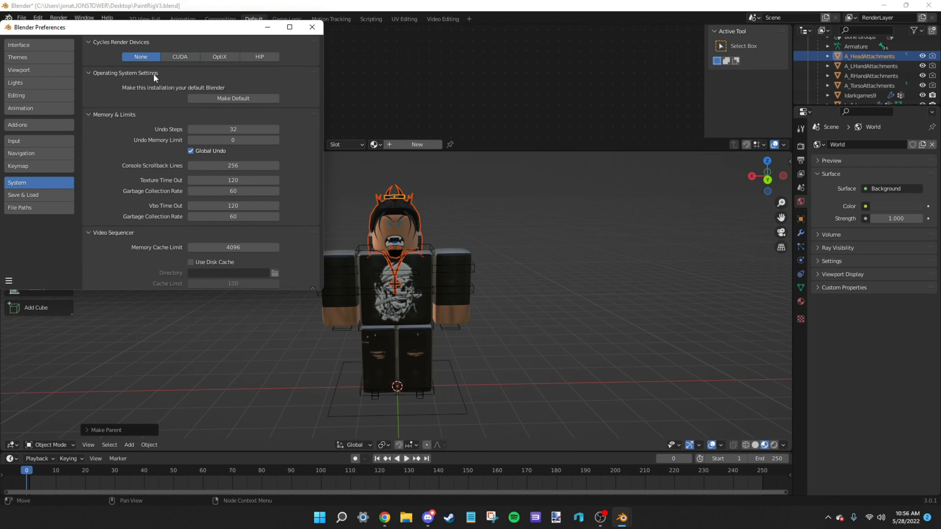
pyautogui.click(178, 59)
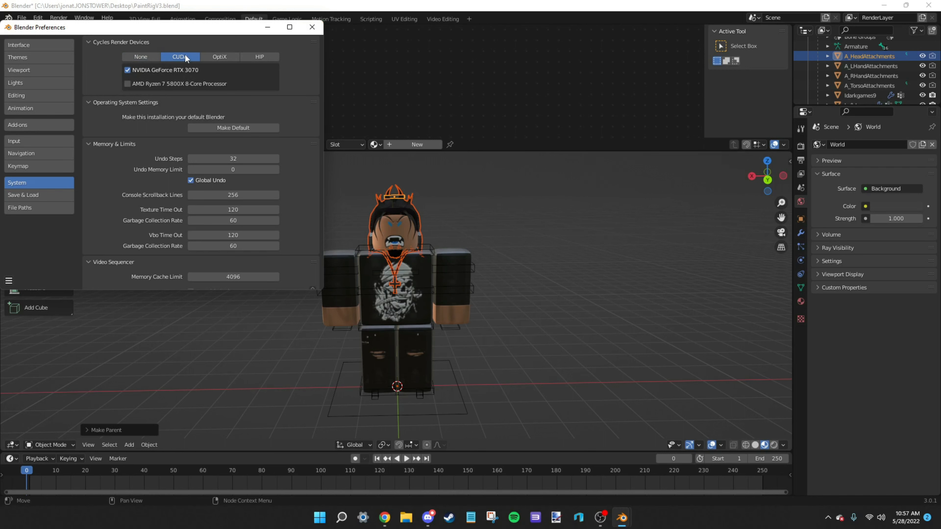
pyautogui.click(312, 27)
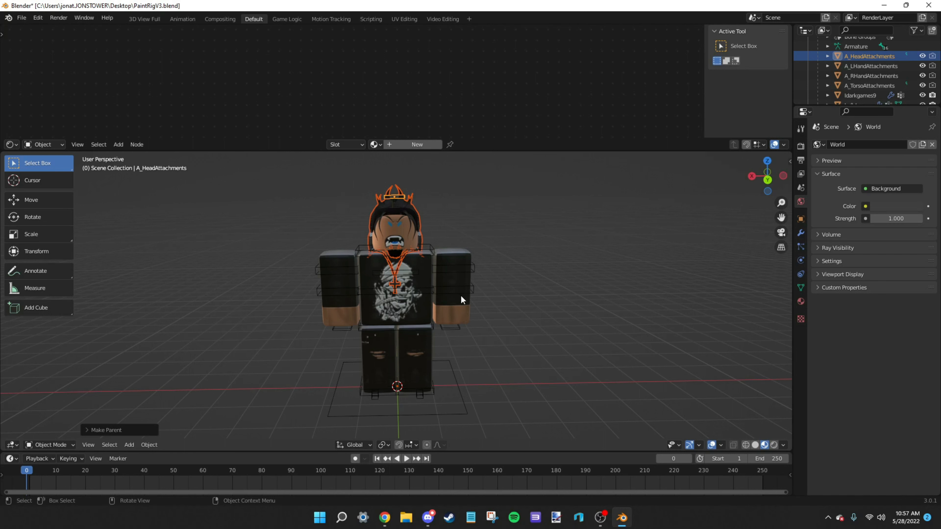
# Step: Select the RoBone armature and switch it to Pose Mode
pyautogui.click(418, 291)
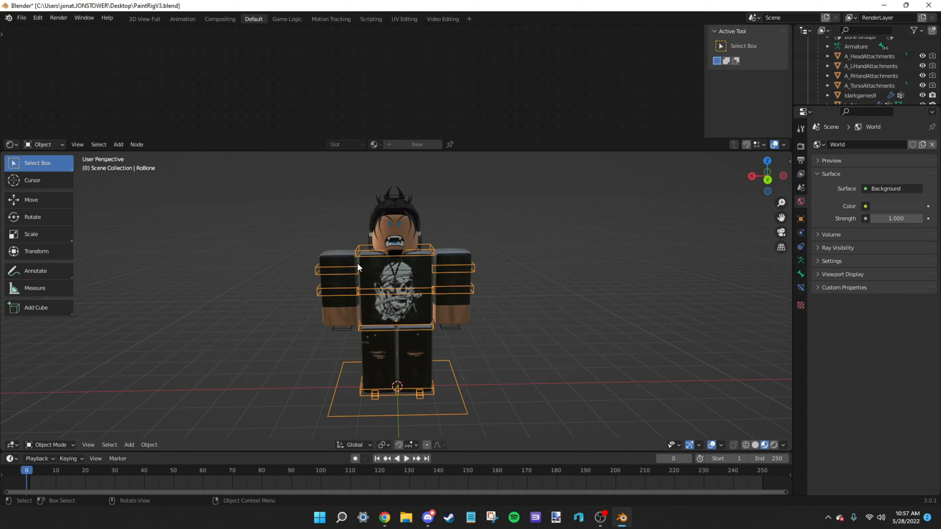
pyautogui.click(62, 445)
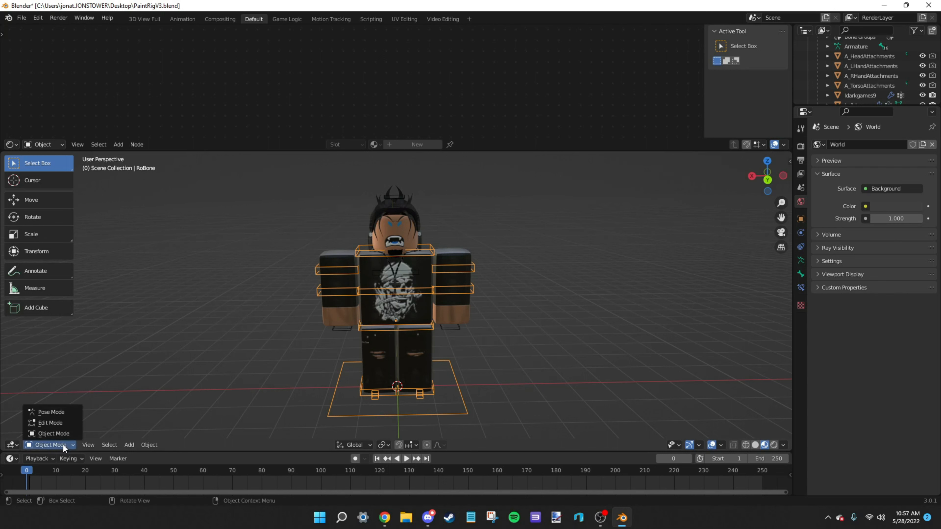
pyautogui.click(58, 414)
# Step: Try moving the Upper torso bone along the Z axis and rotating it about the X axis
pyautogui.moveTo(457, 354); pyautogui.dragTo(506, 351, button='middle')
pyautogui.click(440, 283)
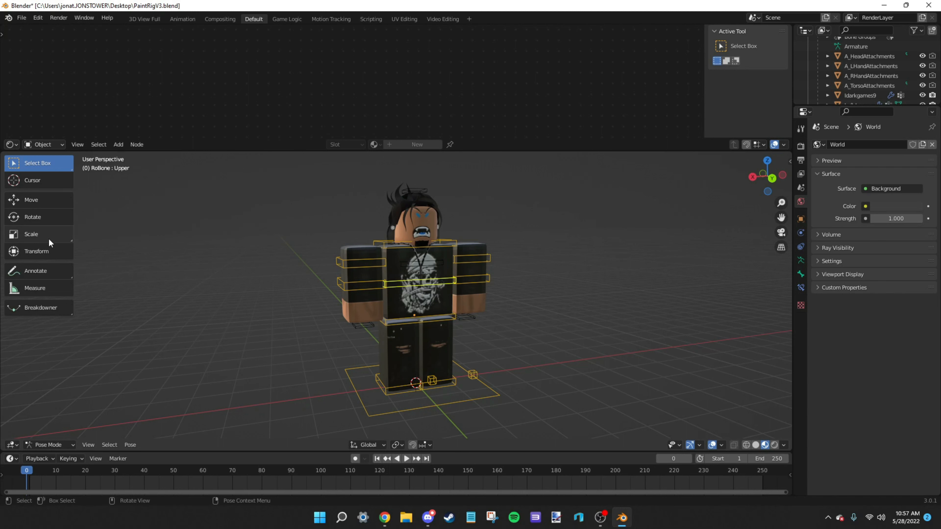
pyautogui.click(46, 200)
pyautogui.click(40, 218)
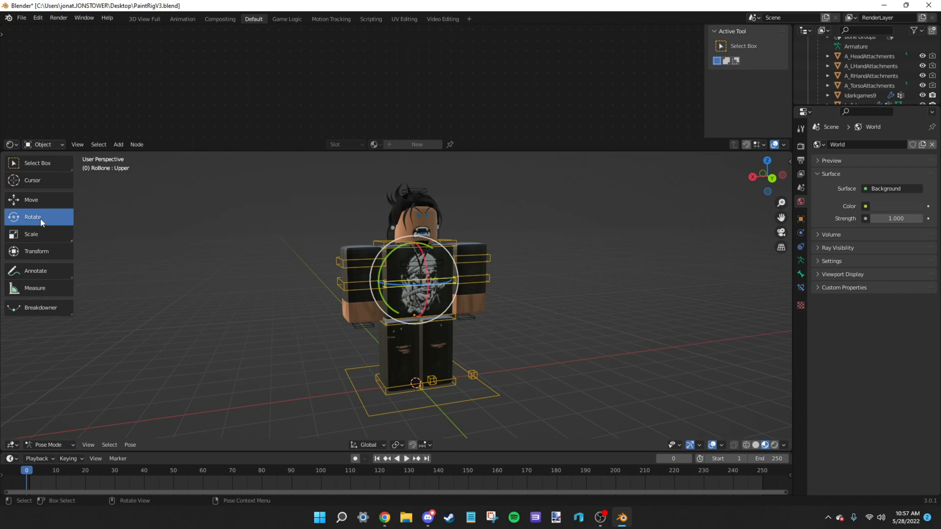
pyautogui.click(46, 200)
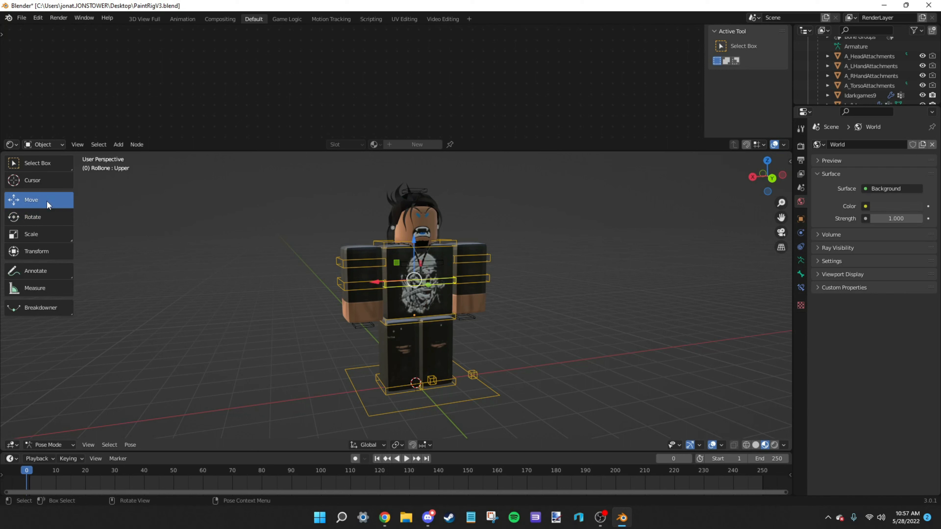
pyautogui.moveTo(412, 247); pyautogui.dragTo(413, 256)
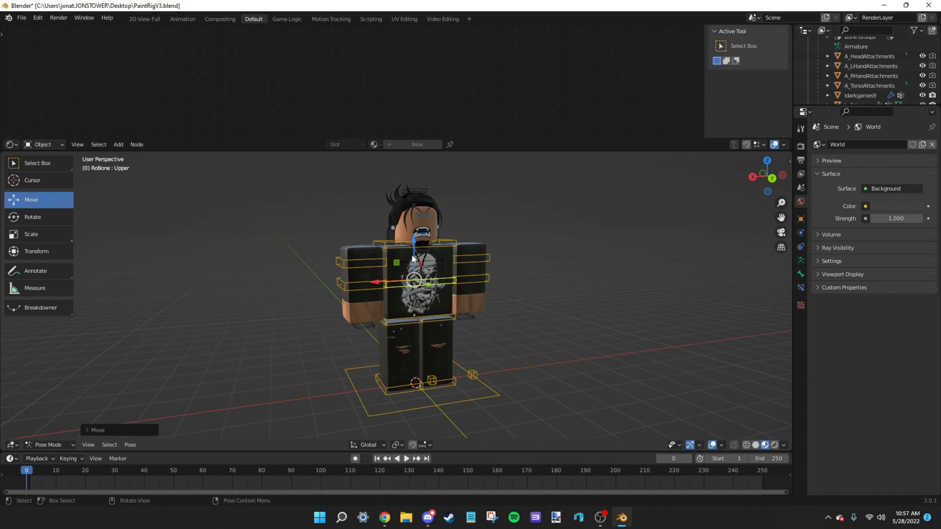
pyautogui.moveTo(534, 340); pyautogui.dragTo(472, 335, button='middle')
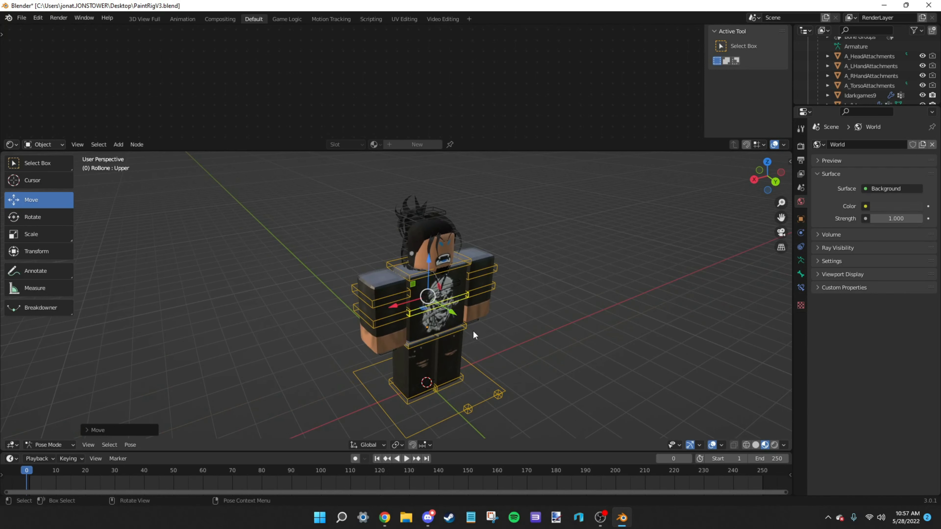
pyautogui.press('r')
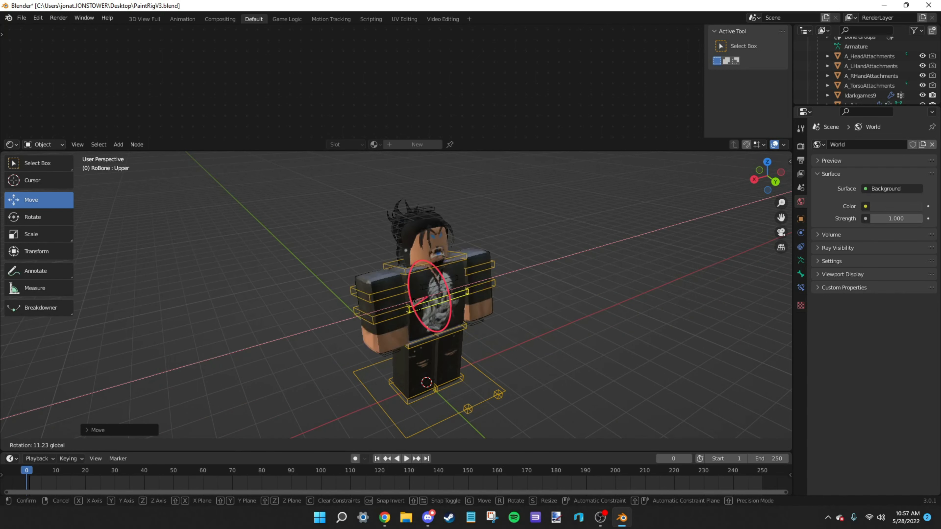
pyautogui.press('Escape')
# Step: Move the R A arm bone forward along the Y axis, and undo the trial bone moves
pyautogui.click(381, 300)
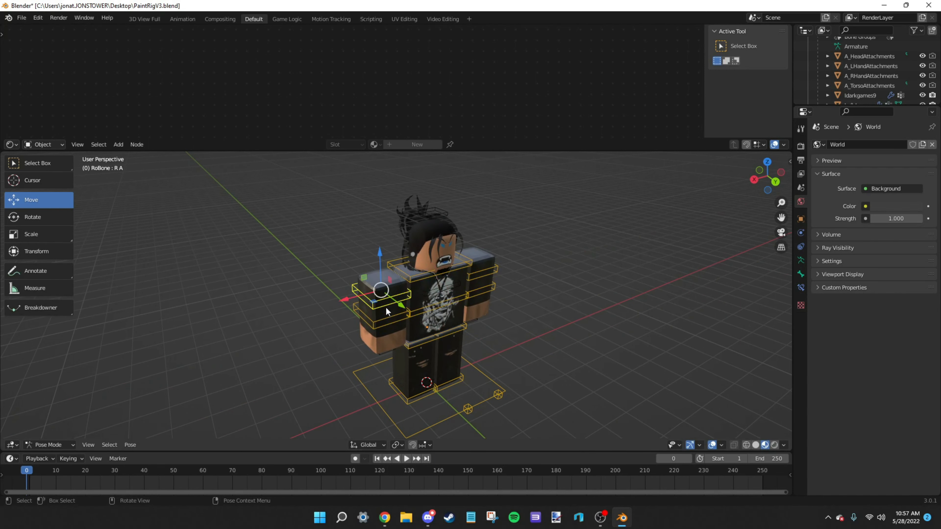
pyautogui.moveTo(402, 303); pyautogui.dragTo(434, 320)
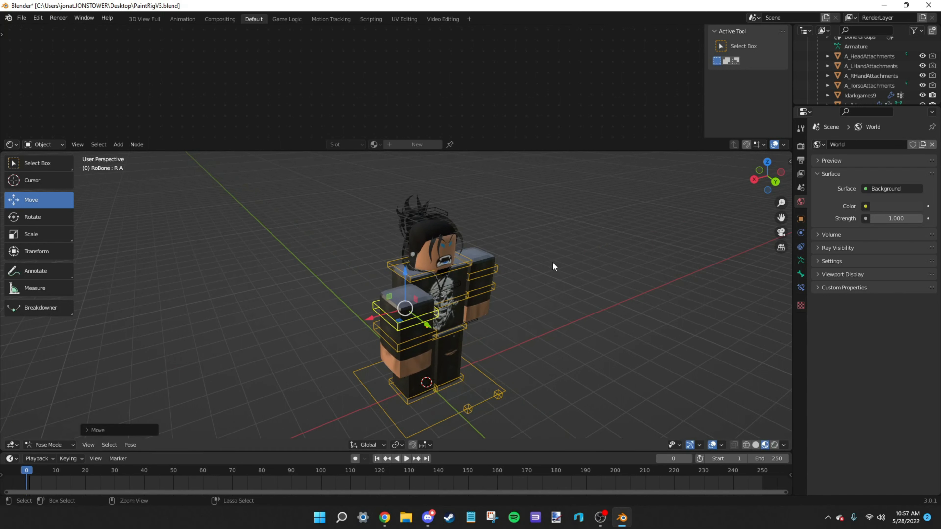
pyautogui.hotkey('ctrl', 'z')
pyautogui.hotkey('ctrl', 'z')
pyautogui.hotkey('ctrl', 'z')
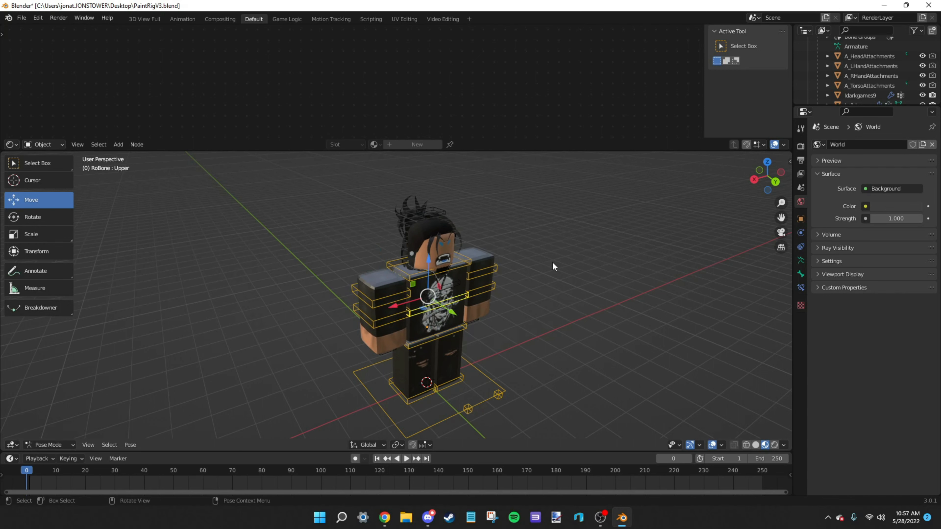
# Step: Redo and undo the trial R A arm bone move repeatedly to compare the two poses
pyautogui.hotkey('ctrl', 'shift', 's')
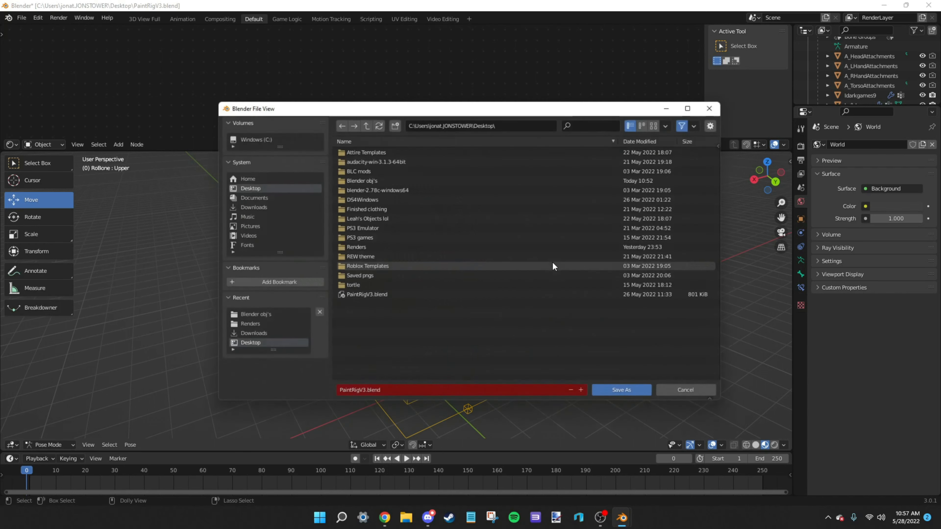
pyautogui.press('Escape')
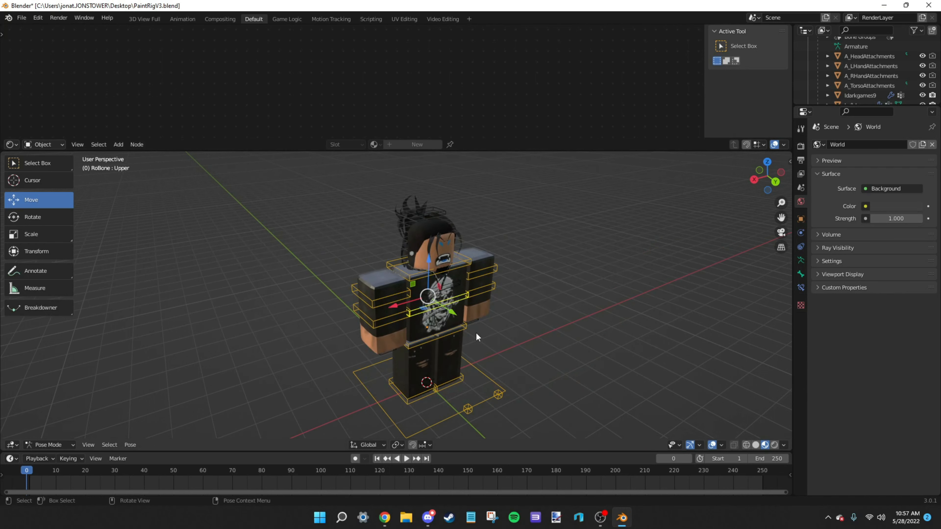
pyautogui.hotkey('ctrl', 'shift', 'z')
pyautogui.hotkey('ctrl', 'shift', 'z')
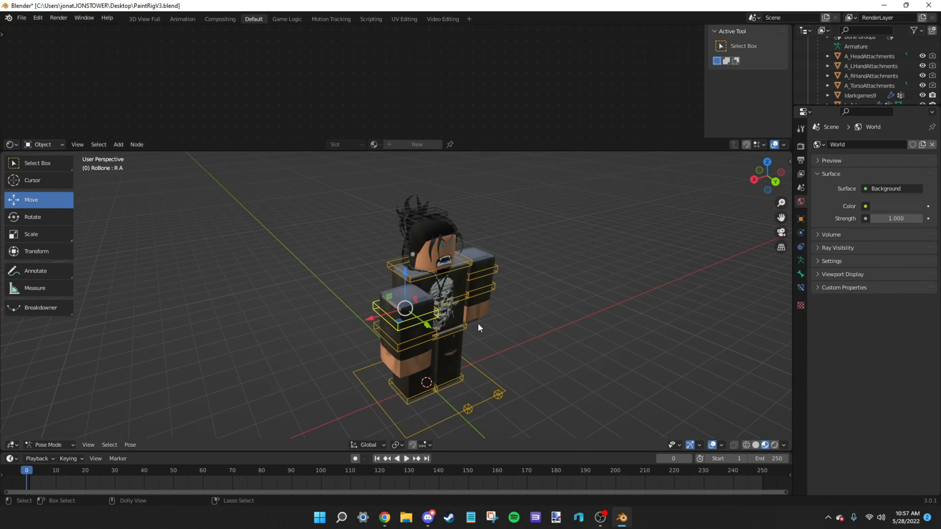
pyautogui.hotkey('ctrl', 'z')
pyautogui.hotkey('ctrl', 'z')
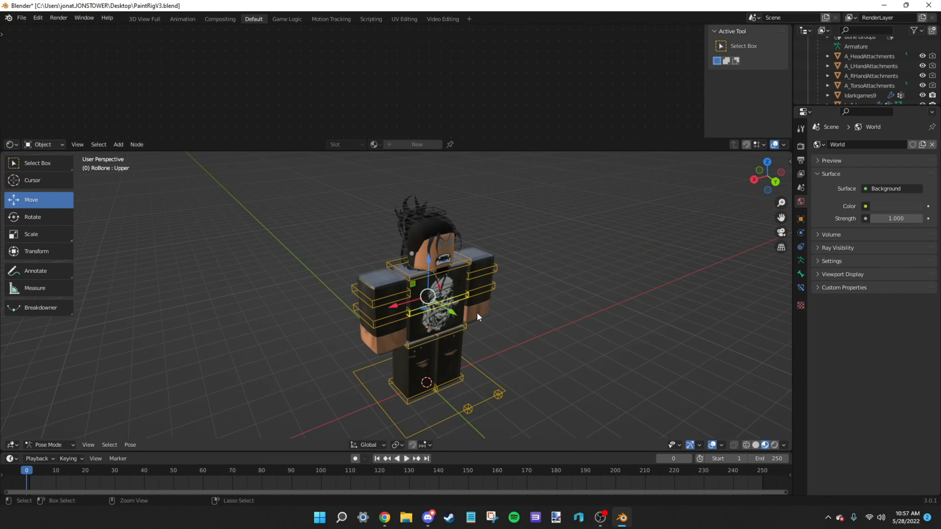
pyautogui.hotkey('ctrl', 'shift', 'z')
pyautogui.hotkey('ctrl', 'shift', 'z')
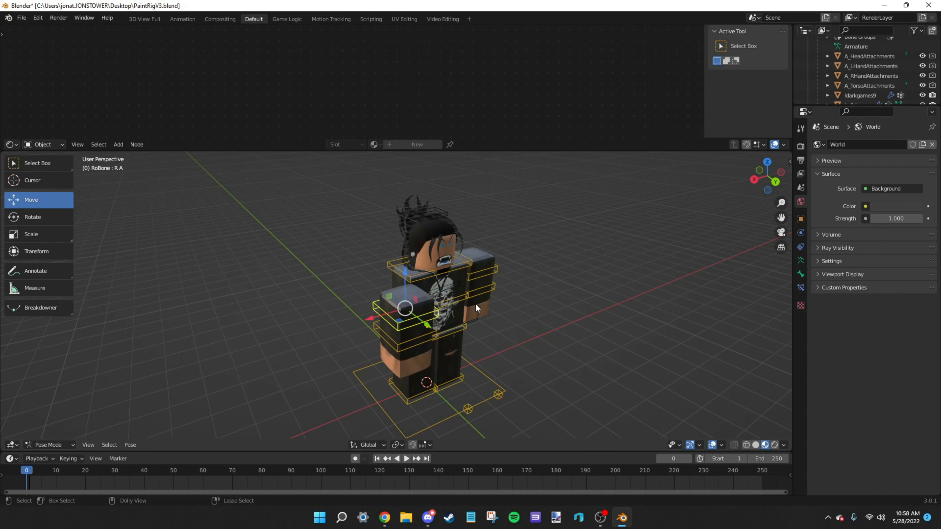
pyautogui.hotkey('ctrl', 'z')
pyautogui.hotkey('ctrl', 'z')
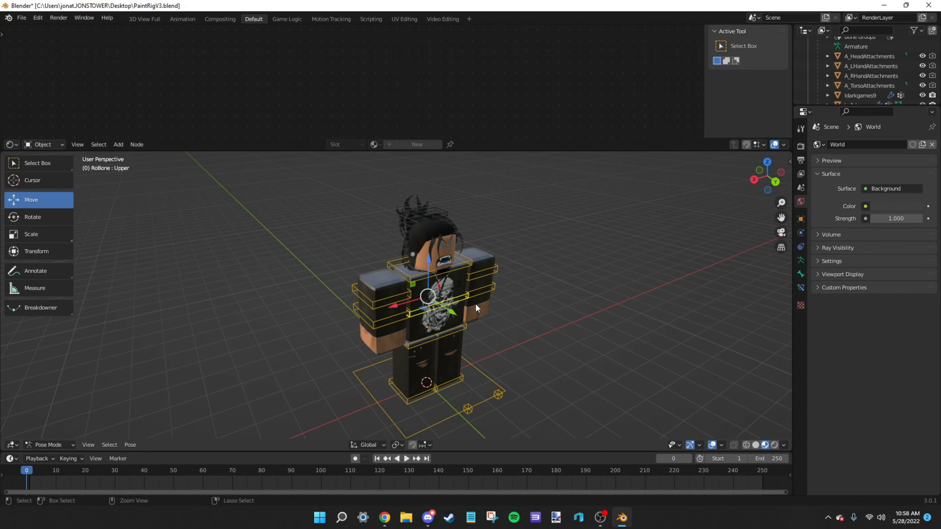
# Step: Try lowering the Lower bone along the Z axis to bend the legs, and bring the body back to standing
pyautogui.moveTo(482, 318); pyautogui.dragTo(515, 261, button='middle')
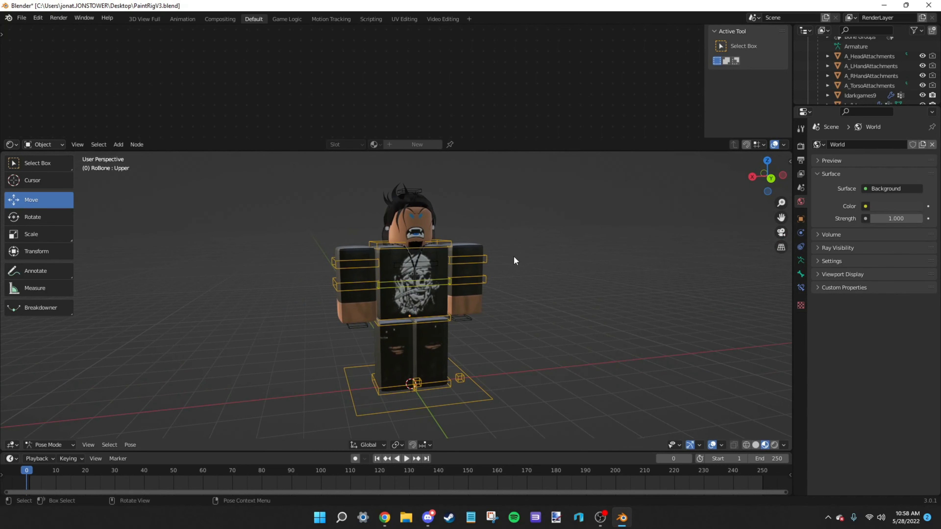
pyautogui.click(425, 321)
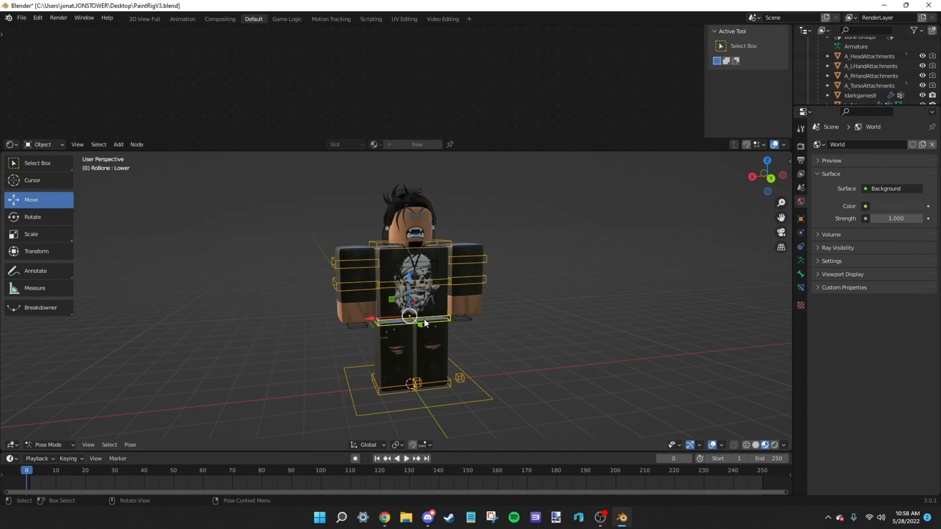
pyautogui.moveTo(408, 281); pyautogui.dragTo(421, 328)
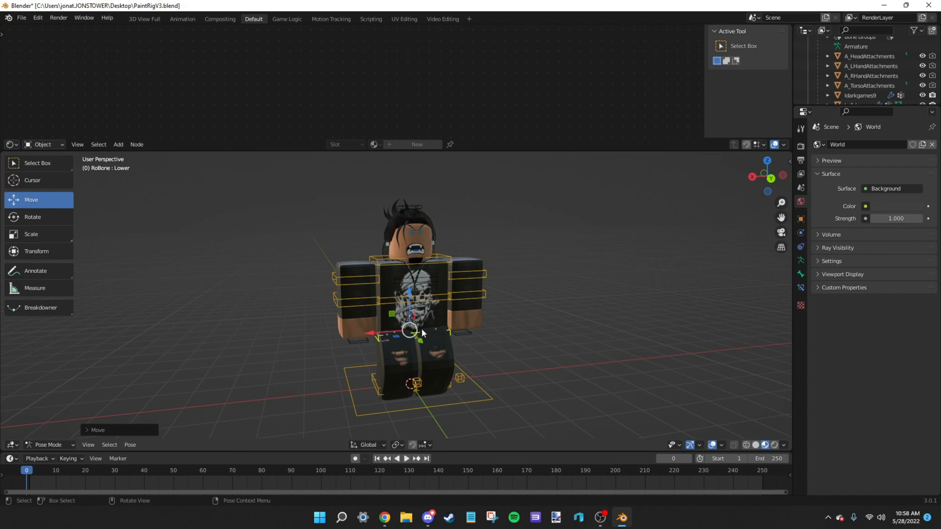
pyautogui.moveTo(410, 297)
pyautogui.mouseDown()
pyautogui.moveTo(410, 278)
pyautogui.moveTo(411, 301)
pyautogui.moveTo(411, 279)
pyautogui.moveTo(408, 293)
pyautogui.mouseUp()
pyautogui.hotkey('ctrl', 'z')
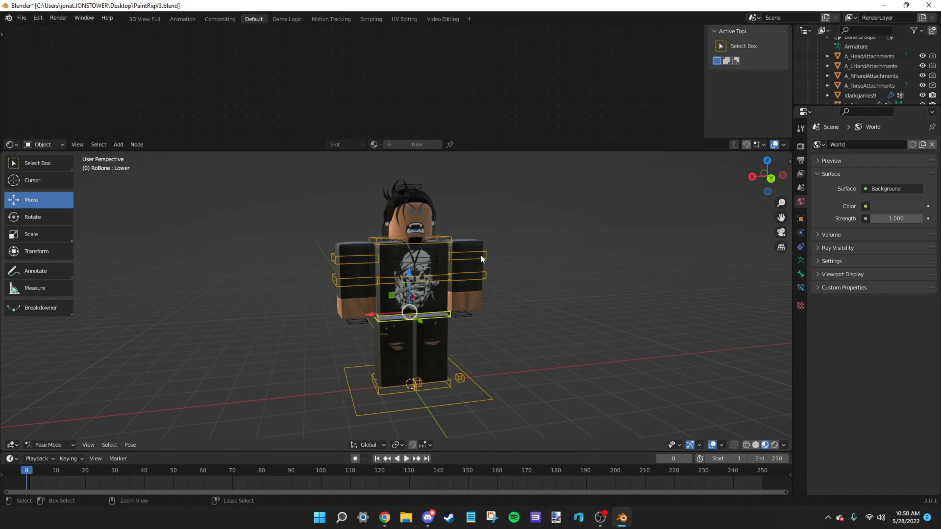
# Step: Rotate the character's left arm bone at the elbow to bend the forearm forward
pyautogui.moveTo(543, 296); pyautogui.dragTo(502, 292, button='middle')
pyautogui.click(440, 273)
pyautogui.click(62, 219)
pyautogui.moveTo(394, 238); pyautogui.dragTo(411, 255)
pyautogui.click(398, 290)
pyautogui.moveTo(411, 255); pyautogui.dragTo(518, 275, button='middle')
pyautogui.moveTo(365, 260); pyautogui.dragTo(383, 263)
pyautogui.moveTo(474, 279); pyautogui.dragTo(449, 266, button='middle')
# Step: Rotate the Head bone to turn and tilt the character's head, and deselect it
pyautogui.click(422, 255)
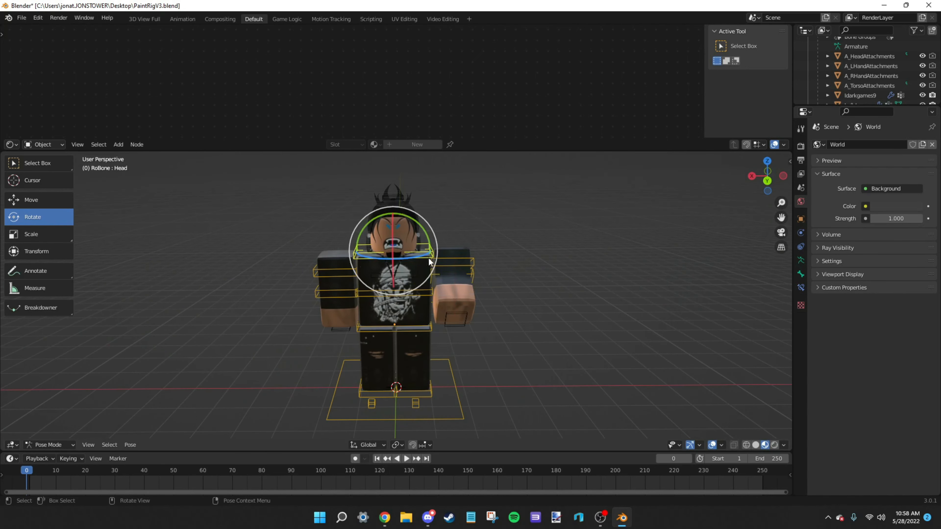
pyautogui.moveTo(419, 256); pyautogui.dragTo(447, 223)
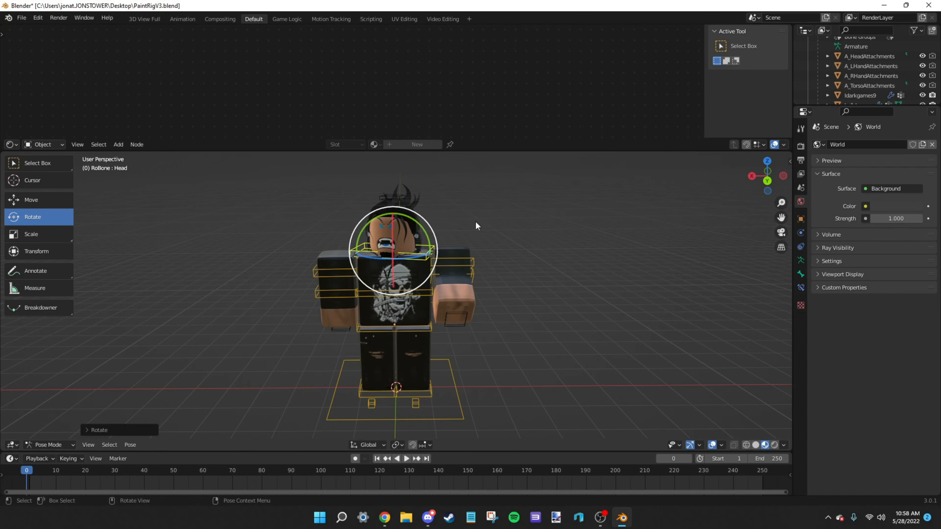
pyautogui.moveTo(448, 243); pyautogui.dragTo(388, 200, button='middle')
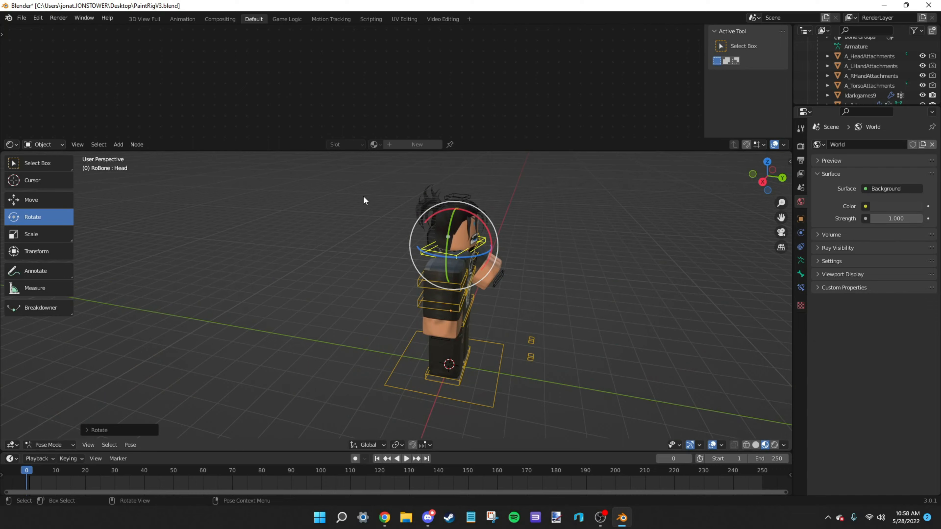
pyautogui.moveTo(567, 263); pyautogui.dragTo(414, 219, button='middle')
pyautogui.moveTo(495, 275); pyautogui.dragTo(460, 247, button='middle')
pyautogui.moveTo(446, 247)
pyautogui.mouseDown()
pyautogui.moveTo(447, 259)
pyautogui.moveTo(444, 234)
pyautogui.mouseUp()
pyautogui.click(594, 232)
# Step: Rotate the R A and R E bones to lift the right arm and bend its forearm upward
pyautogui.click(361, 283)
pyautogui.moveTo(365, 284); pyautogui.dragTo(459, 259, button='middle')
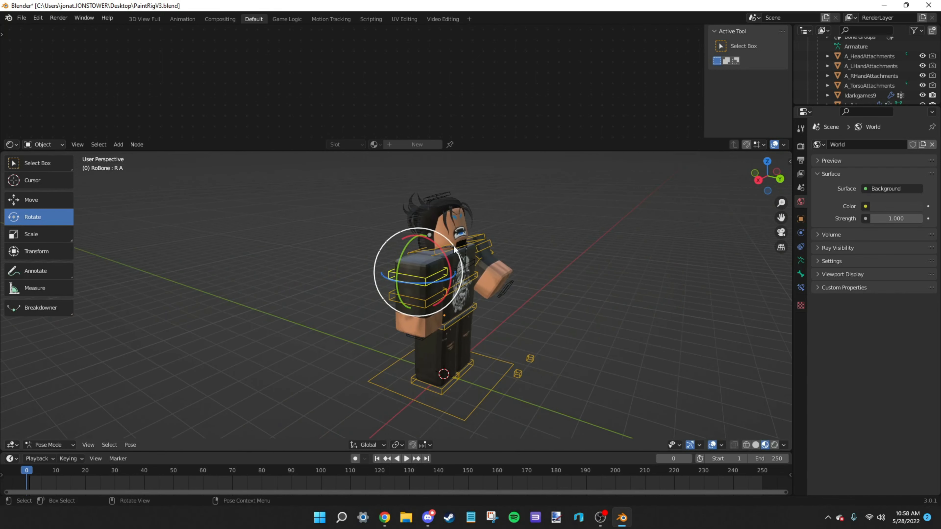
pyautogui.moveTo(442, 252); pyautogui.dragTo(405, 261)
pyautogui.moveTo(548, 284); pyautogui.dragTo(577, 281, button='middle')
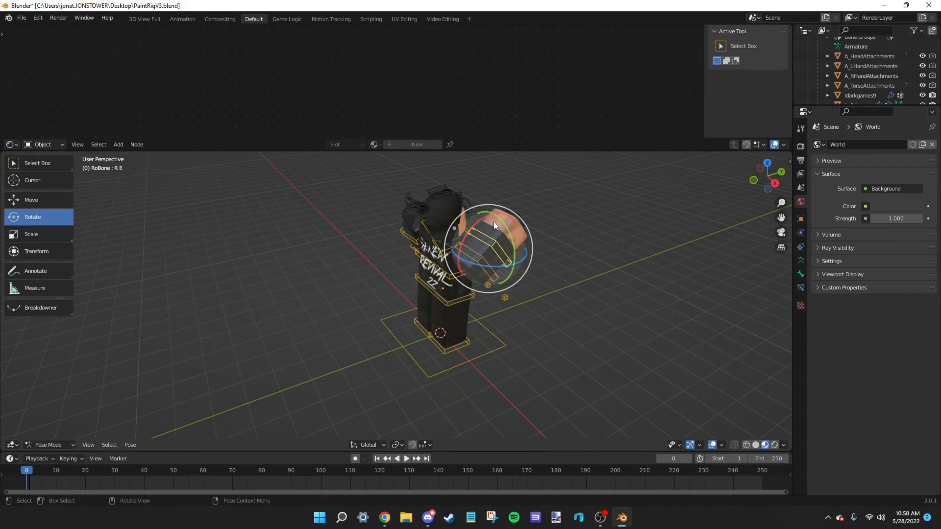
pyautogui.moveTo(496, 217); pyautogui.dragTo(534, 237)
pyautogui.moveTo(534, 237); pyautogui.dragTo(489, 251, button='middle')
pyautogui.click(457, 316)
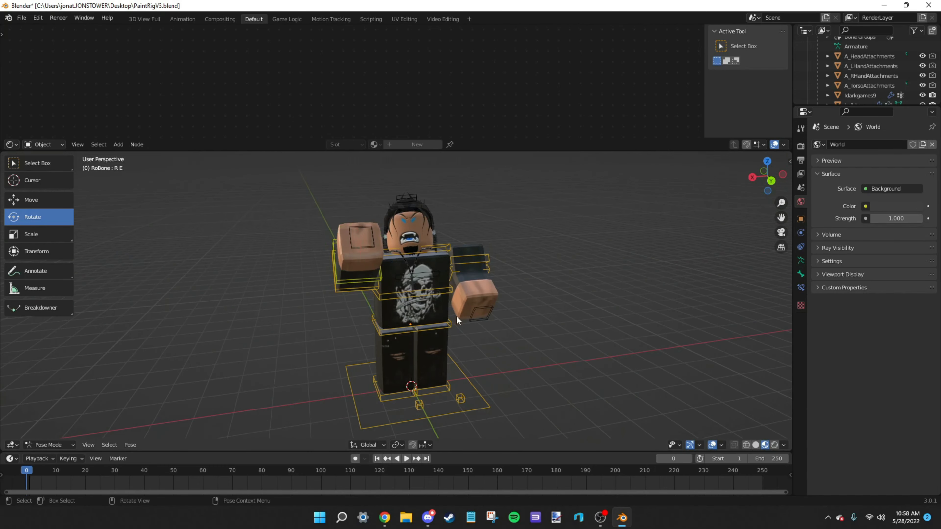
pyautogui.click(442, 387)
pyautogui.click(593, 282)
pyautogui.moveTo(545, 300)
pyautogui.mouseDown(button='middle')
pyautogui.moveTo(579, 289)
pyautogui.moveTo(557, 296)
pyautogui.mouseUp(button='middle')
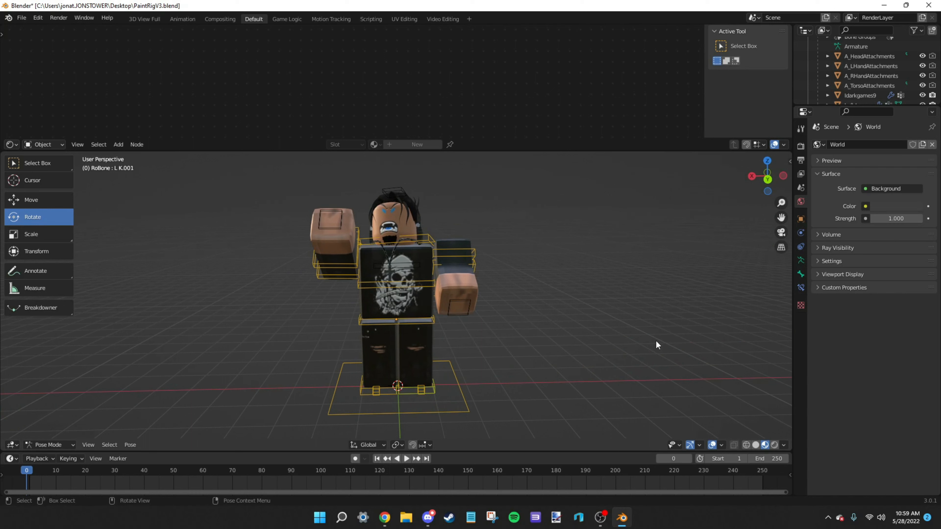
# Step: Switch to Chrome and open the HDRIs page on the Poly Haven site
pyautogui.click(384, 518)
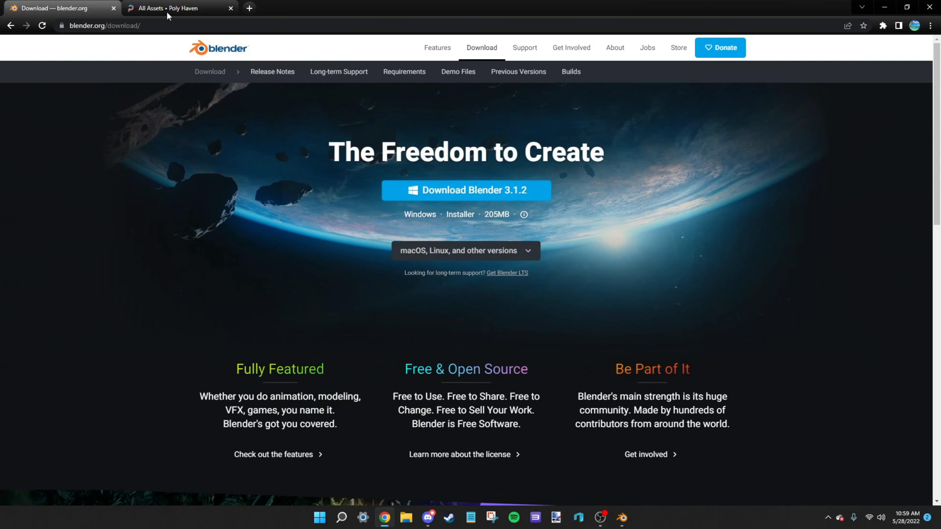
pyautogui.click(169, 6)
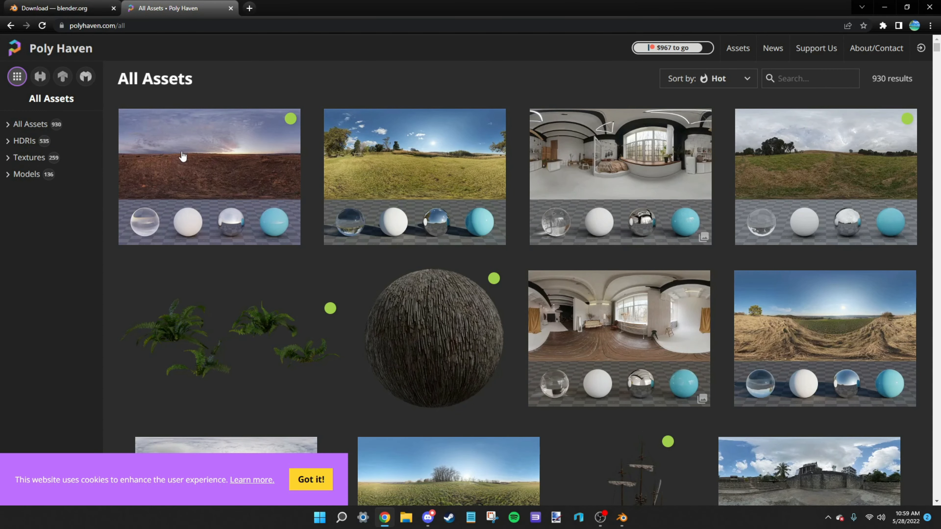
pyautogui.moveTo(738, 47)
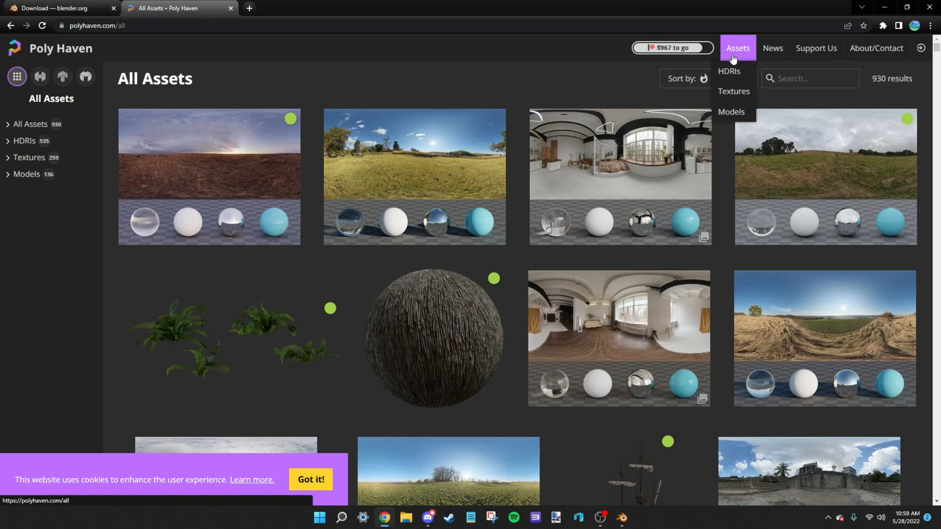
pyautogui.click(728, 71)
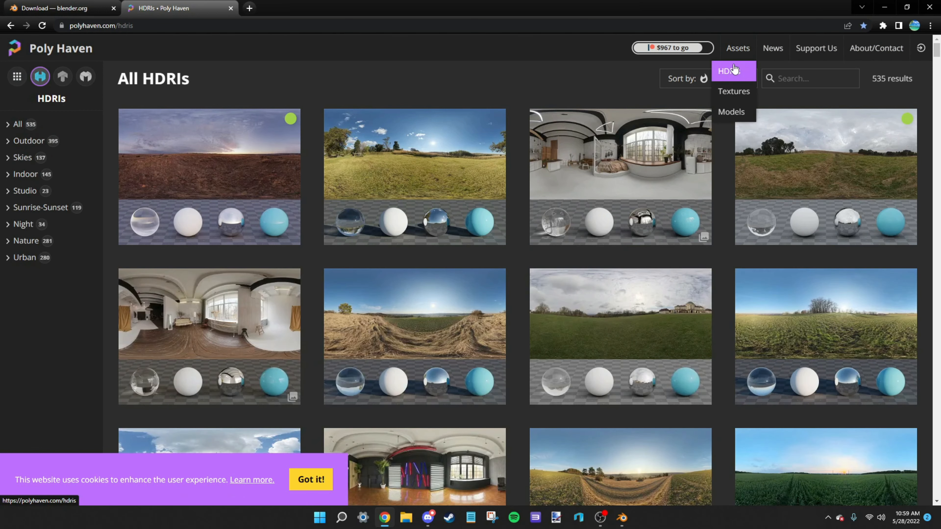
# Step: Browse the HDRI collection and open the Belfast Farmhouse HDRI
pyautogui.scroll(-3, 478, 234)
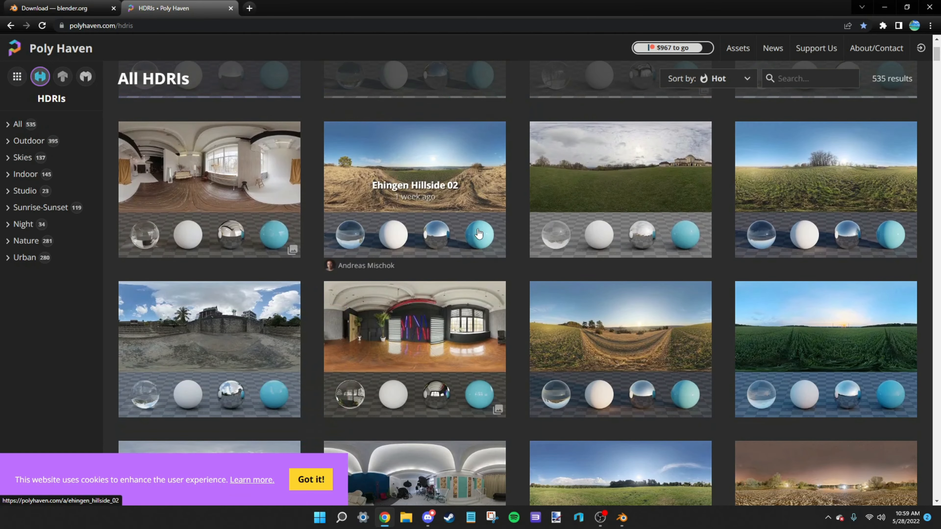
pyautogui.scroll(-3, 779, 227)
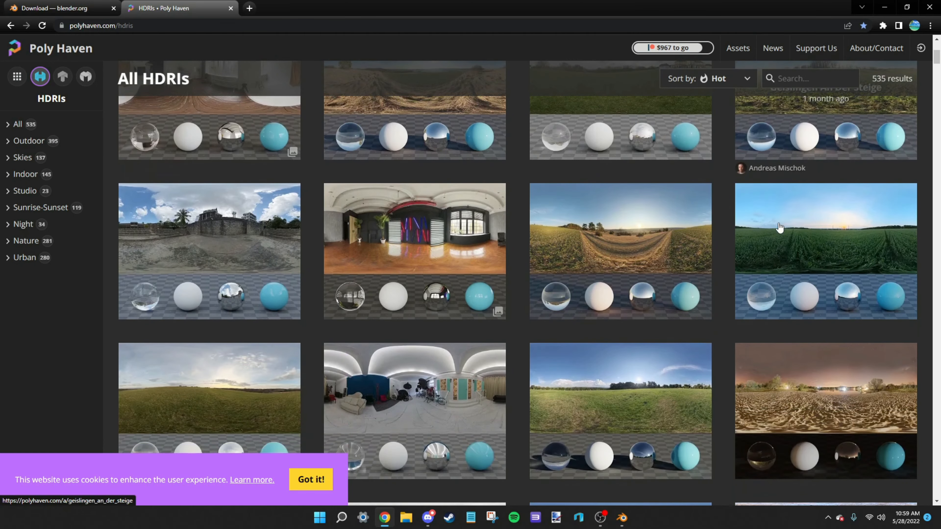
pyautogui.scroll(-7, 780, 227)
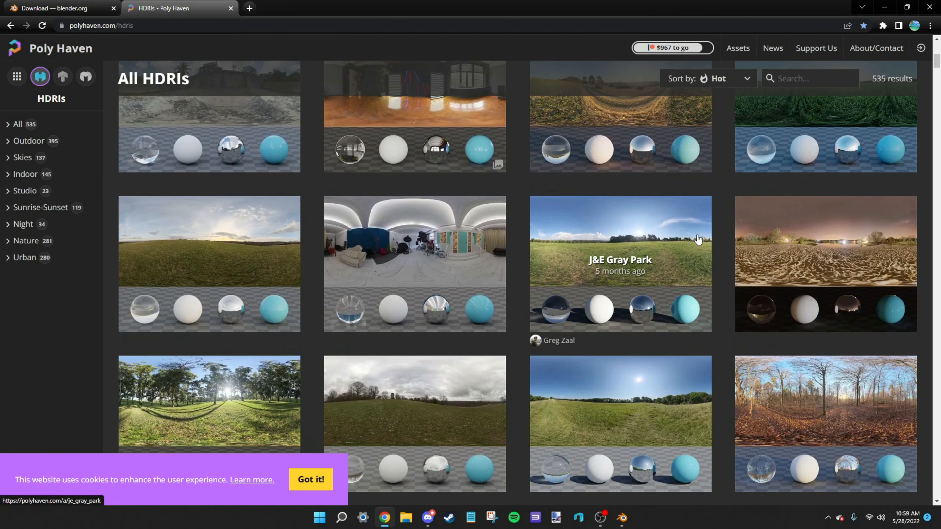
pyautogui.scroll(-4, 515, 269)
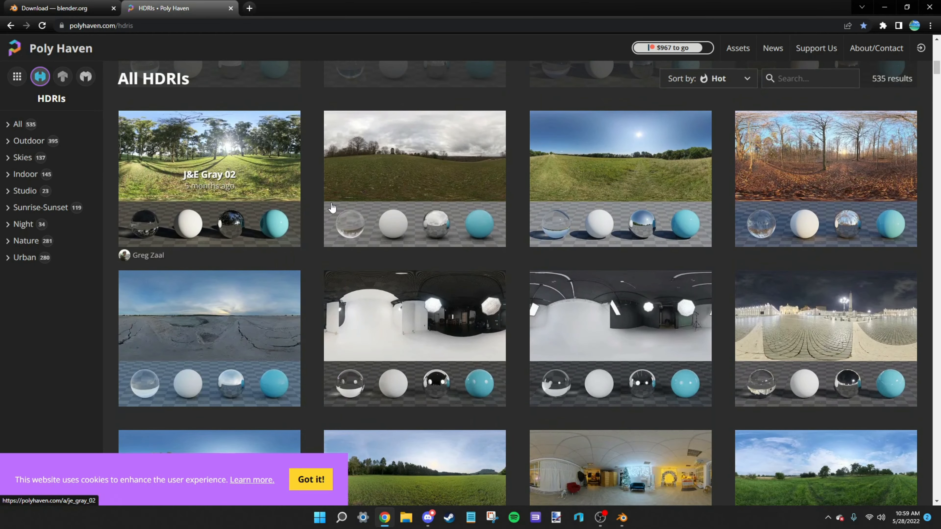
pyautogui.scroll(9, 238, 157)
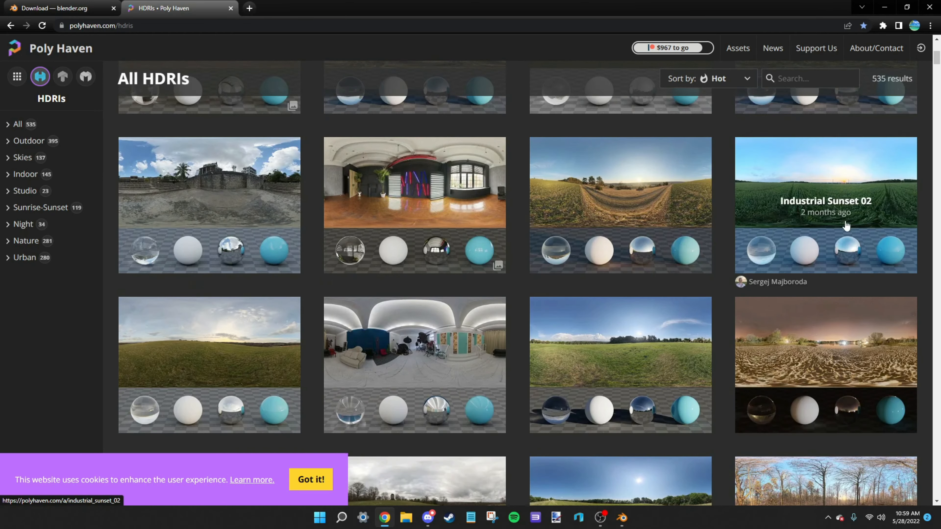
pyautogui.scroll(5, 735, 231)
pyautogui.scroll(3, 315, 230)
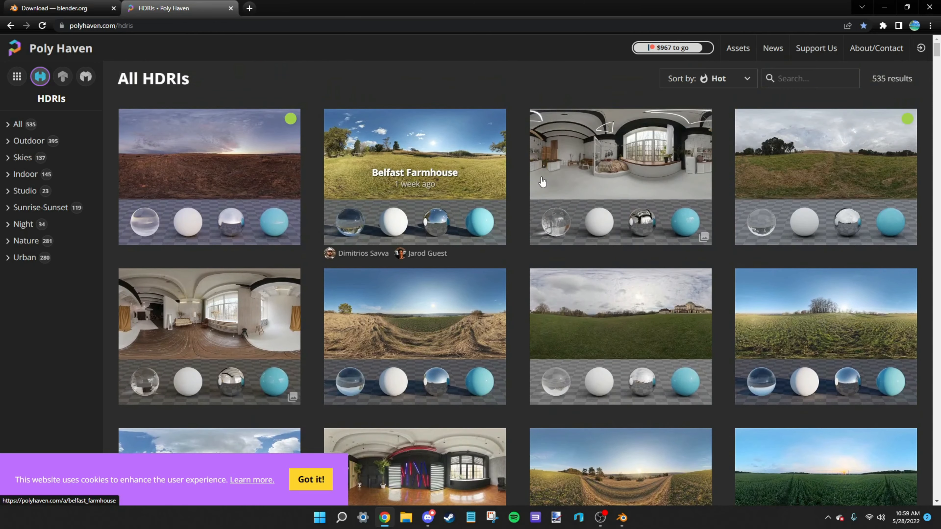
pyautogui.click(427, 170)
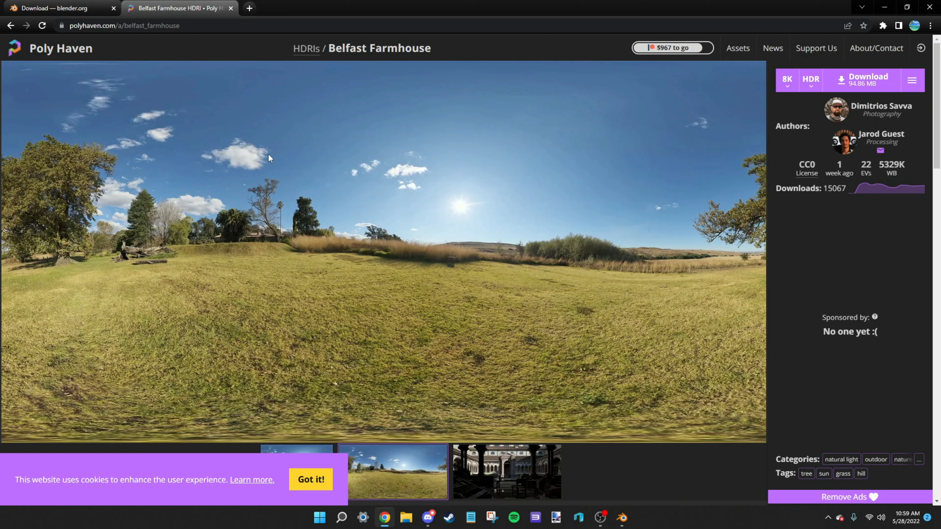
# Step: Download the Belfast Farmhouse HDRI at 8K resolution in HDR format
pyautogui.click(805, 86)
pyautogui.click(809, 103)
pyautogui.click(787, 80)
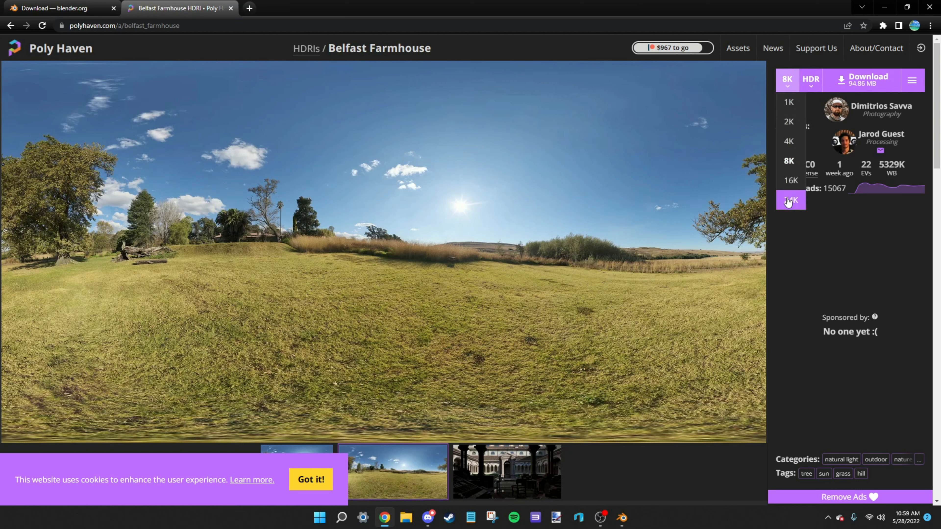
pyautogui.click(799, 166)
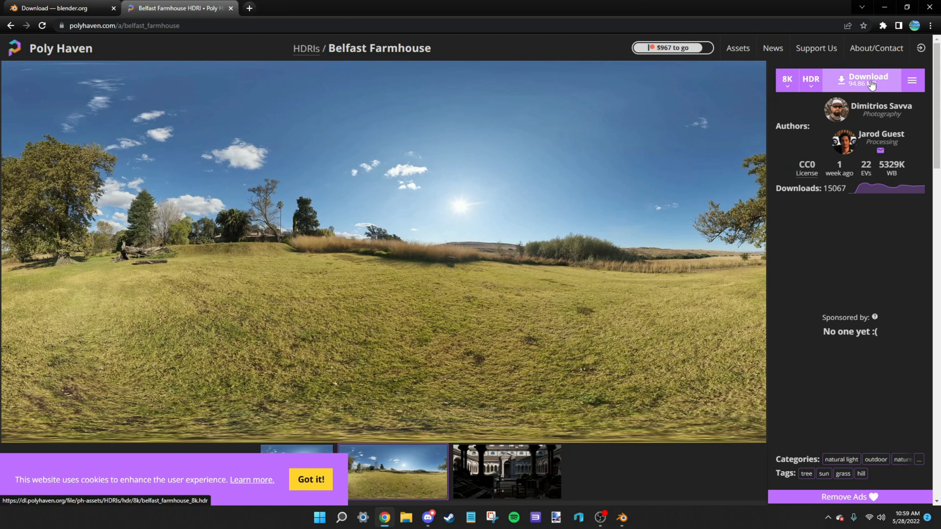
pyautogui.click(883, 85)
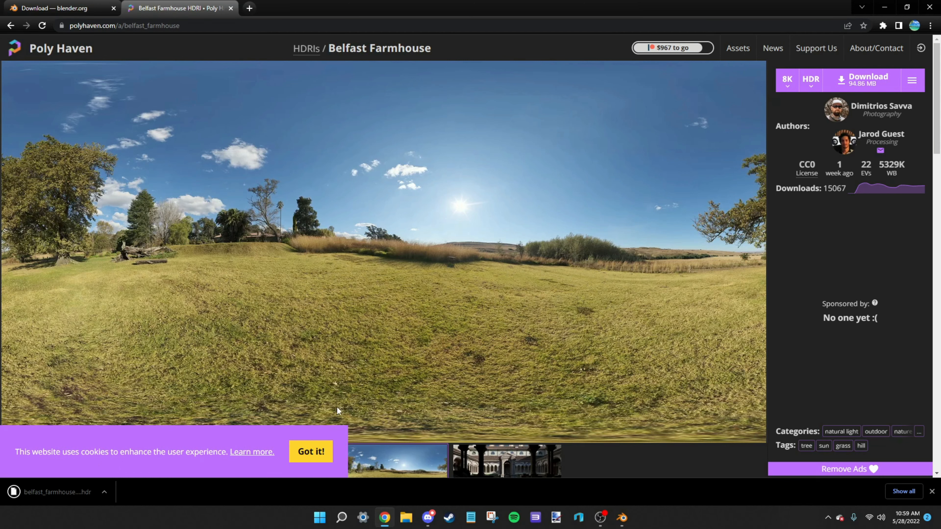
# Step: Return to Blender and set the World surface colour to an Environment Texture
pyautogui.click(890, 6)
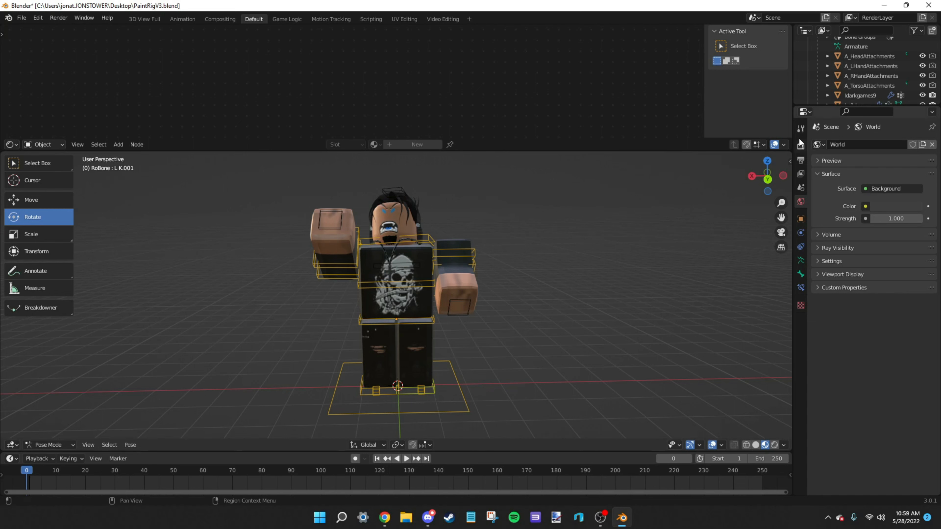
pyautogui.click(800, 146)
pyautogui.click(800, 161)
pyautogui.click(799, 174)
pyautogui.click(799, 188)
pyautogui.click(801, 200)
pyautogui.click(866, 206)
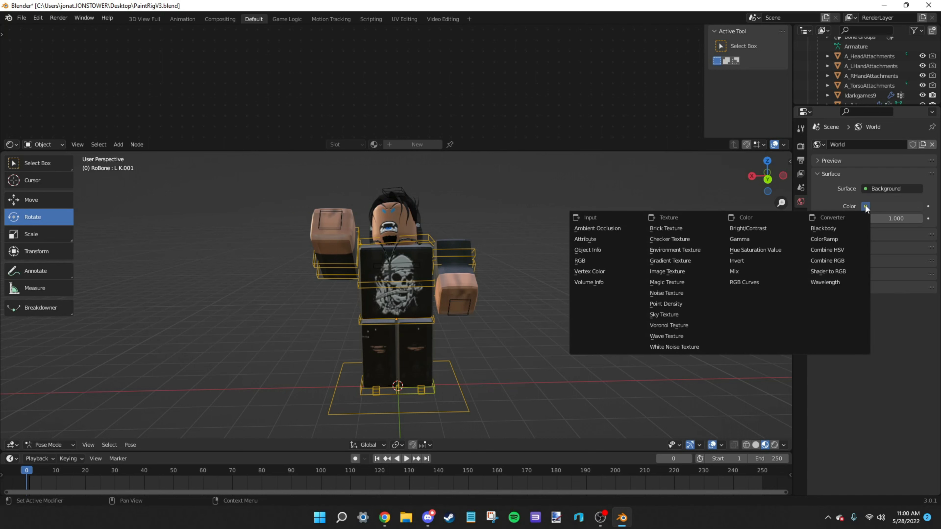
pyautogui.click(687, 251)
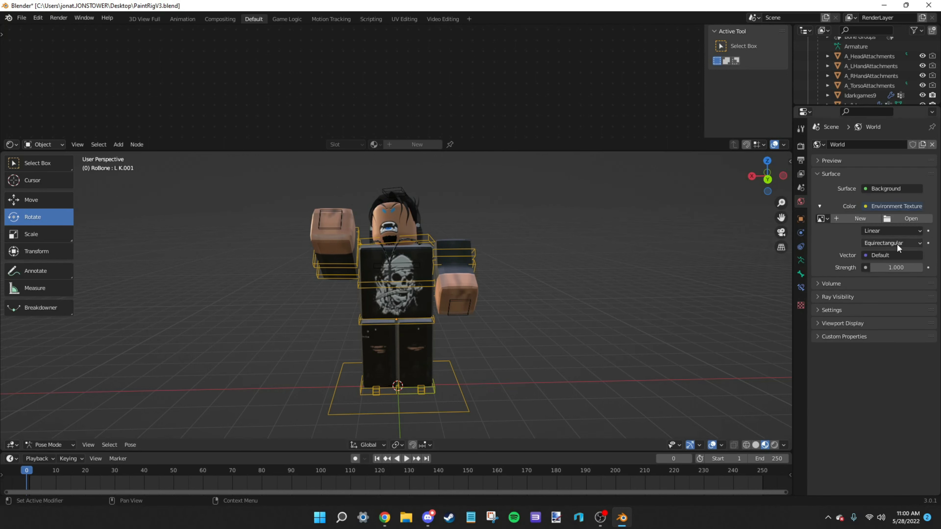
# Step: Find belfast_farmhouse_8k.hdr in the Downloads folder by filtering for "hdr" and load it as the environment image
pyautogui.click(900, 223)
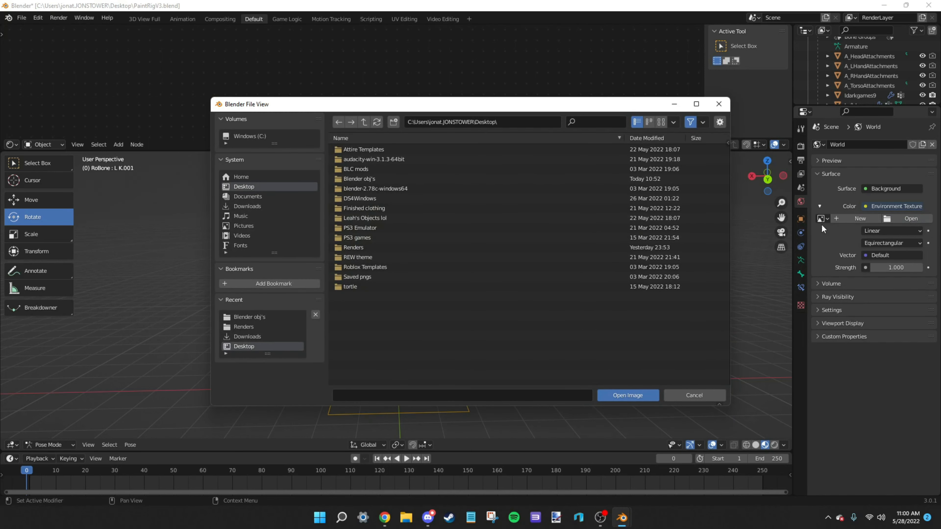
pyautogui.click(230, 205)
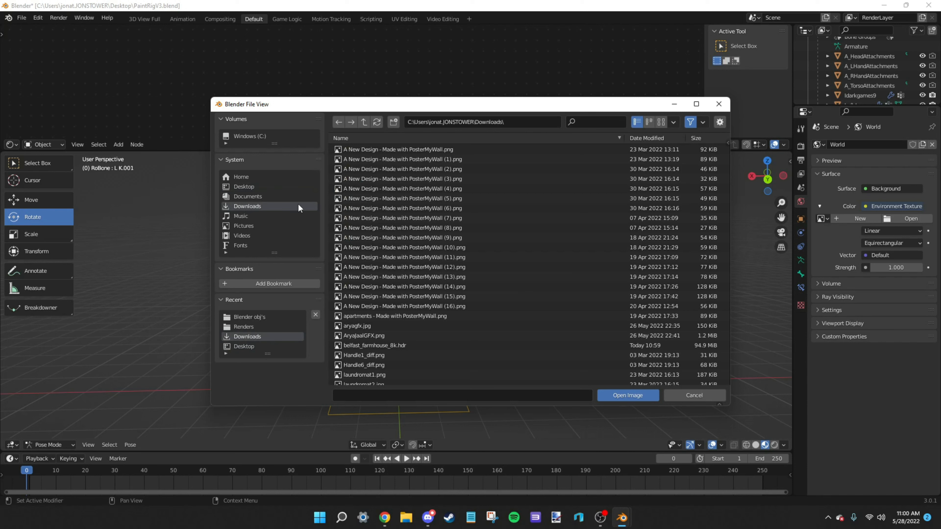
pyautogui.write('hdr')
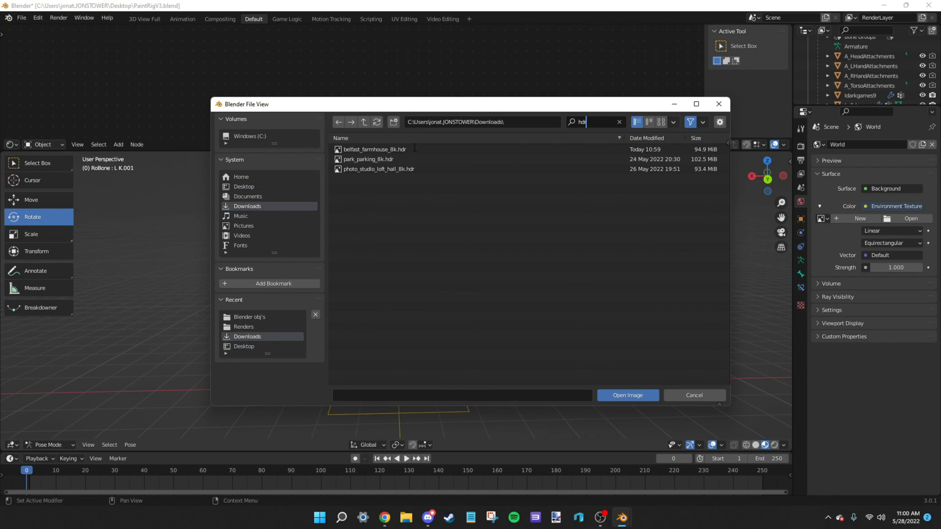
pyautogui.doubleClick(398, 149)
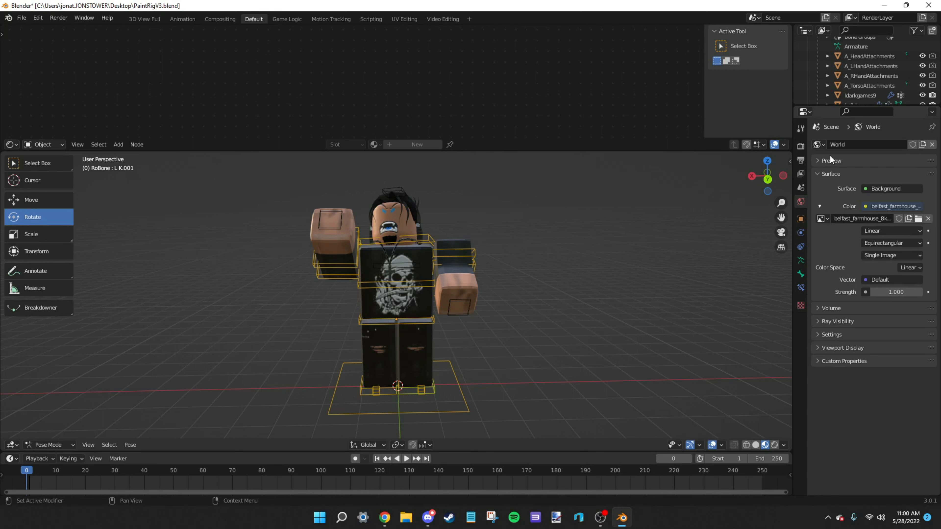
# Step: Set Cycles to render on GPU Compute with viewport denoising, and display the 3D viewport in rendered shading
pyautogui.click(802, 145)
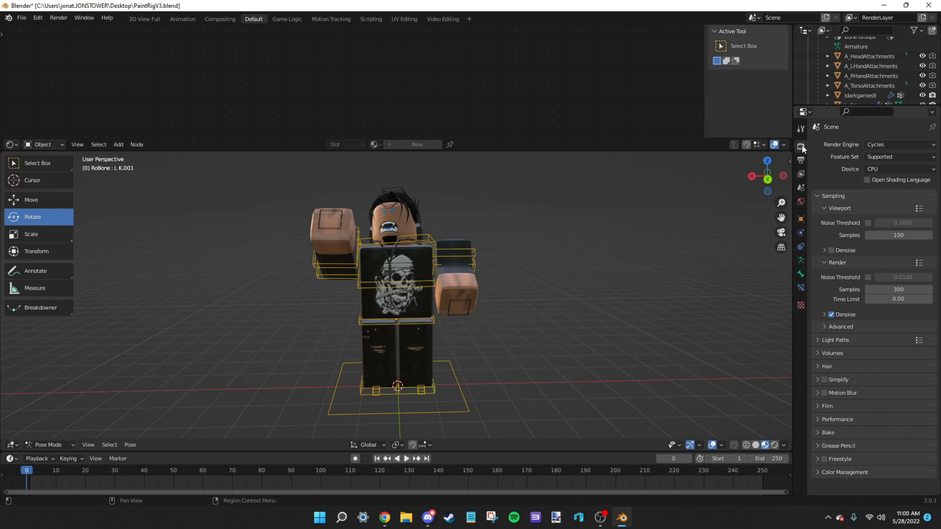
pyautogui.click(887, 147)
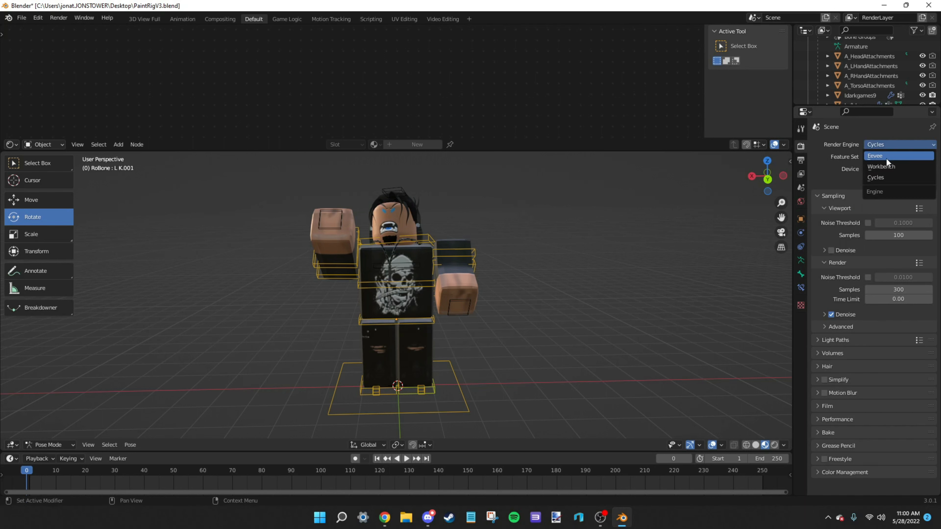
pyautogui.click(885, 177)
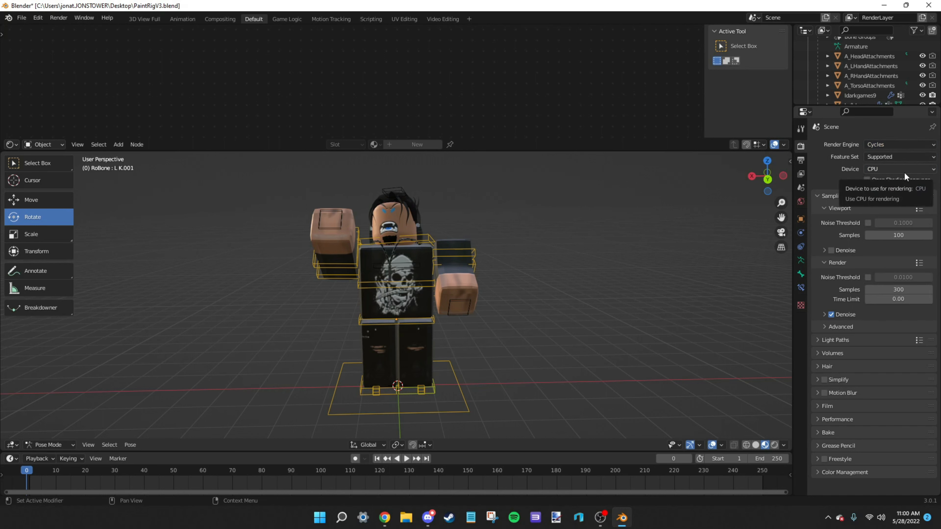
pyautogui.click(868, 169)
pyautogui.click(883, 189)
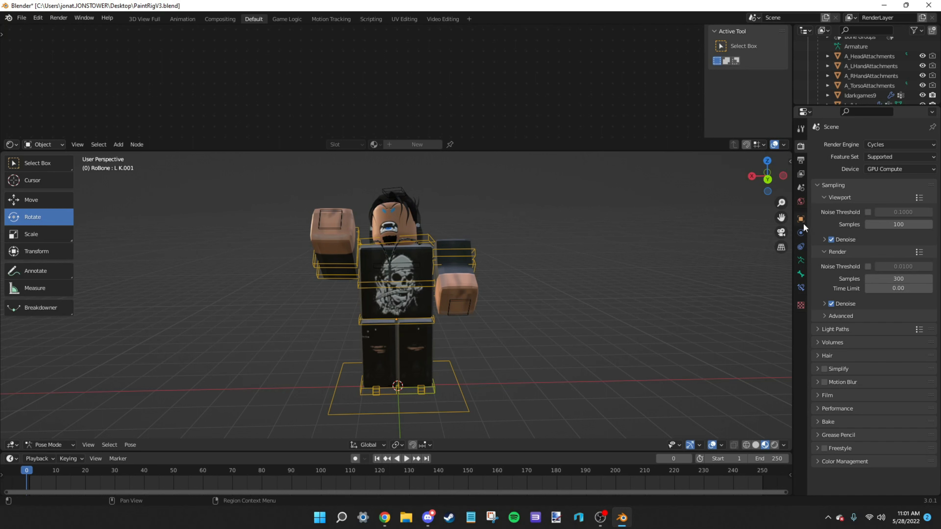
pyautogui.click(775, 446)
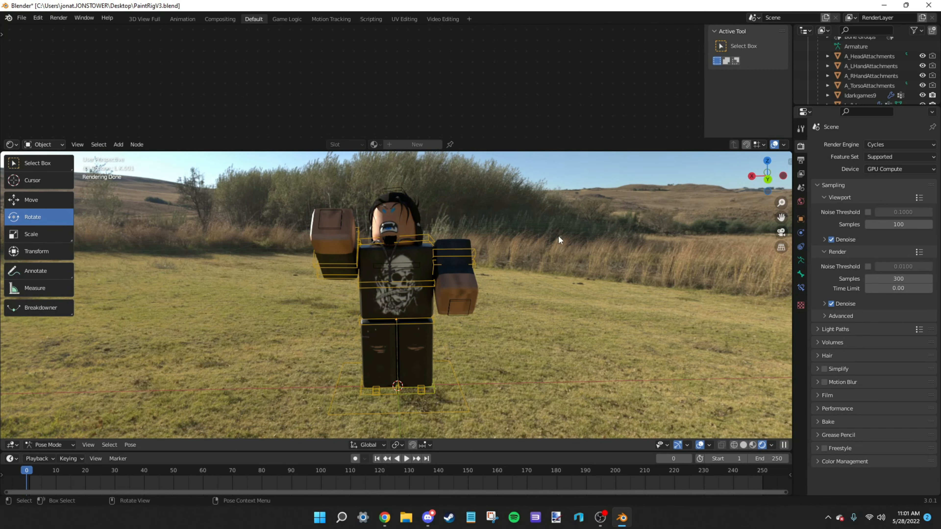
# Step: Rotate the rig's Base bone about the vertical axis to turn the whole character relative to the HDRI light
pyautogui.moveTo(553, 276); pyautogui.dragTo(391, 213, button='middle')
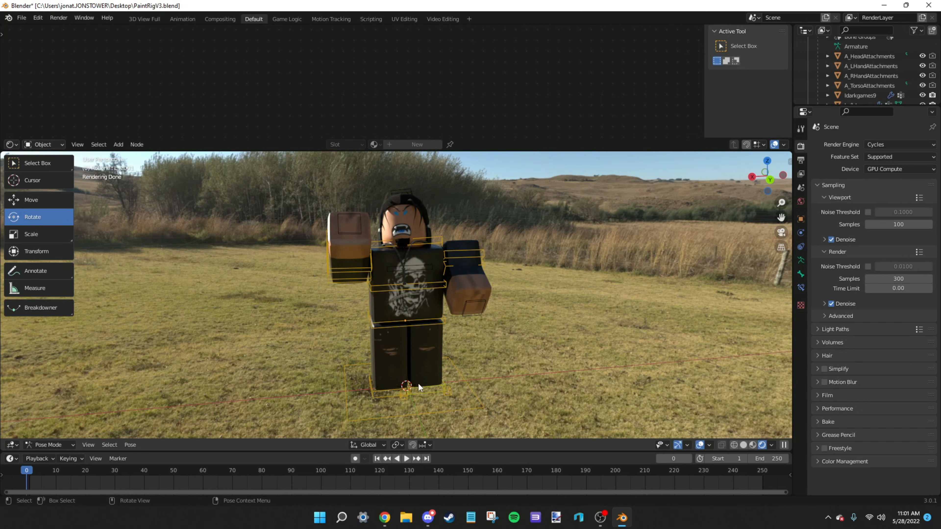
pyautogui.click(431, 413)
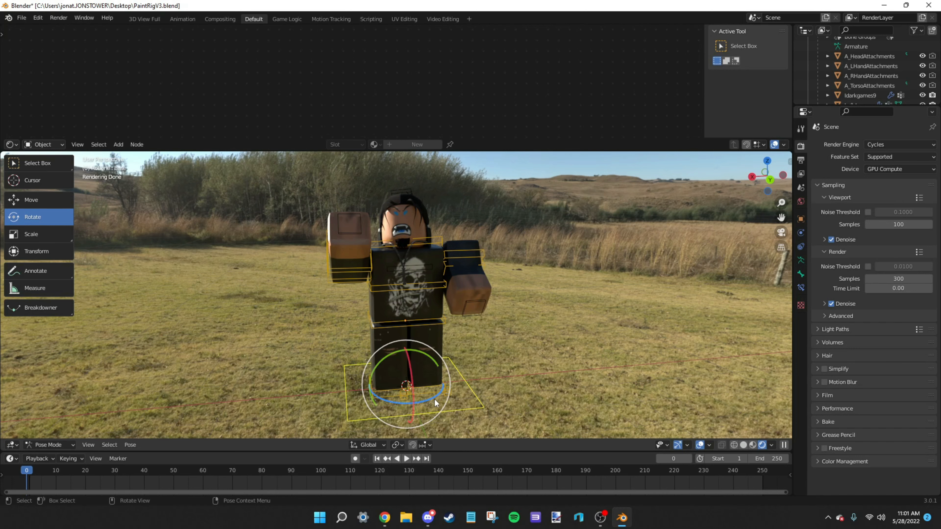
pyautogui.moveTo(437, 394); pyautogui.dragTo(422, 401)
pyautogui.moveTo(422, 402); pyautogui.dragTo(594, 374, button='middle')
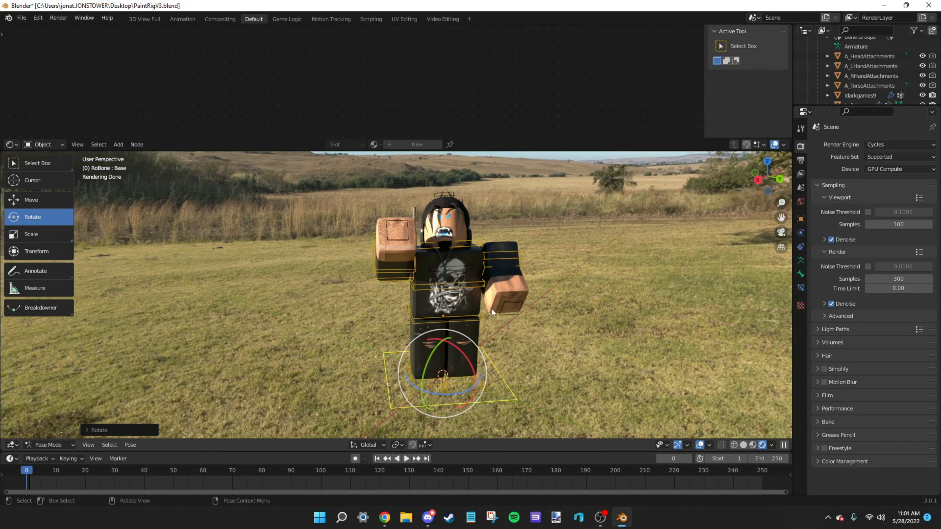
pyautogui.moveTo(462, 391); pyautogui.dragTo(493, 384)
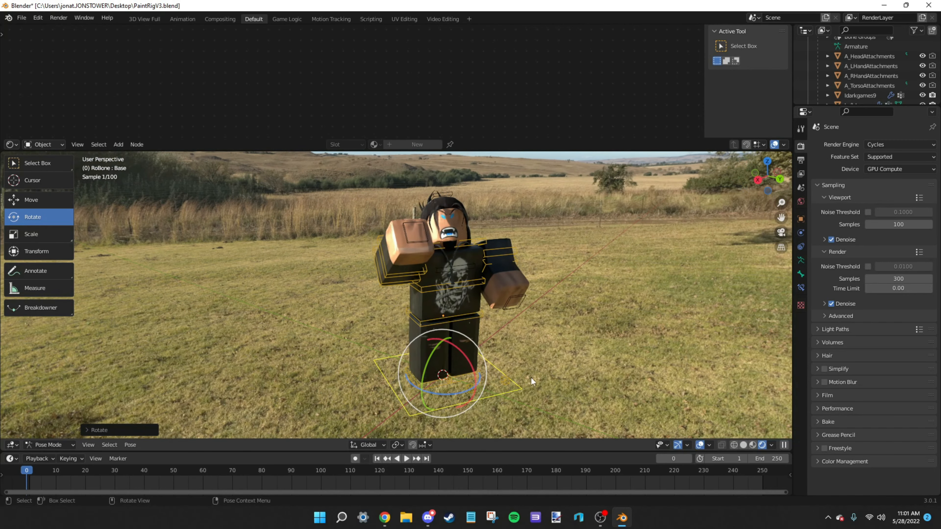
pyautogui.moveTo(587, 364); pyautogui.dragTo(603, 364, button='middle')
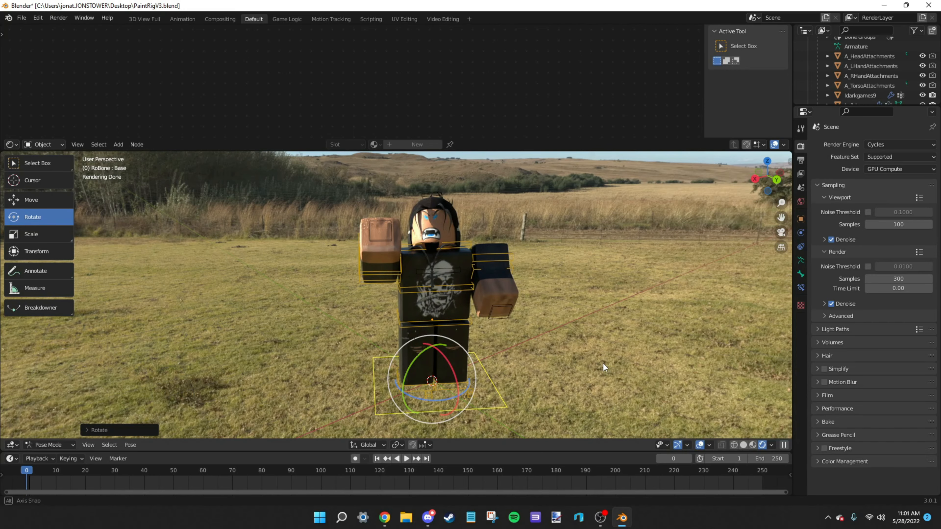
pyautogui.moveTo(601, 381); pyautogui.dragTo(616, 368, button='middle')
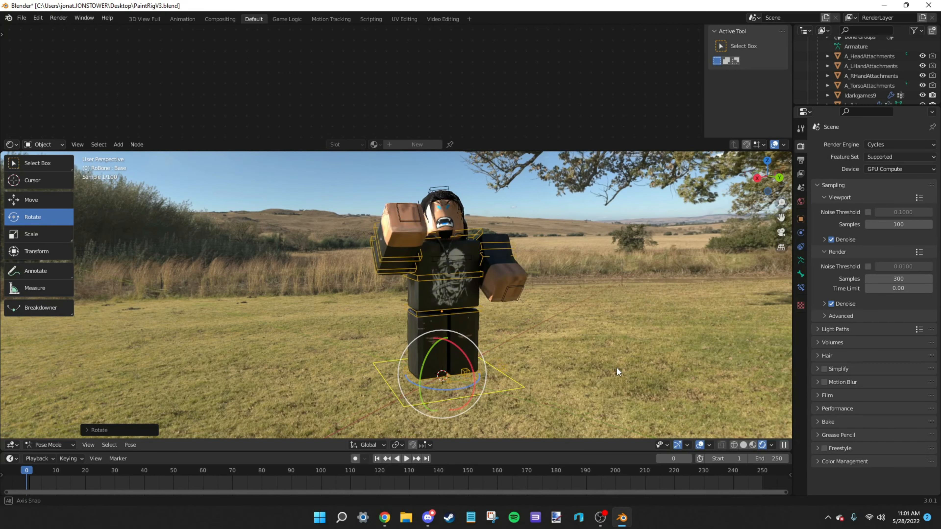
# Step: Move the Base bone along the Y axis, away from the world origin
pyautogui.hotkey('shift', 'space')
pyautogui.press('g')
pyautogui.moveTo(469, 382); pyautogui.dragTo(326, 341)
pyautogui.moveTo(283, 311); pyautogui.dragTo(296, 318, button='middle')
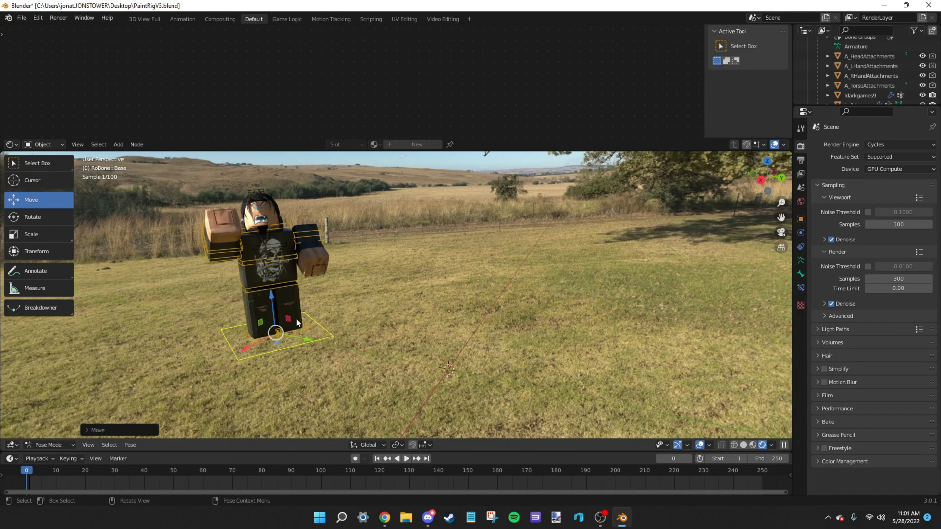
# Step: Rotate the moved Base bone about the vertical axis to readjust the direction the character faces
pyautogui.click(38, 222)
pyautogui.moveTo(282, 348); pyautogui.dragTo(316, 343)
pyautogui.moveTo(316, 343); pyautogui.dragTo(354, 319, button='middle')
pyautogui.moveTo(497, 314); pyautogui.dragTo(361, 236, button='middle')
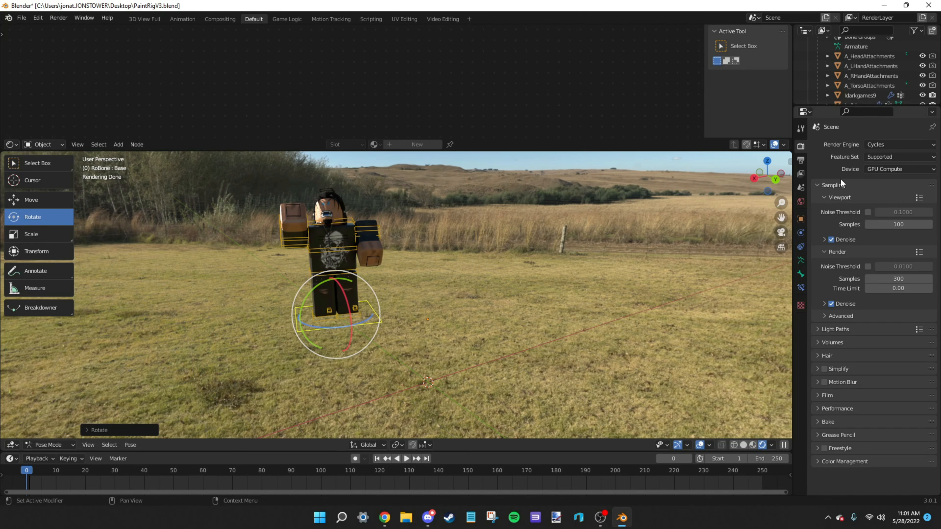
# Step: Enable the Transparent option in the Film render settings to hide the HDRI background
pyautogui.click(830, 397)
pyautogui.scroll(-5, 879, 337)
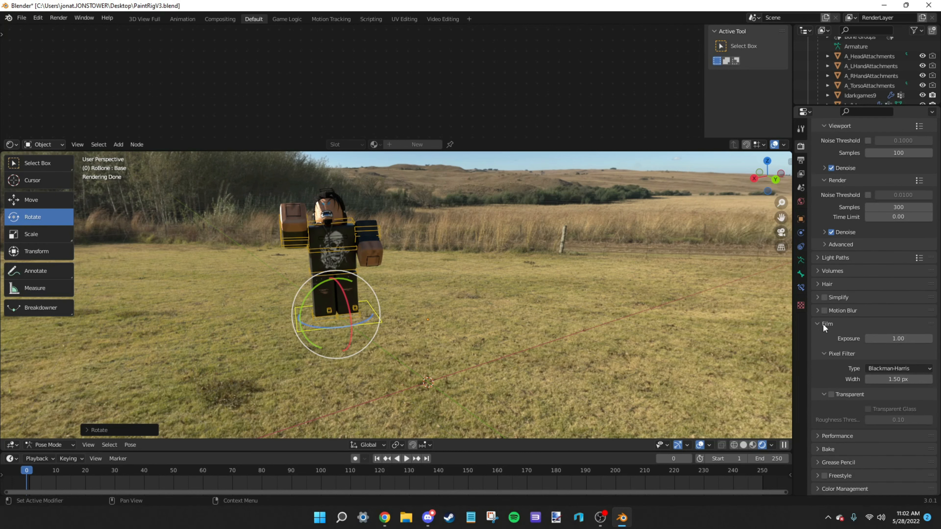
pyautogui.click(832, 395)
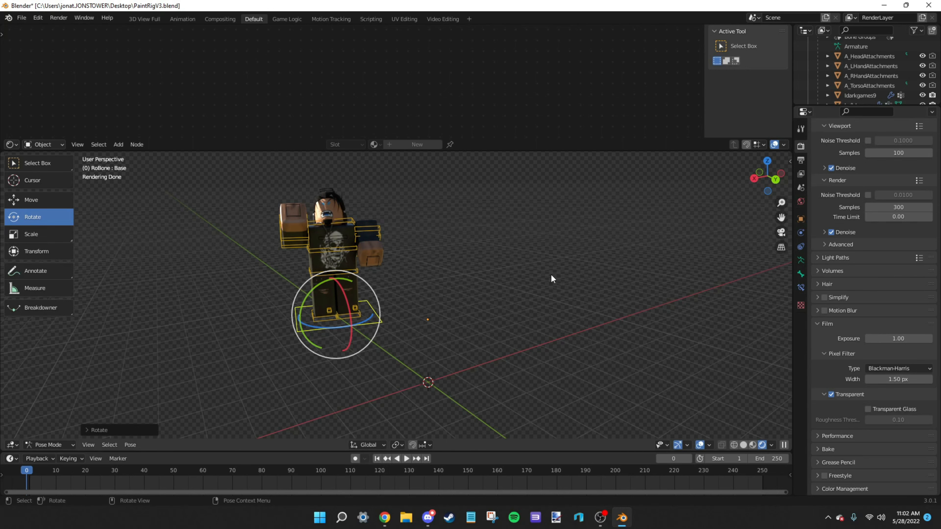
pyautogui.moveTo(461, 290); pyautogui.dragTo(431, 265, button='middle')
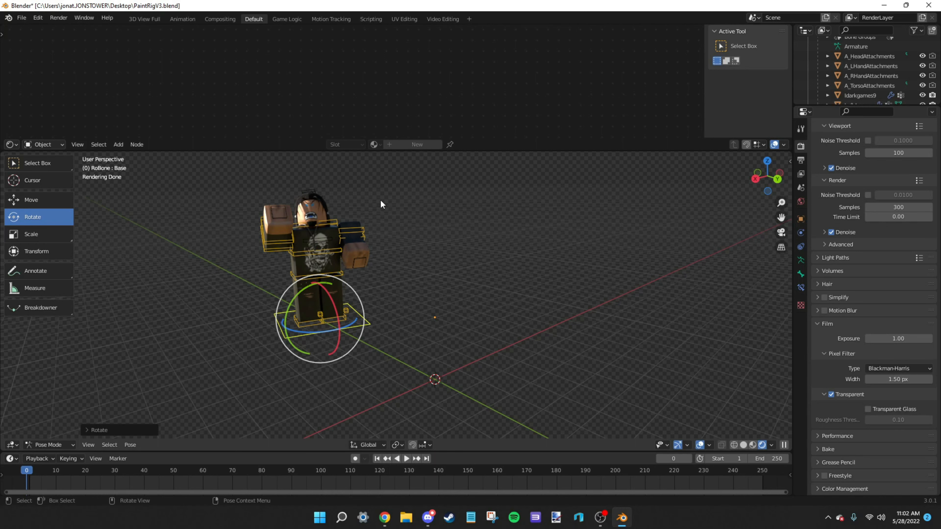
# Step: Switch from the armature's pose mode to object mode by selecting Cube.001, and add a camera to the scene
pyautogui.scroll(10, 849, 68)
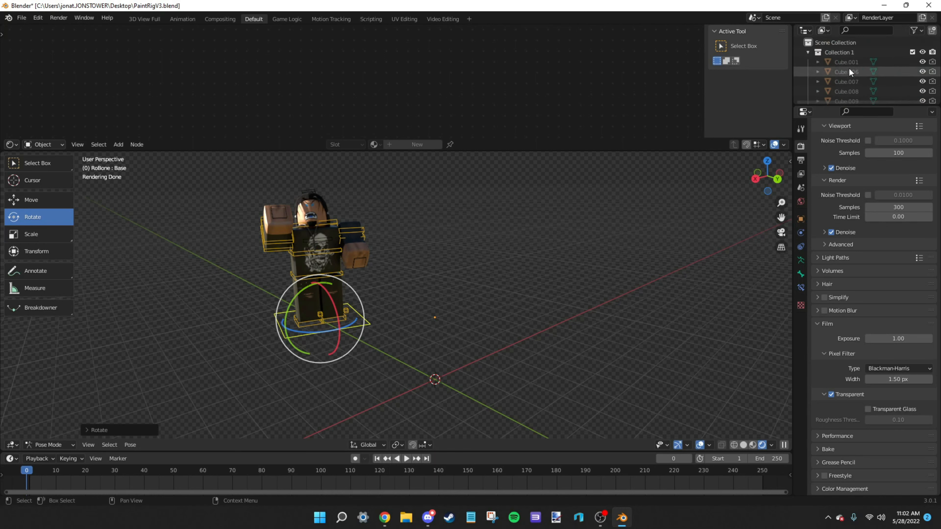
pyautogui.click(848, 62)
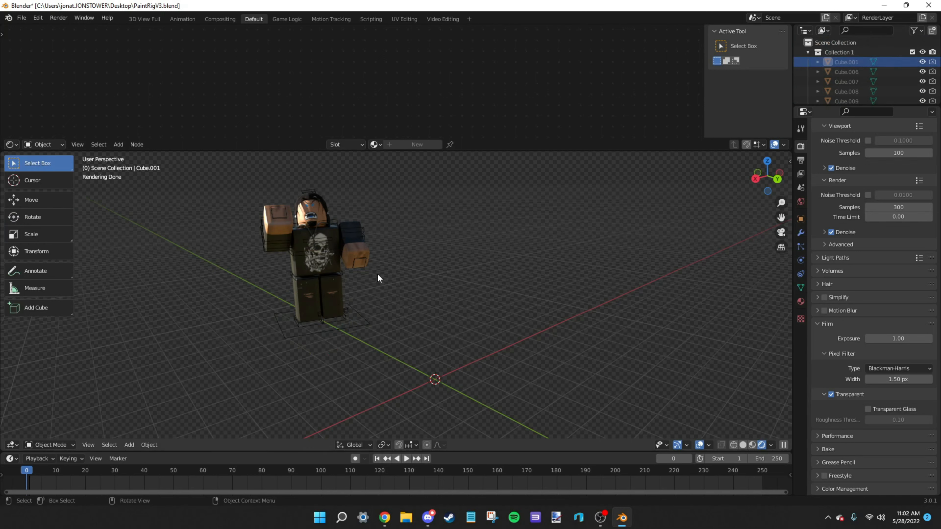
pyautogui.click(129, 446)
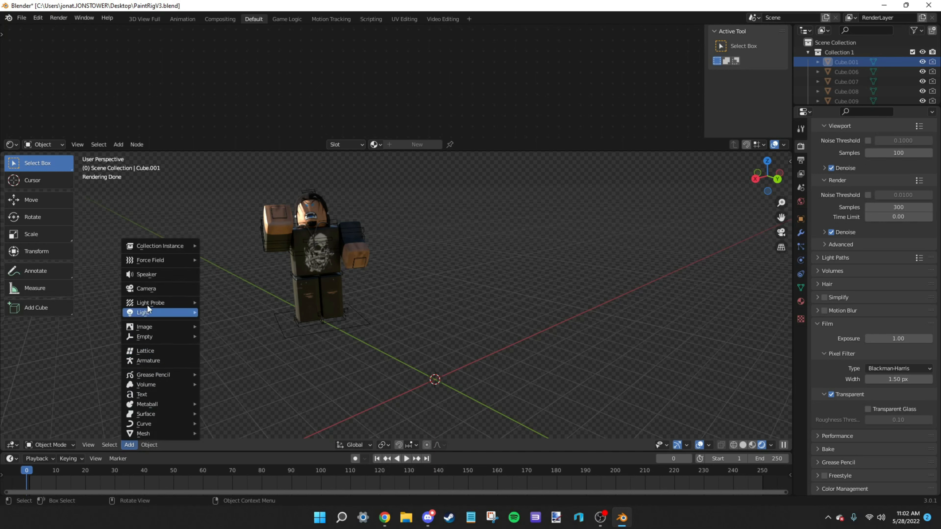
pyautogui.click(148, 290)
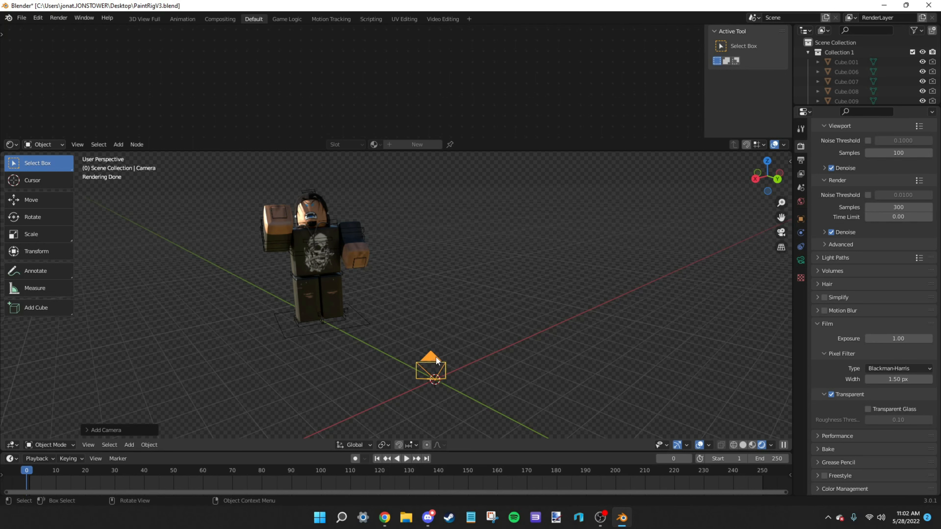
# Step: Look through the new camera and fly it backward and sideways until the full character is framed
pyautogui.press('KP_0')
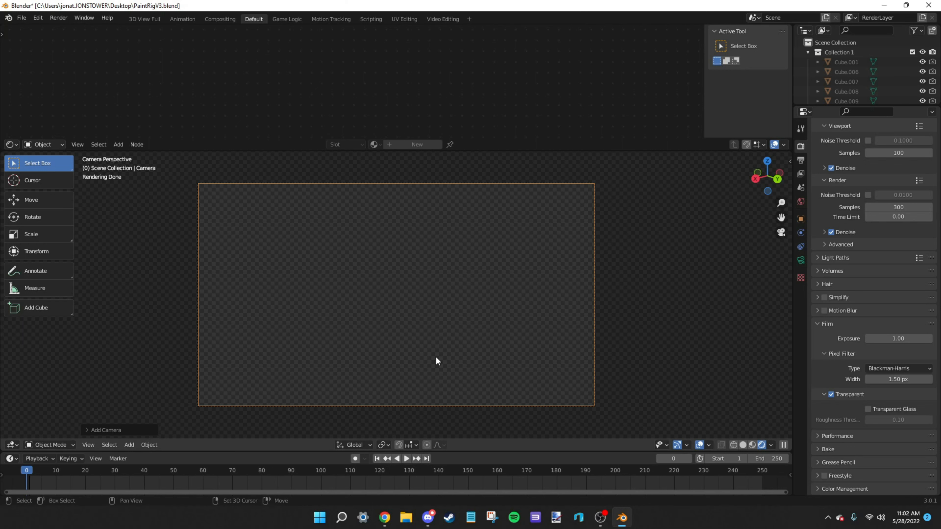
pyautogui.hotkey('shift', '`')
pyautogui.press('s')
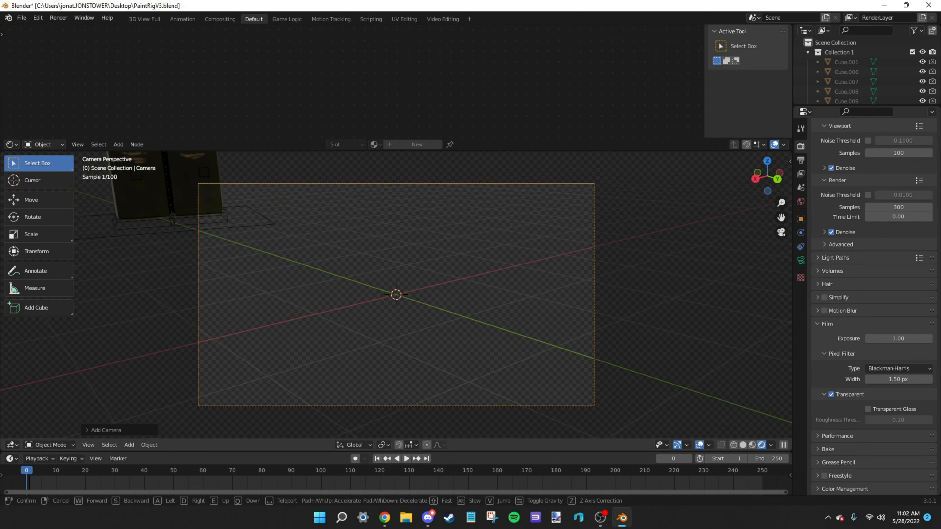
pyautogui.press('s')
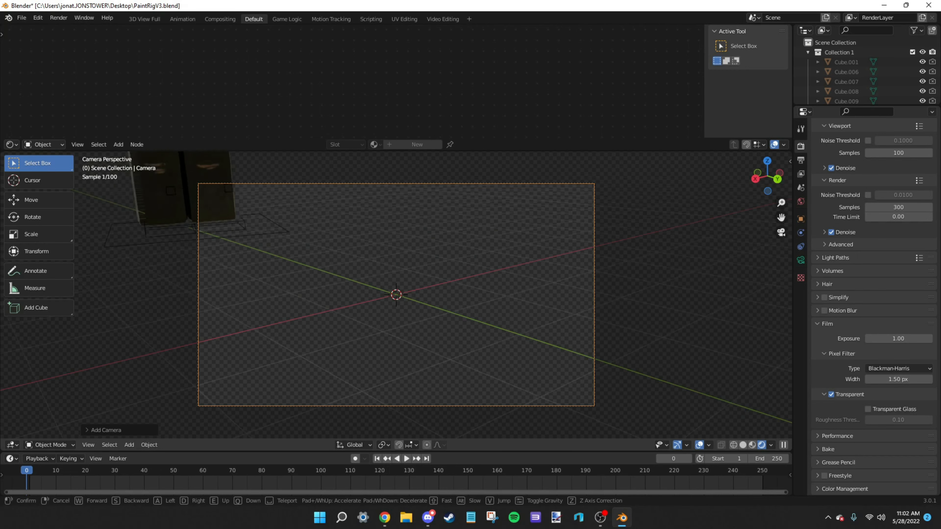
pyautogui.press('s')
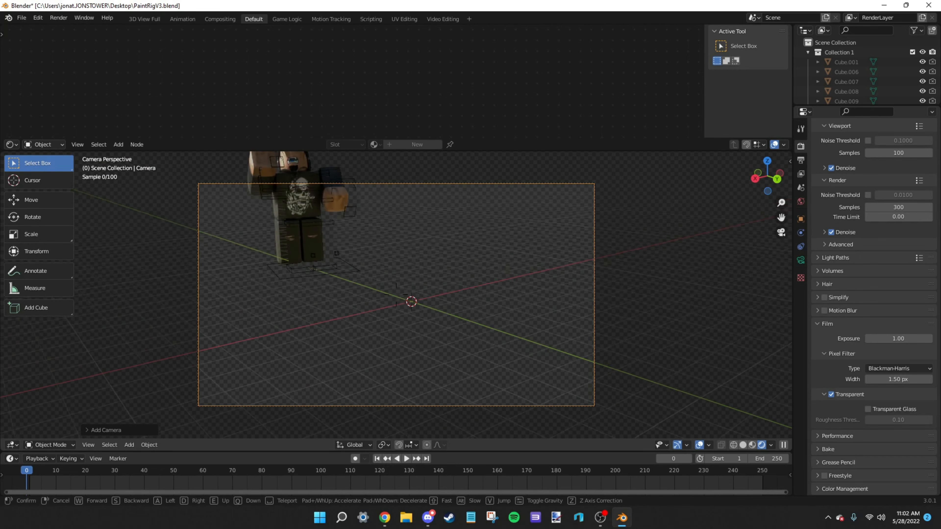
pyautogui.press('w')
pyautogui.press('w')
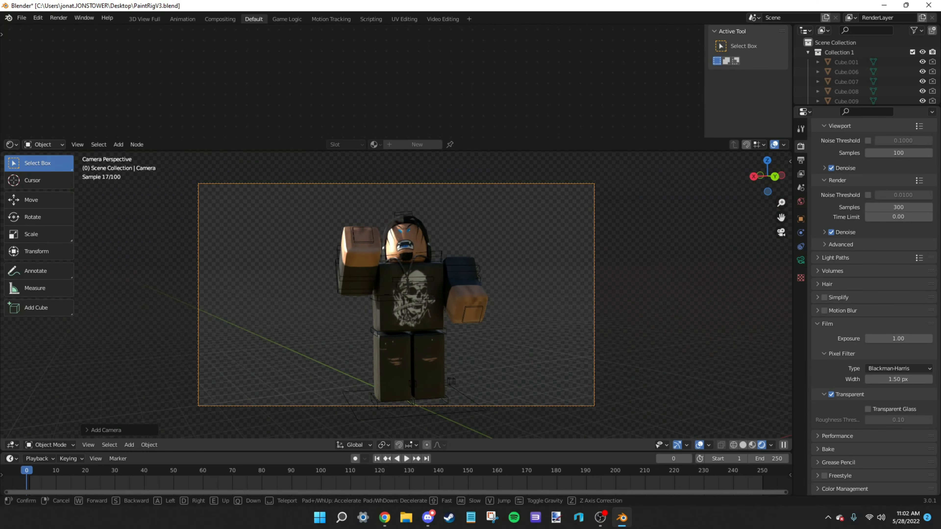
pyautogui.press('s')
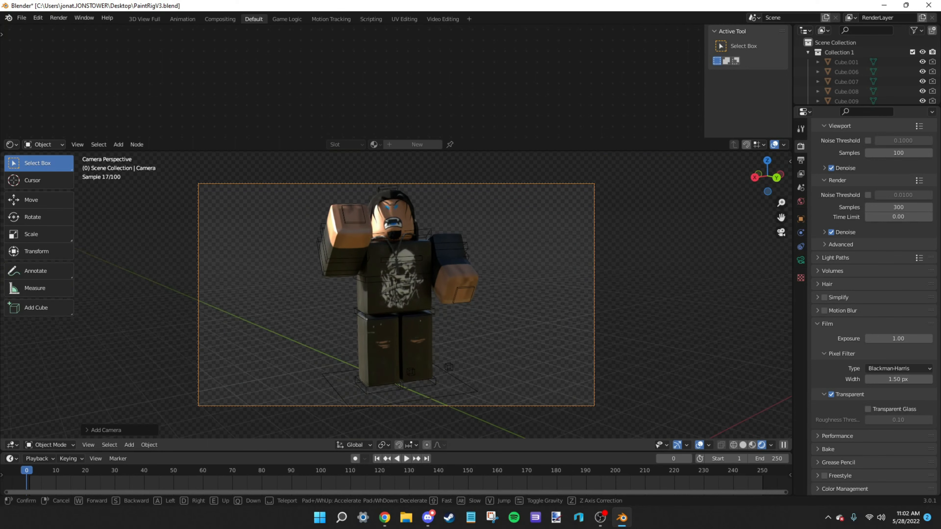
pyautogui.press('a')
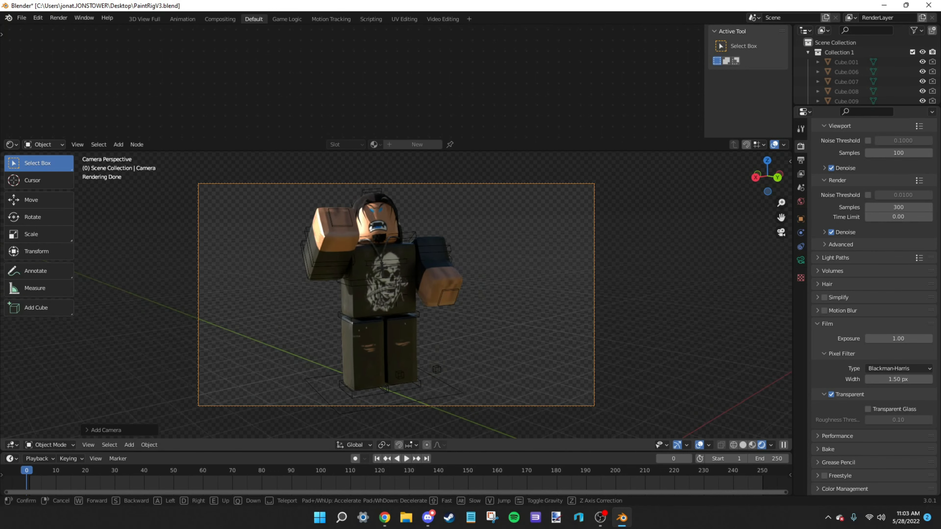
pyautogui.click(396, 294)
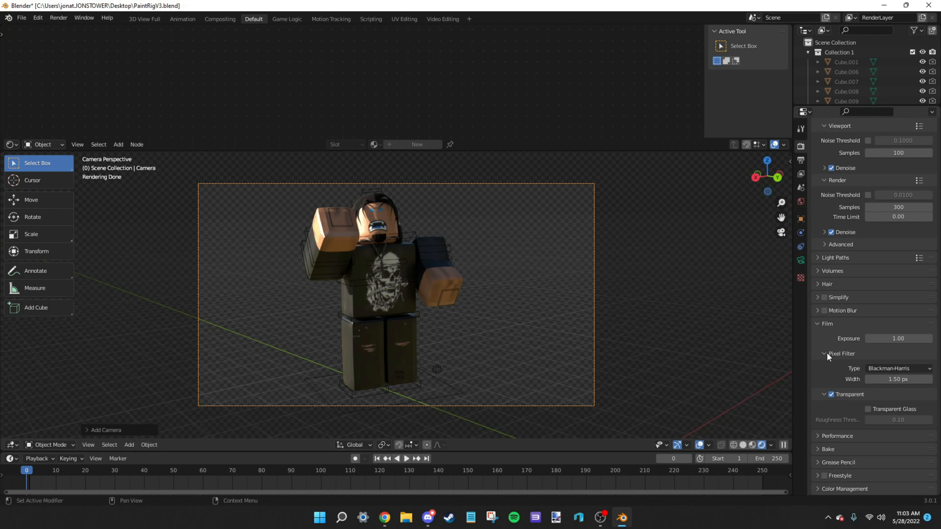
# Step: Open the scene's output settings and change the horizontal render resolution to 1945 px
pyautogui.scroll(5, 850, 275)
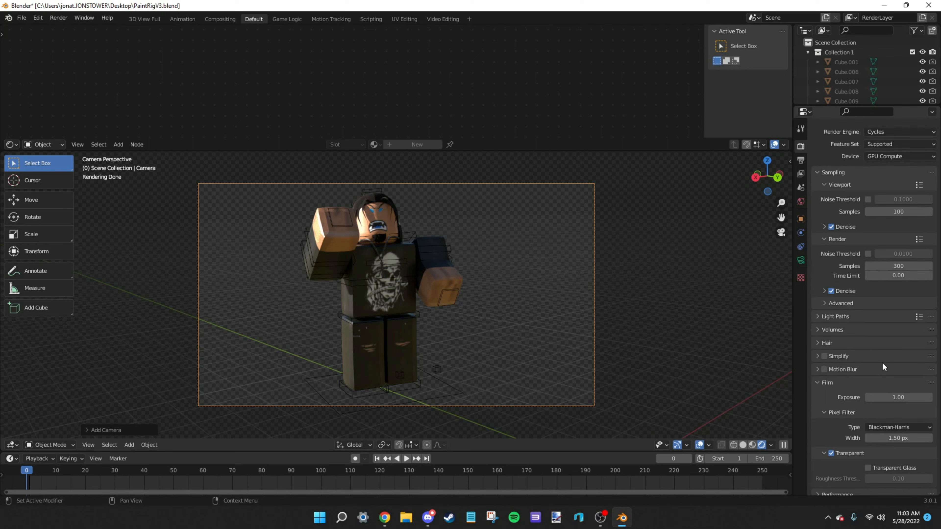
pyautogui.scroll(-3, 902, 382)
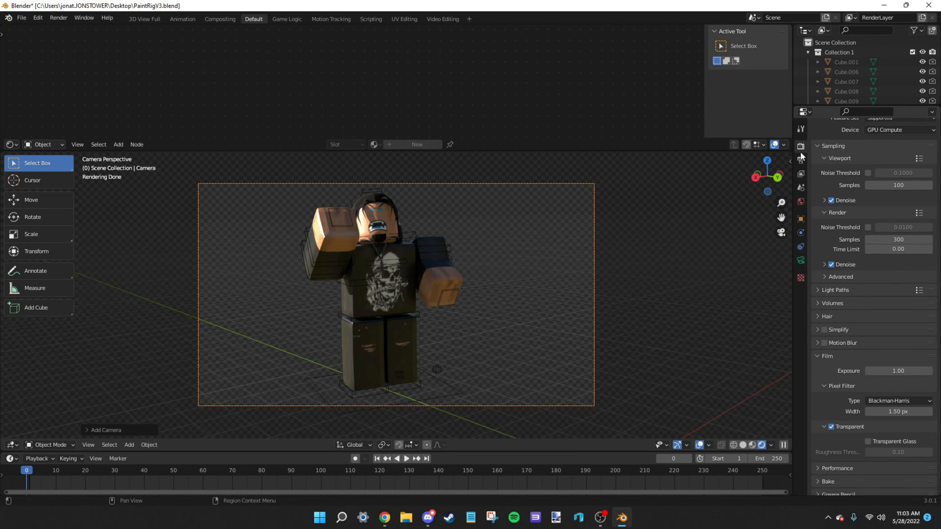
pyautogui.scroll(2, 806, 156)
pyautogui.click(800, 160)
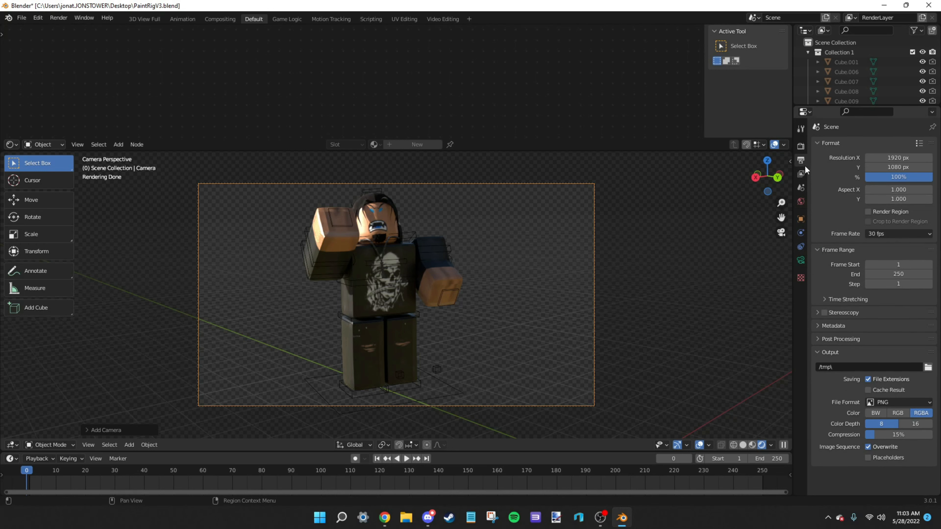
pyautogui.click(800, 146)
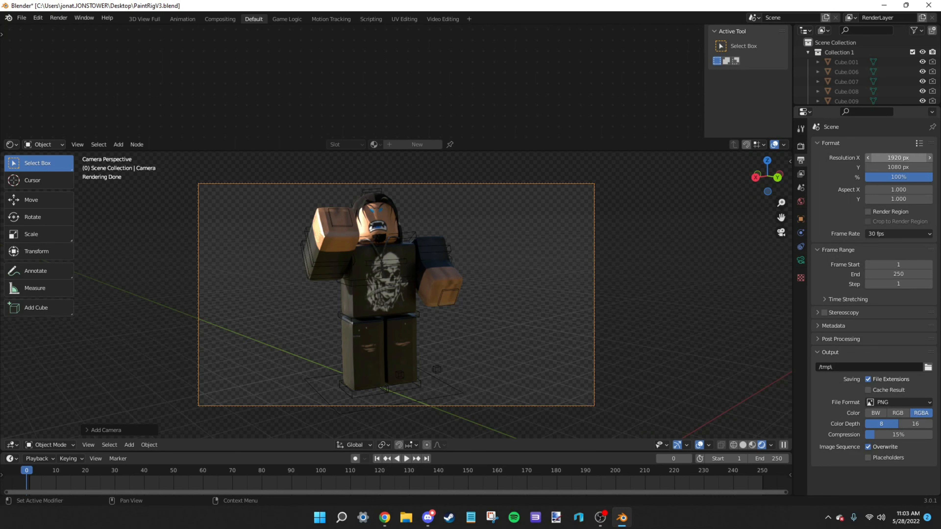
pyautogui.click(886, 158)
pyautogui.moveTo(886, 158); pyautogui.dragTo(907, 159)
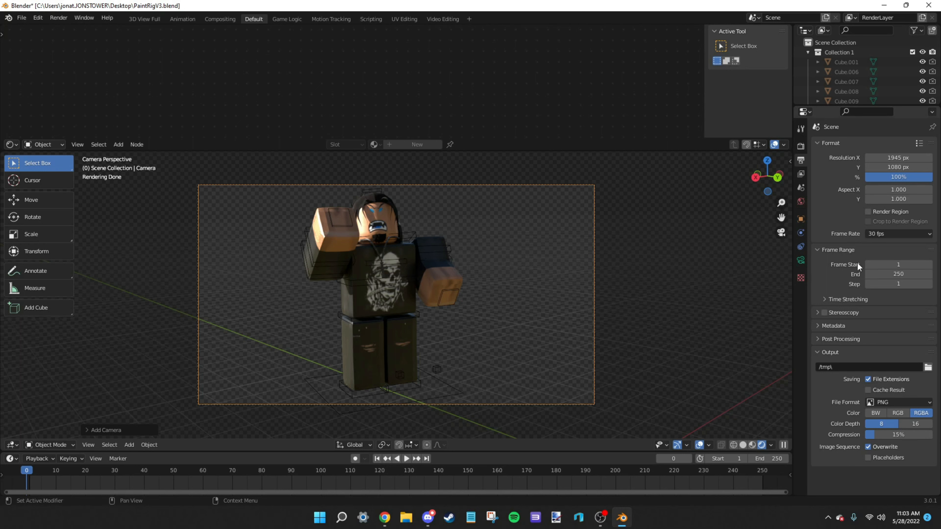
# Step: Render a still image through the camera, inspect the whole character, and close the render result
pyautogui.click(59, 18)
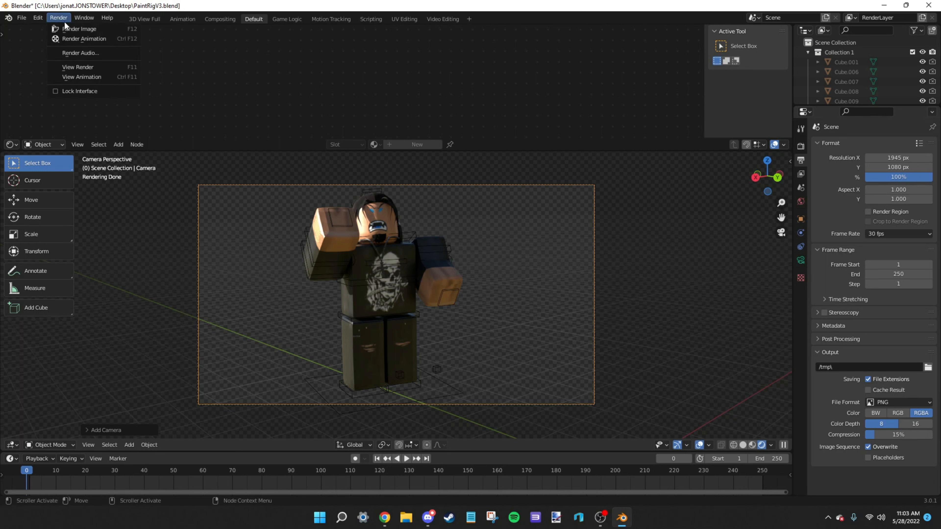
pyautogui.click(66, 27)
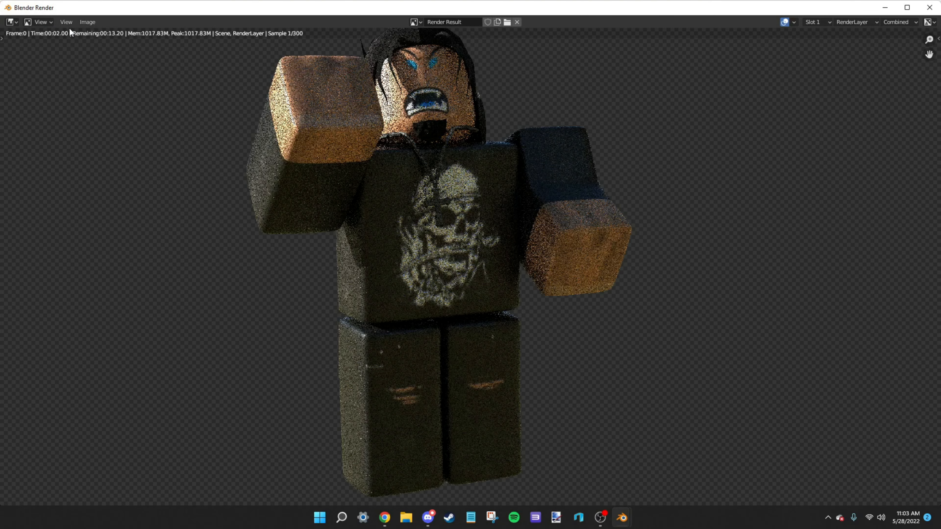
pyautogui.scroll(-2, 444, 114)
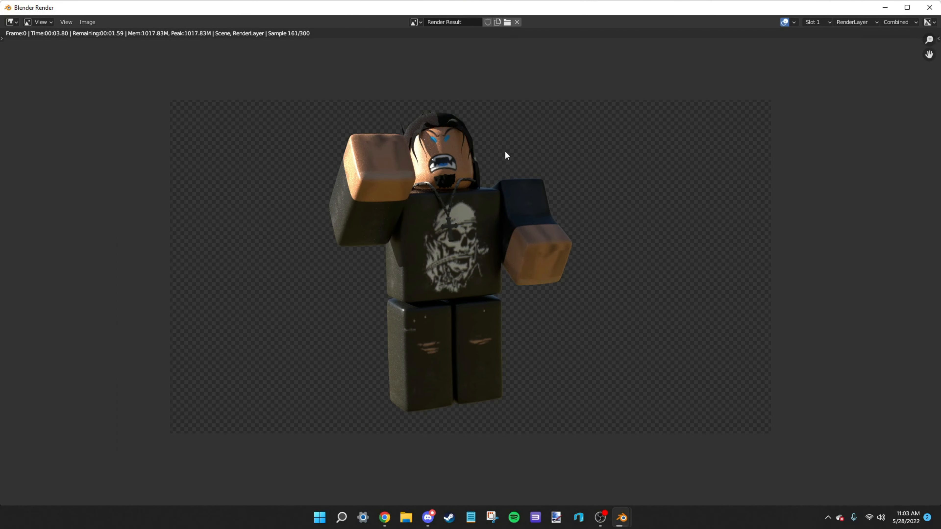
pyautogui.scroll(1, 505, 152)
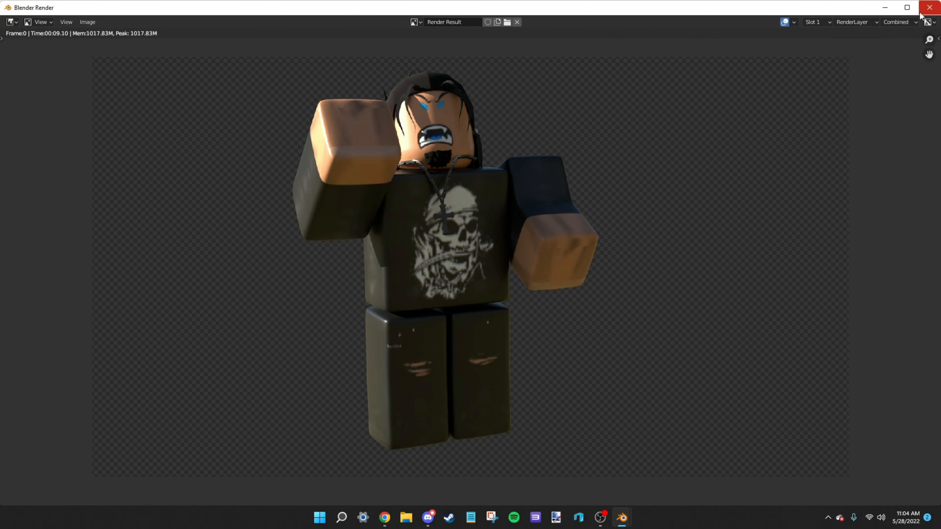
pyautogui.press('Escape')
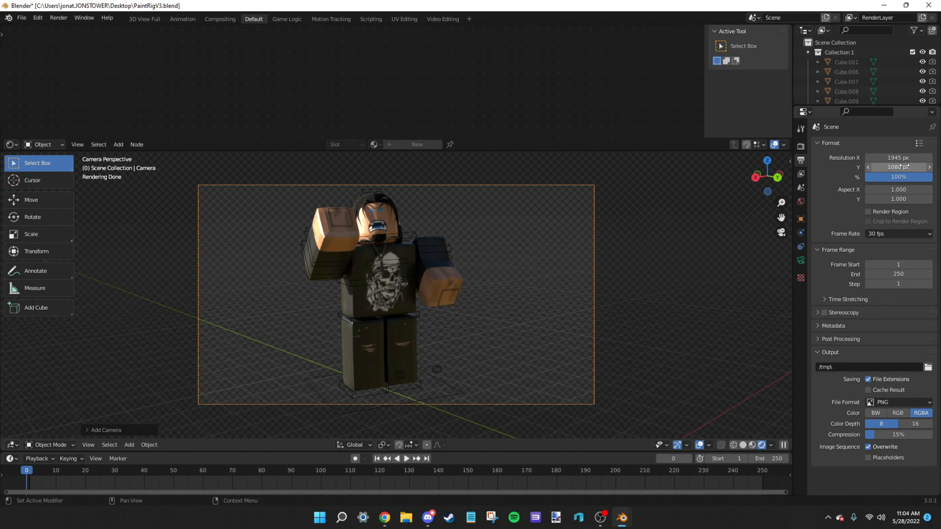
# Step: Undo back past the resolution change and the camera addition, and redo only the camera addition
pyautogui.hotkey('ctrl', 'z')
pyautogui.hotkey('ctrl', 'z')
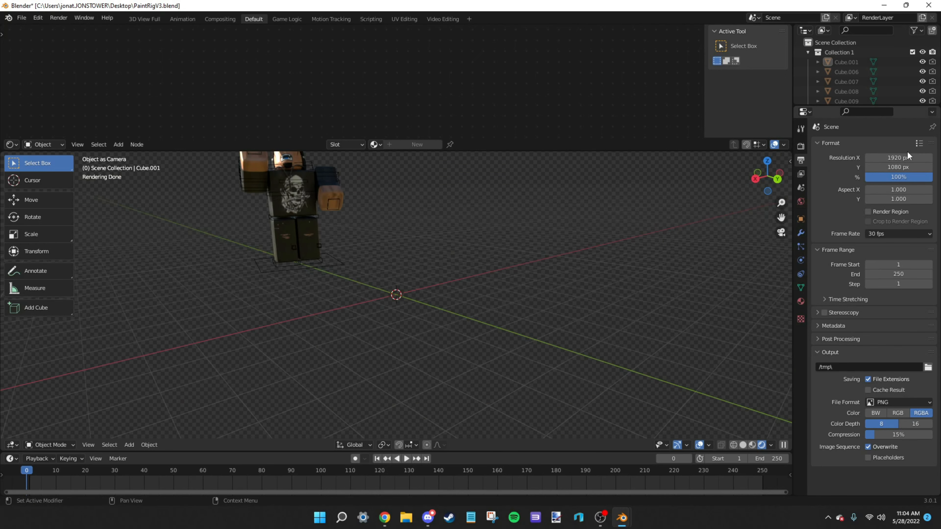
pyautogui.hotkey('ctrl', 'shift', 'z')
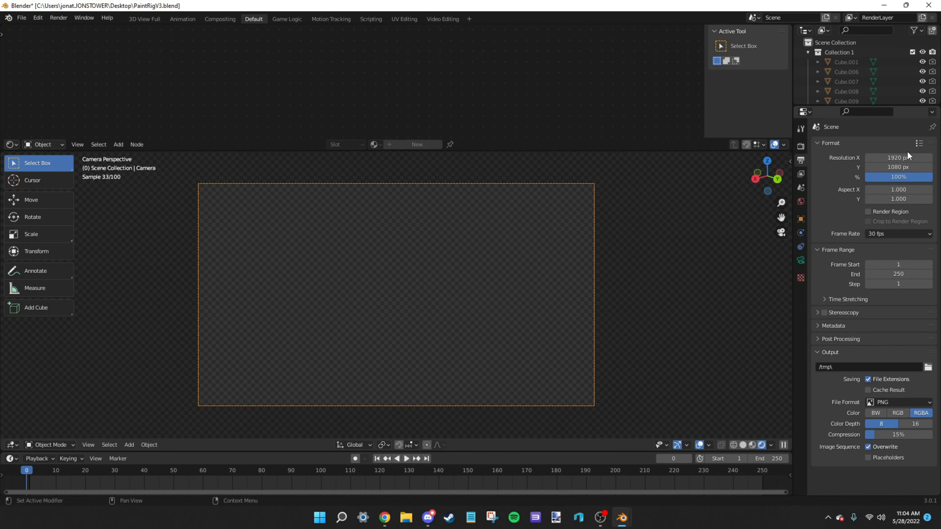
# Step: Fly the camera backward until the full character is framed again, and leave the Format output settings expanded
pyautogui.click(907, 148)
pyautogui.hotkey('shift', '`')
pyautogui.press('s')
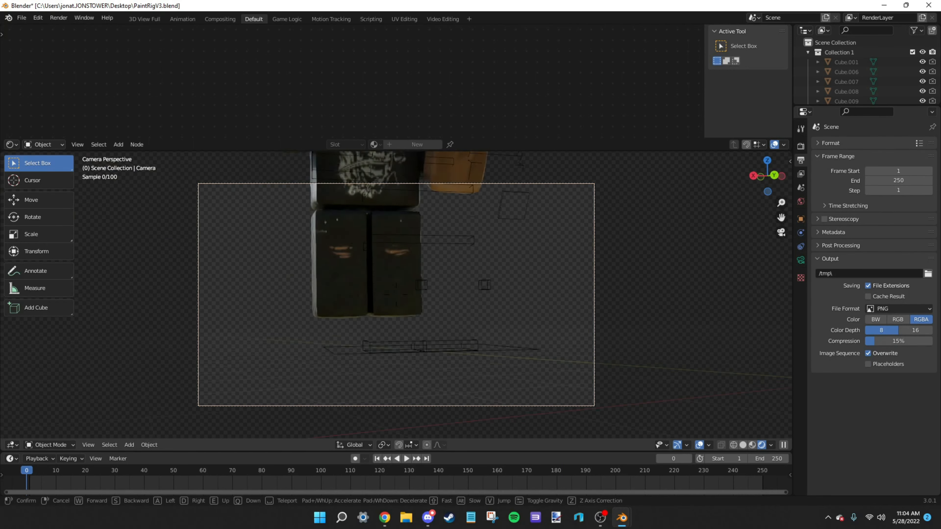
pyautogui.press('w')
pyautogui.press('s')
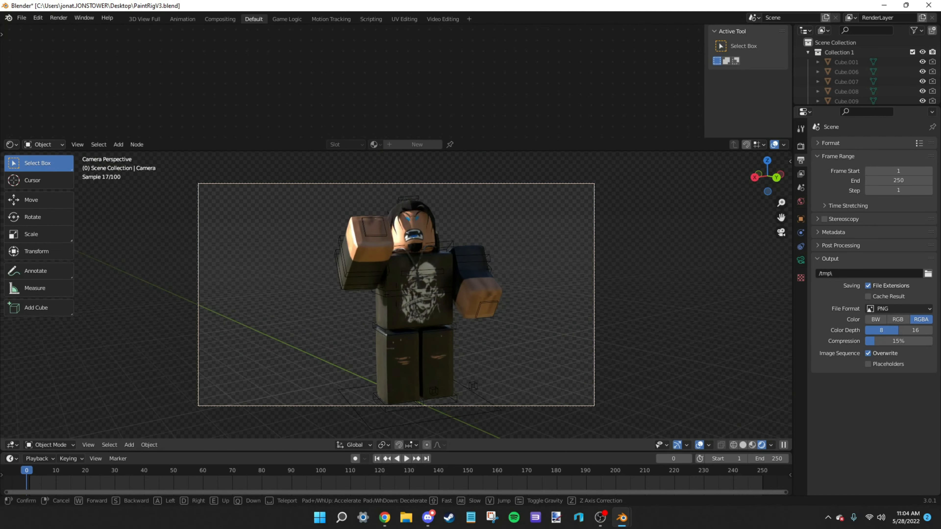
pyautogui.click(653, 232)
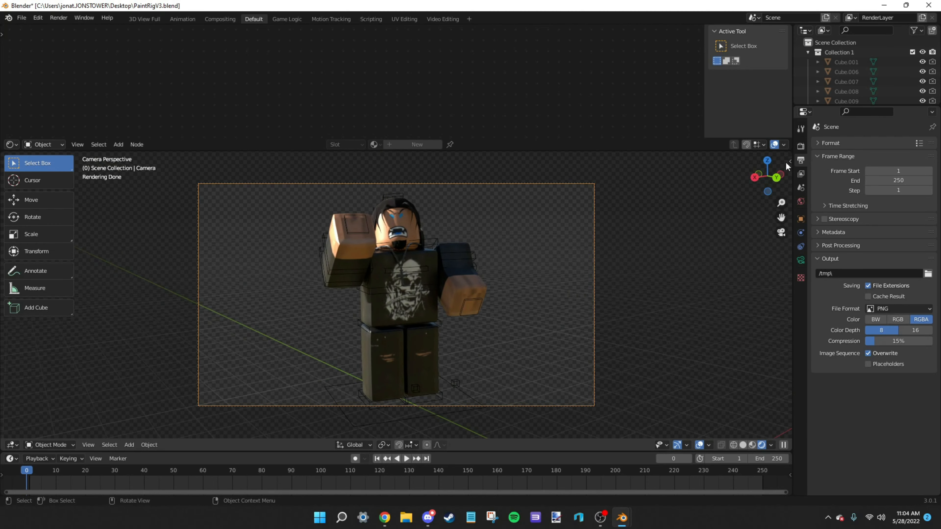
pyautogui.click(819, 142)
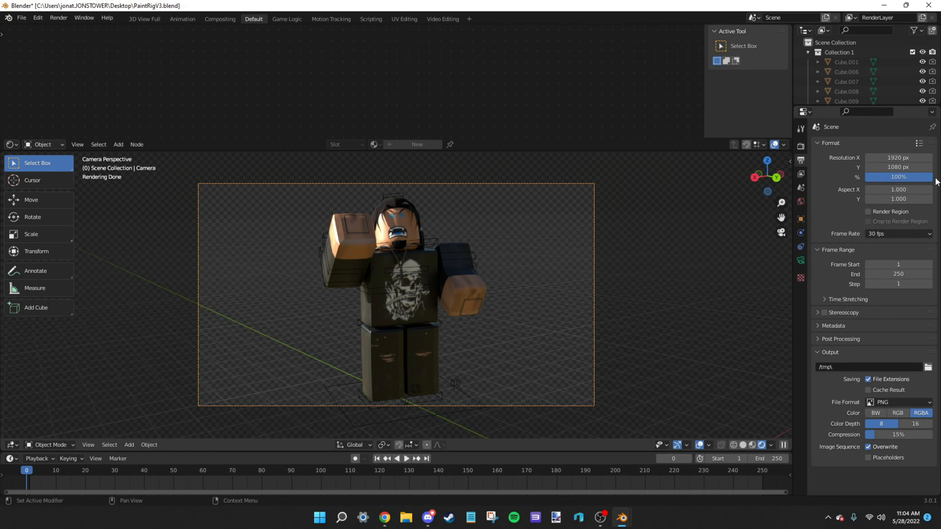
# Step: Render the still image and save it as a PNG named JonSkollYT in the desktop's Renders folder
pyautogui.click(59, 17)
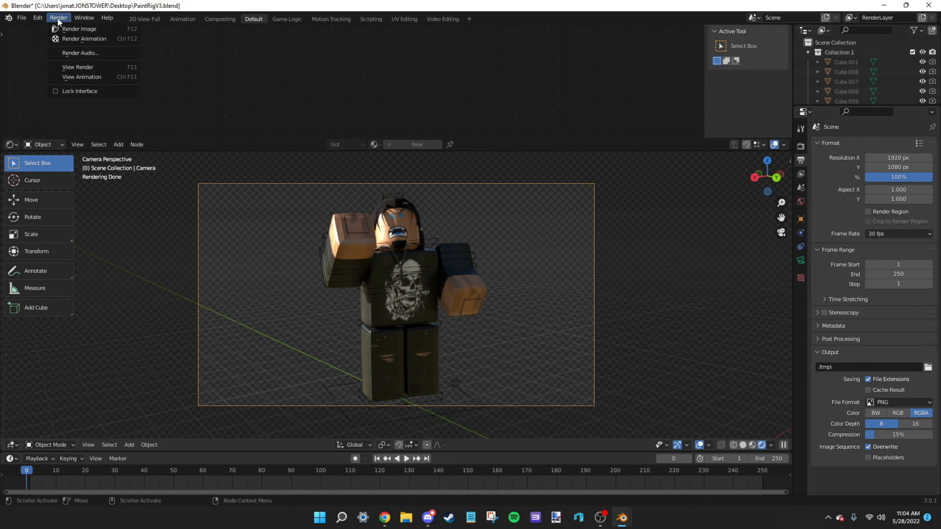
pyautogui.click(59, 25)
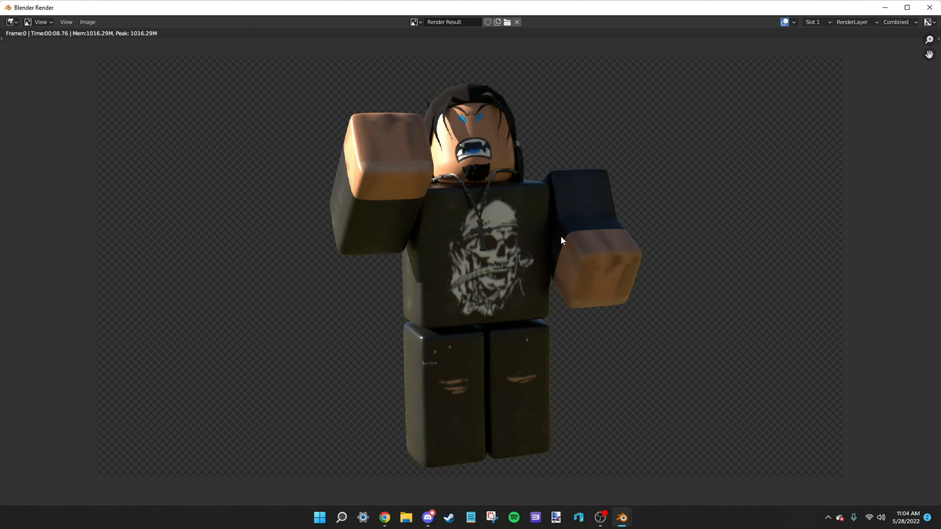
pyautogui.click(88, 22)
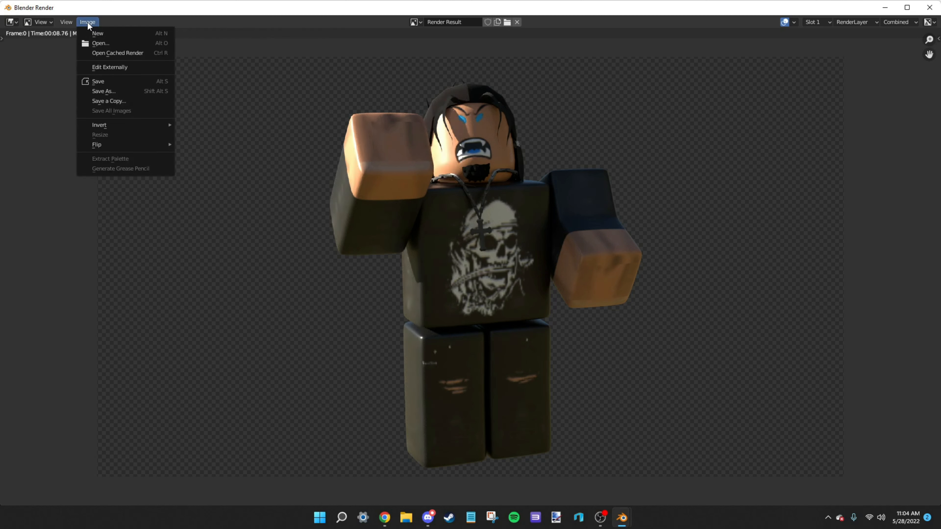
pyautogui.click(112, 91)
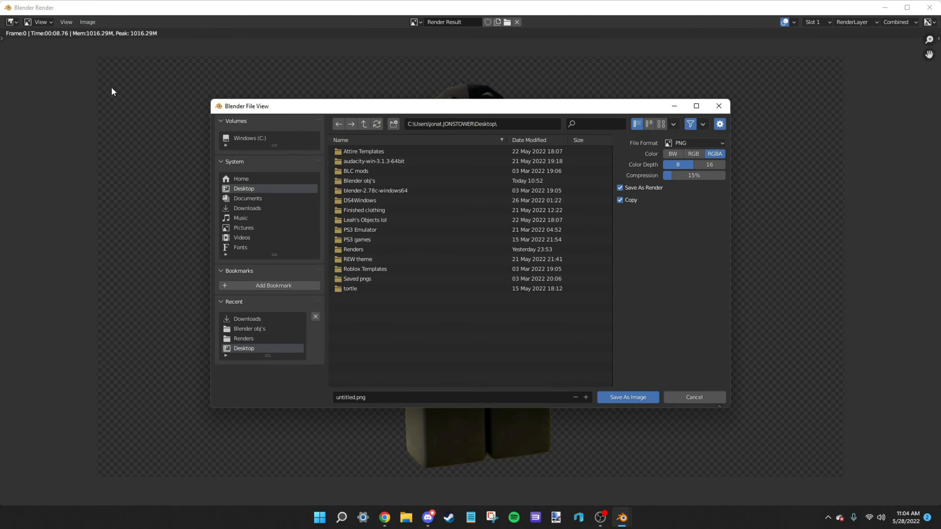
pyautogui.click(353, 248)
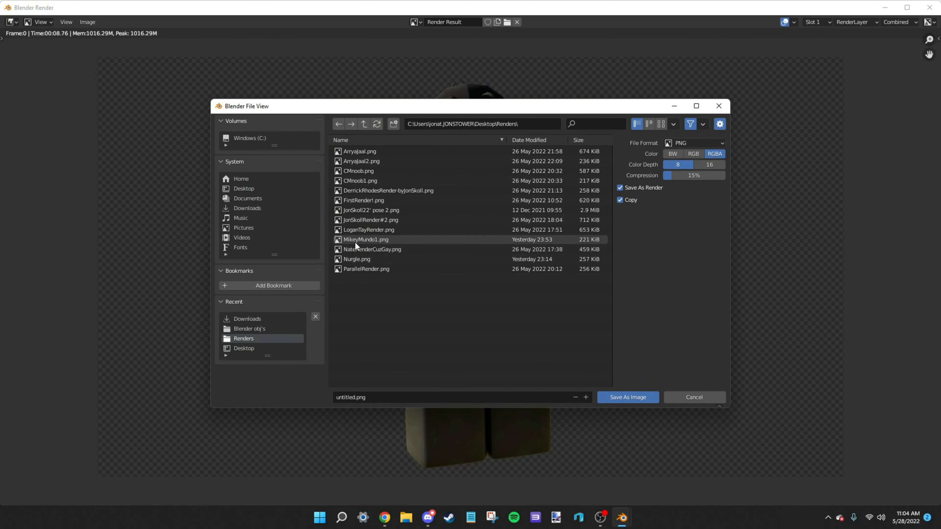
pyautogui.click(373, 399)
pyautogui.press('BackSpace')
pyautogui.write('JonSkollYT')
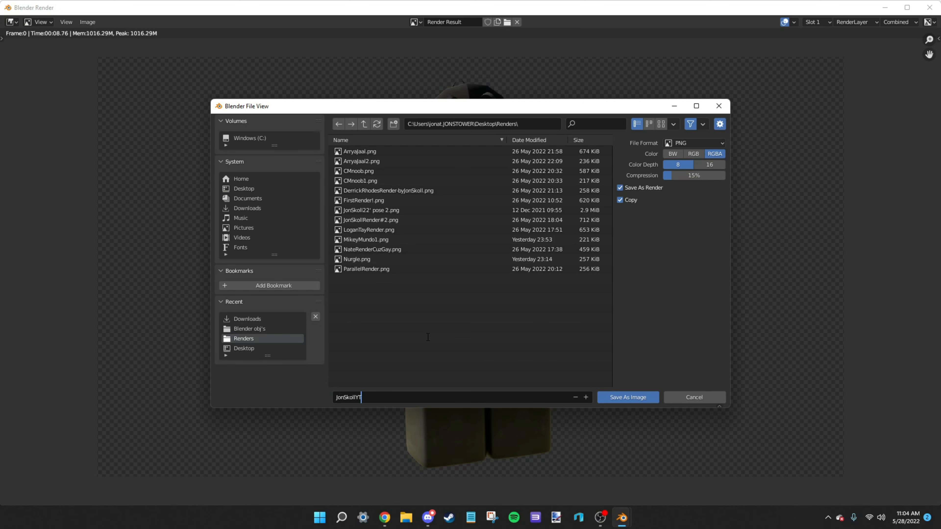
pyautogui.press('Return')
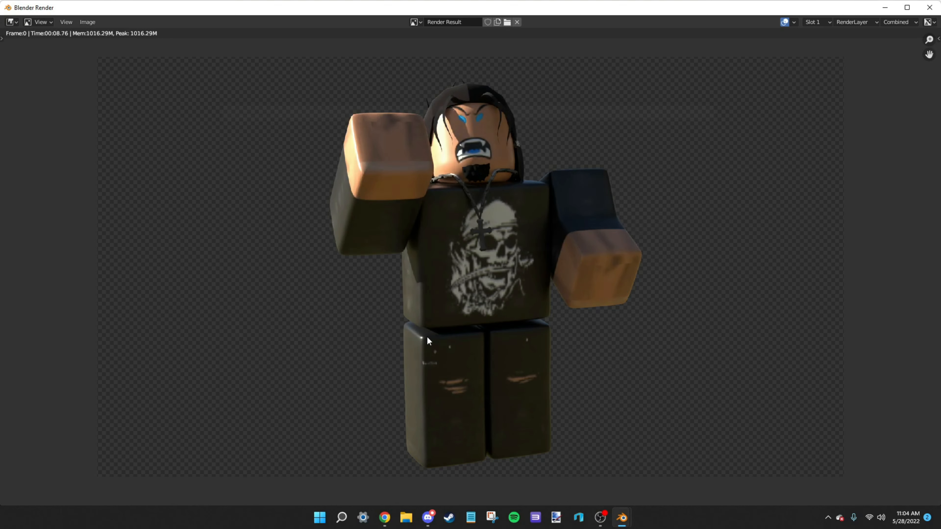